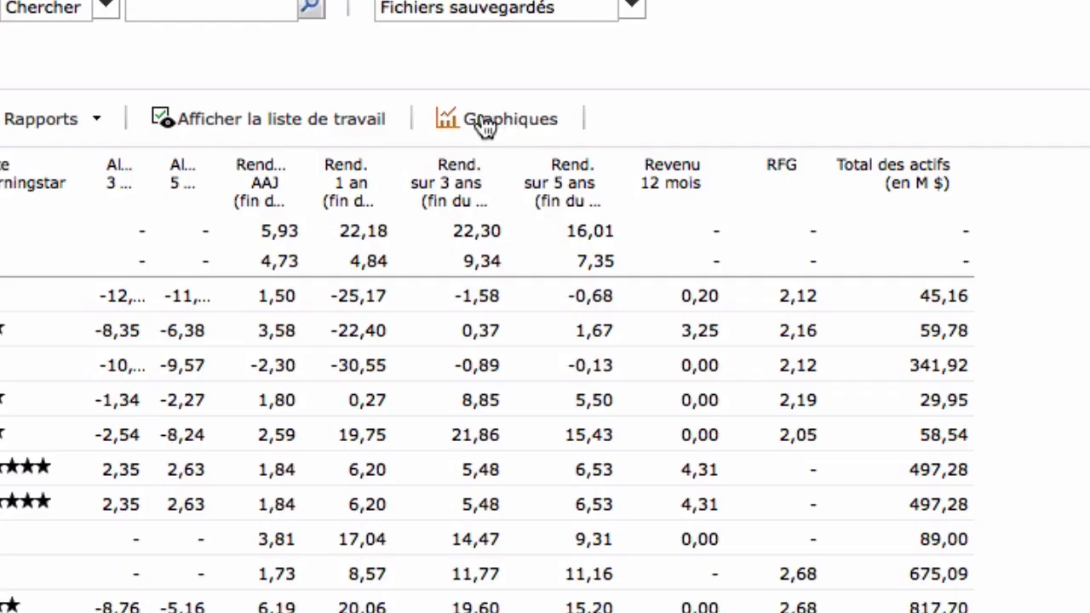
click(482, 123)
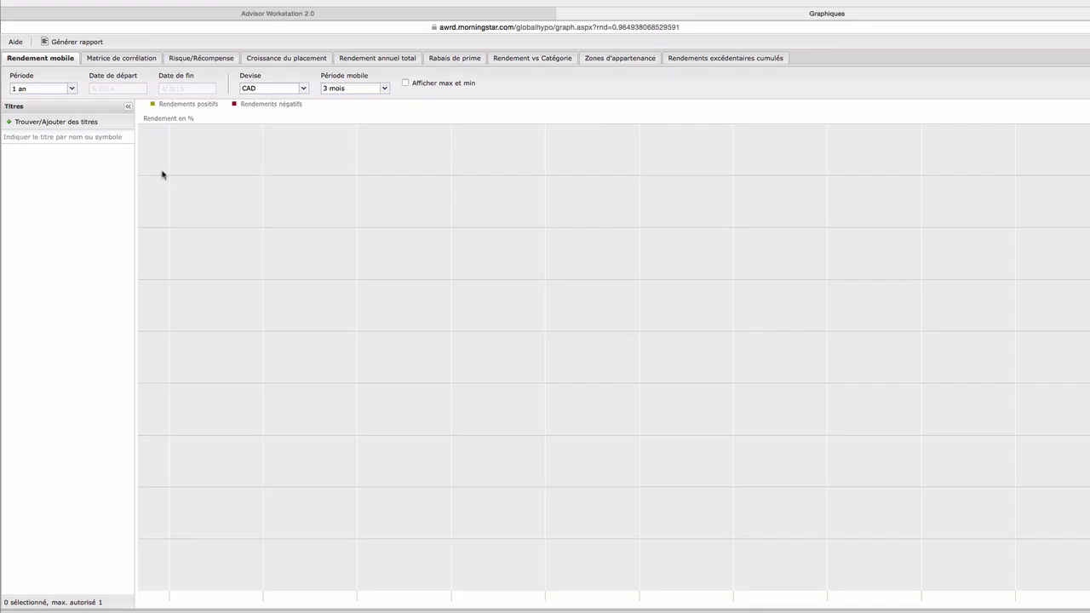
click(38, 138)
click(563, 13)
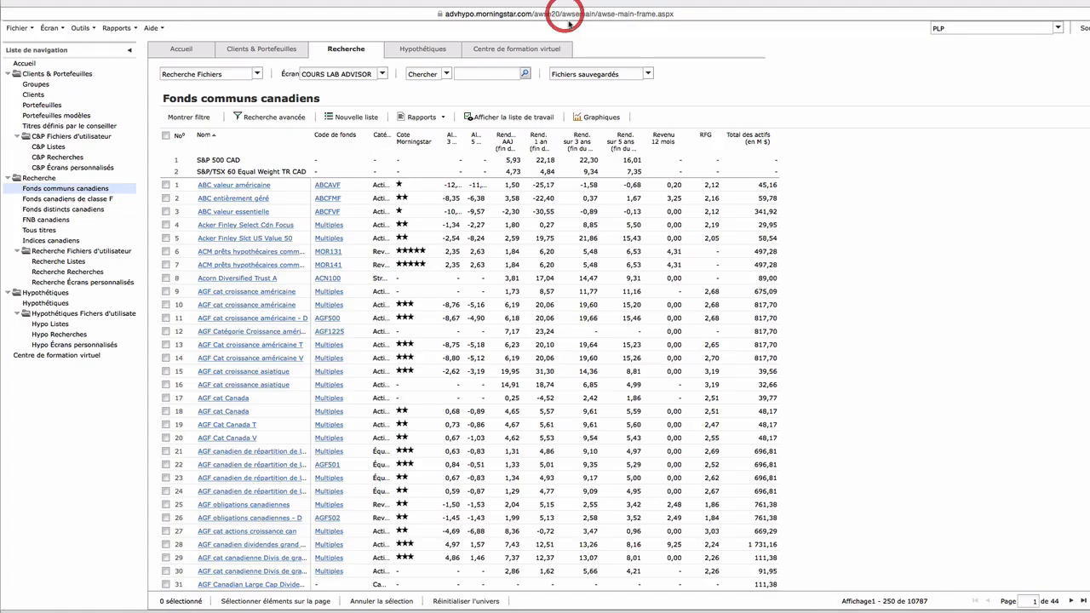
Show the work list of Canadian mutual funds, select all five funds and open them in the charts tool
click(482, 118)
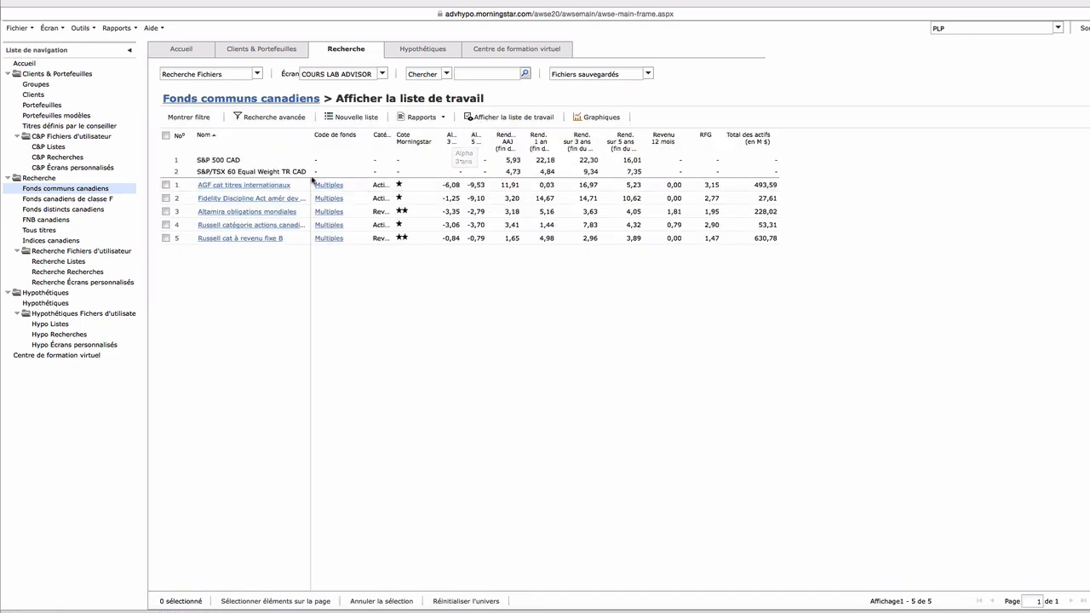
click(166, 136)
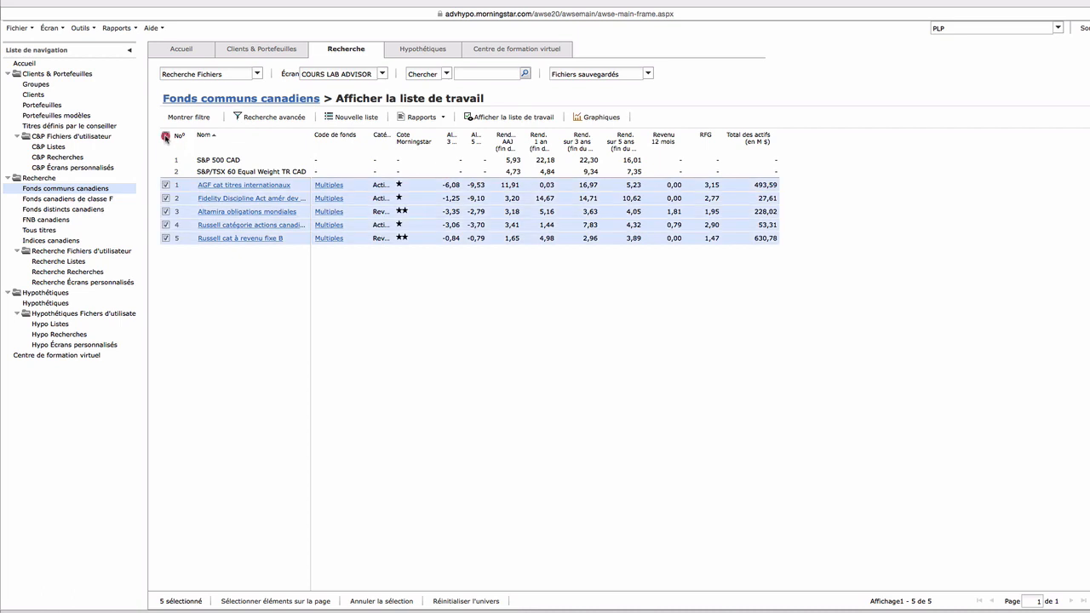
click(597, 118)
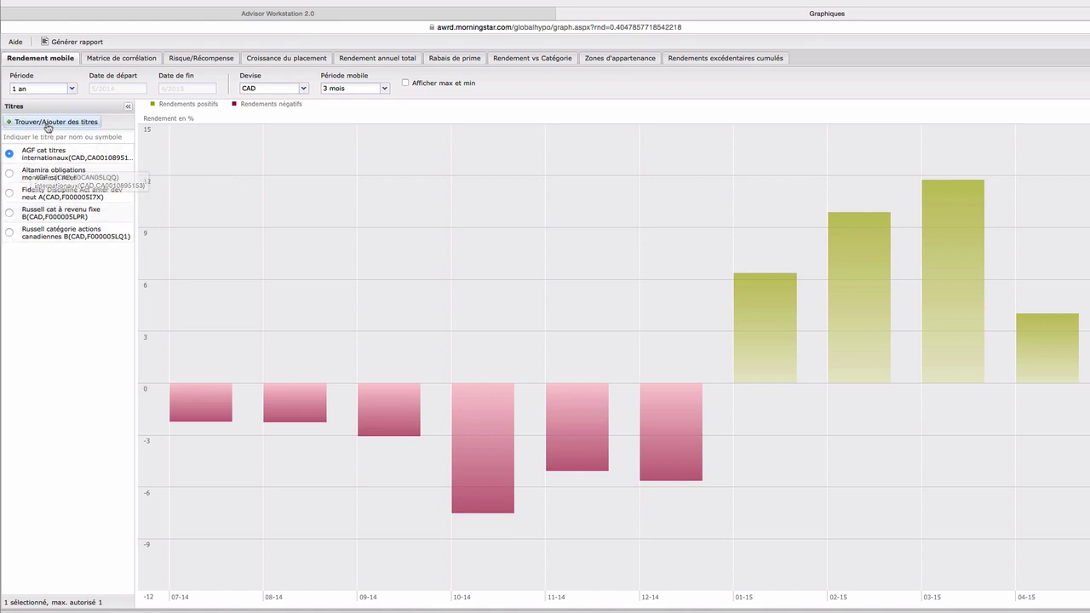
Look up a client's "Actuel chez compétiteur" portfolio in the Portefeuilles universe of the security finder, and cancel without adding its holdings
click(33, 123)
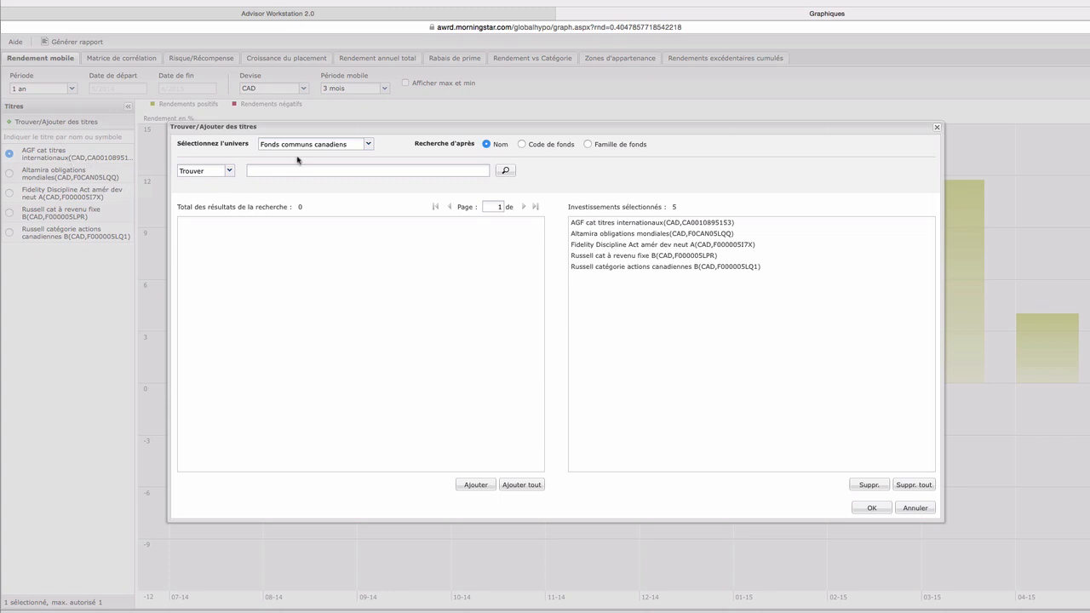
click(368, 144)
click(443, 325)
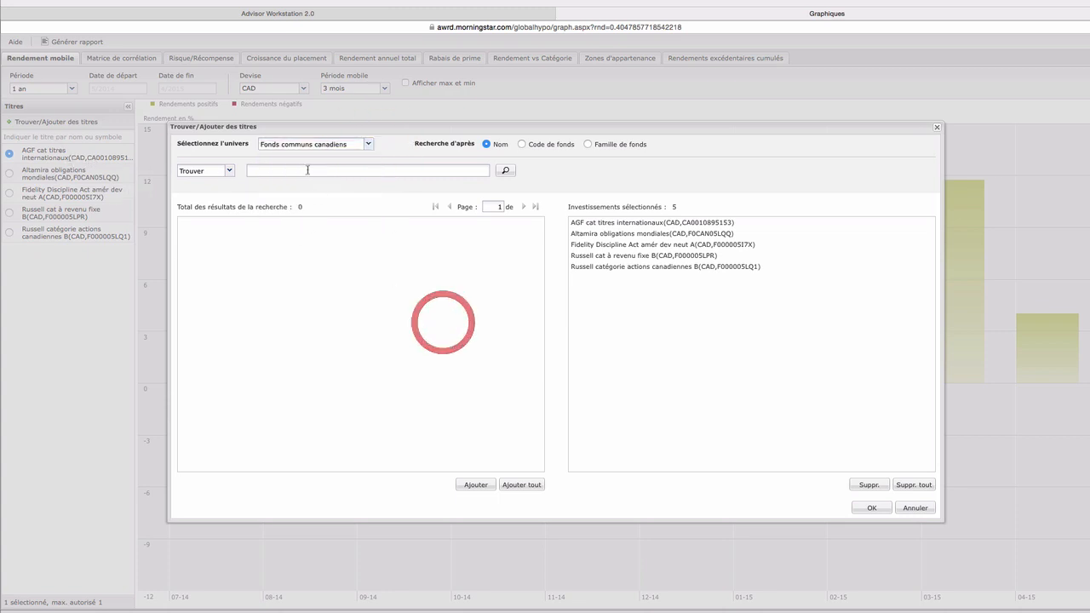
click(368, 145)
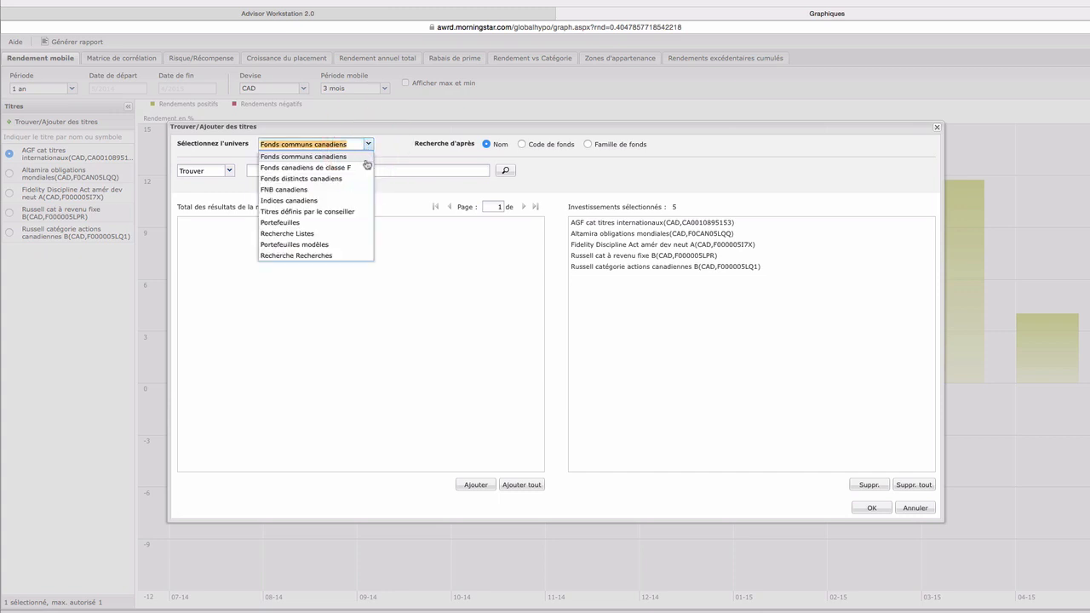
click(281, 222)
click(273, 170)
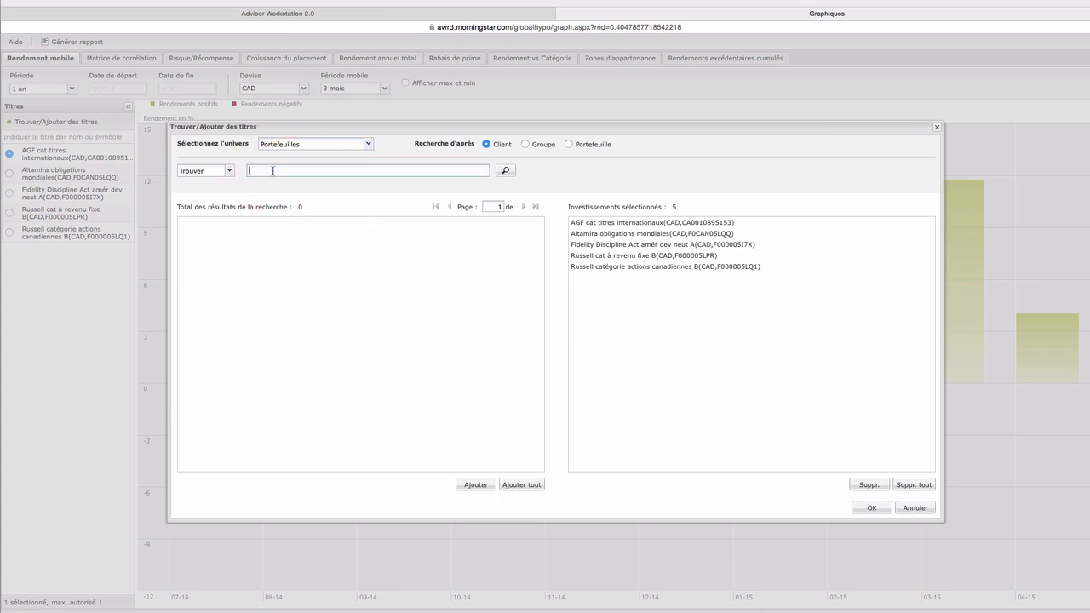
text(jean)
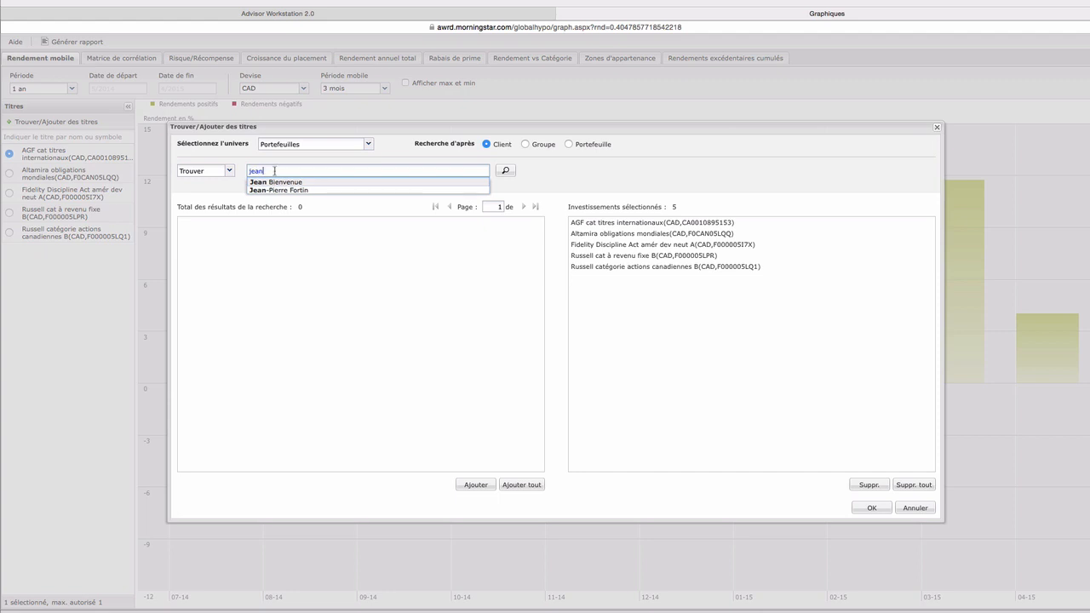
click(278, 189)
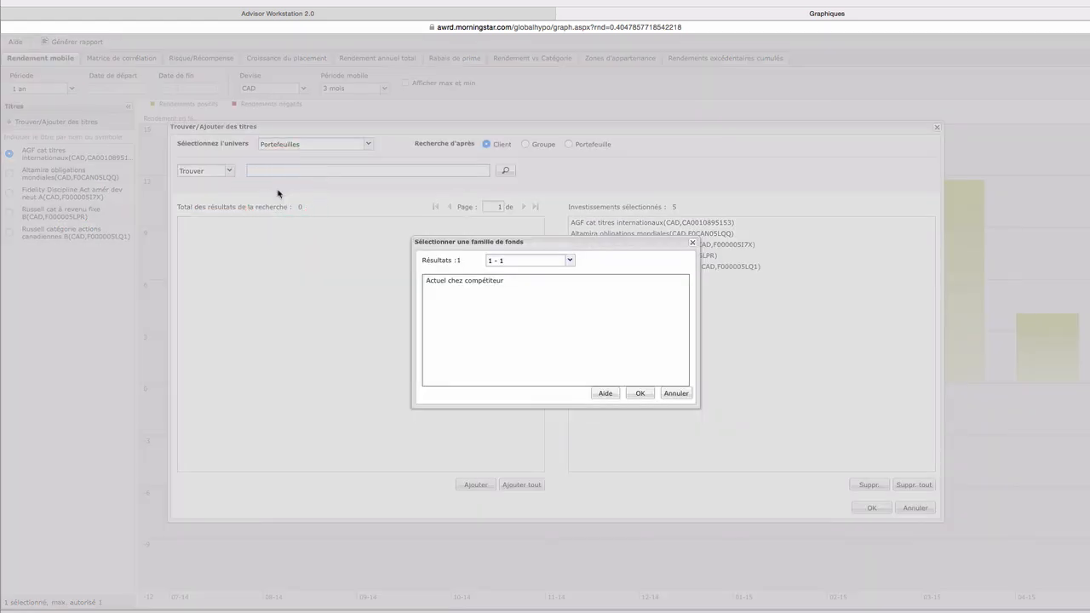
click(472, 282)
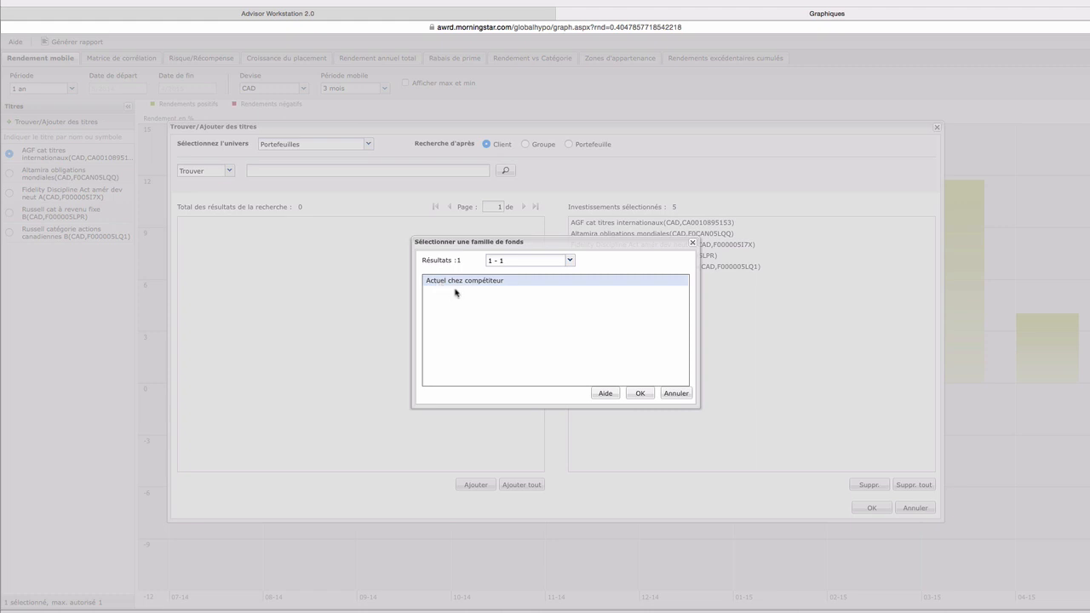
click(640, 394)
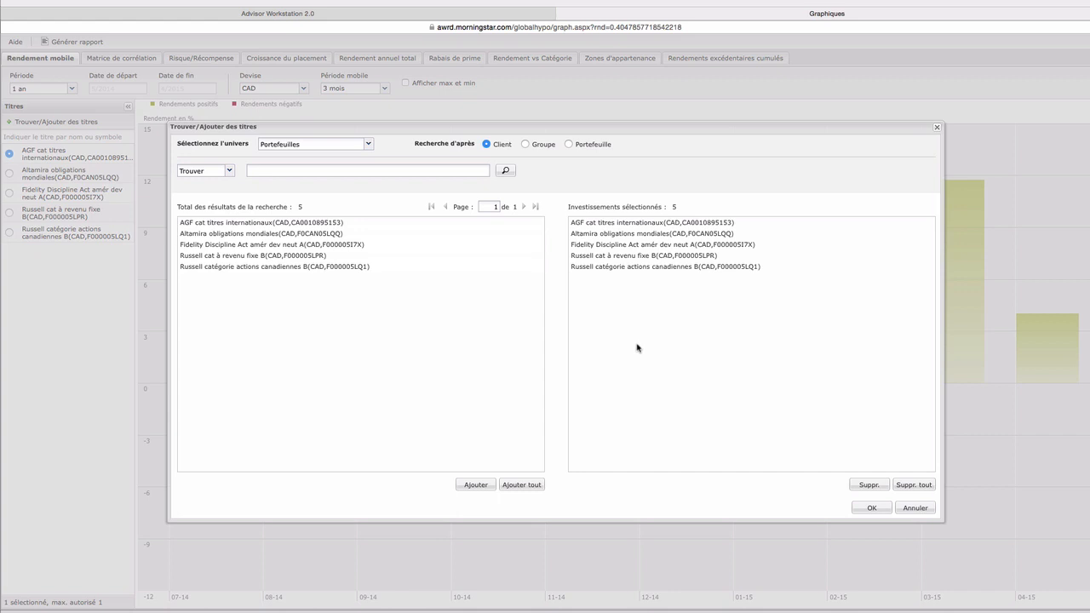
click(905, 510)
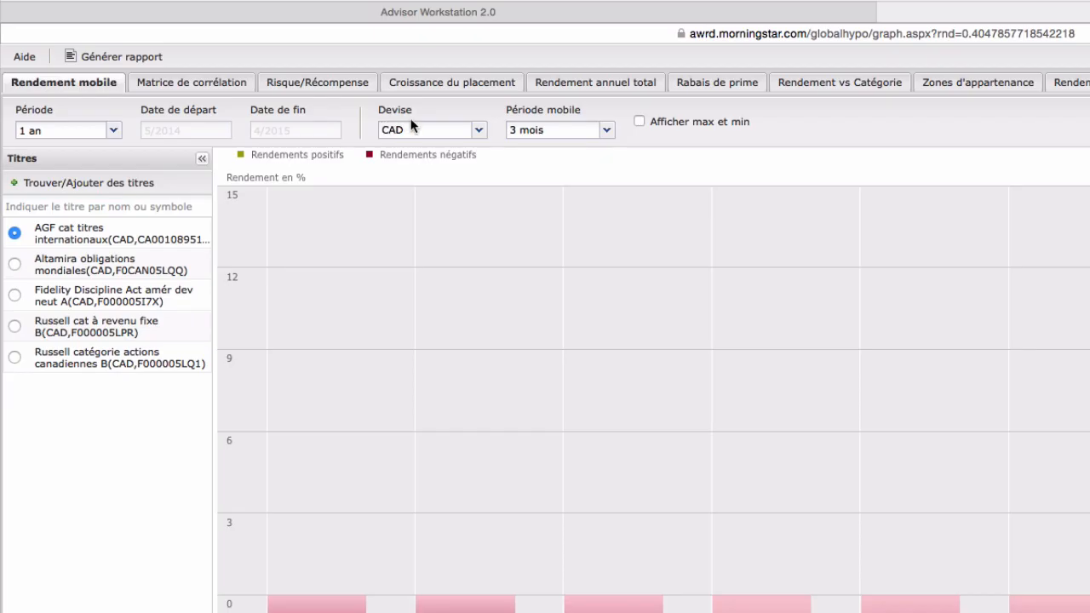
Configure the Rendement mobile chart from the first available date with a 60-month rolling period and the maximum and minimum shown
click(484, 84)
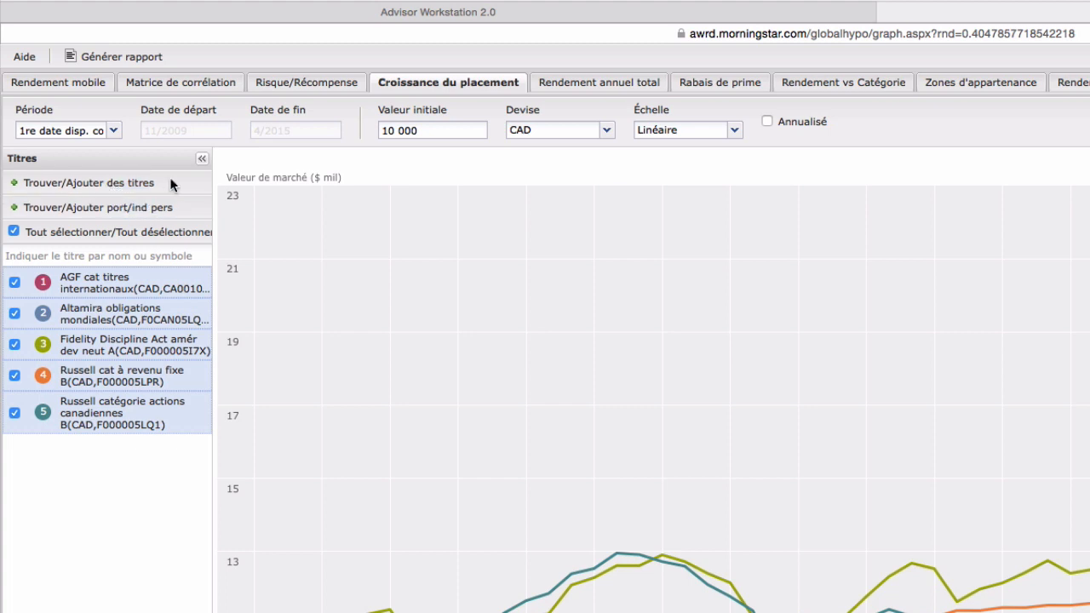
click(59, 84)
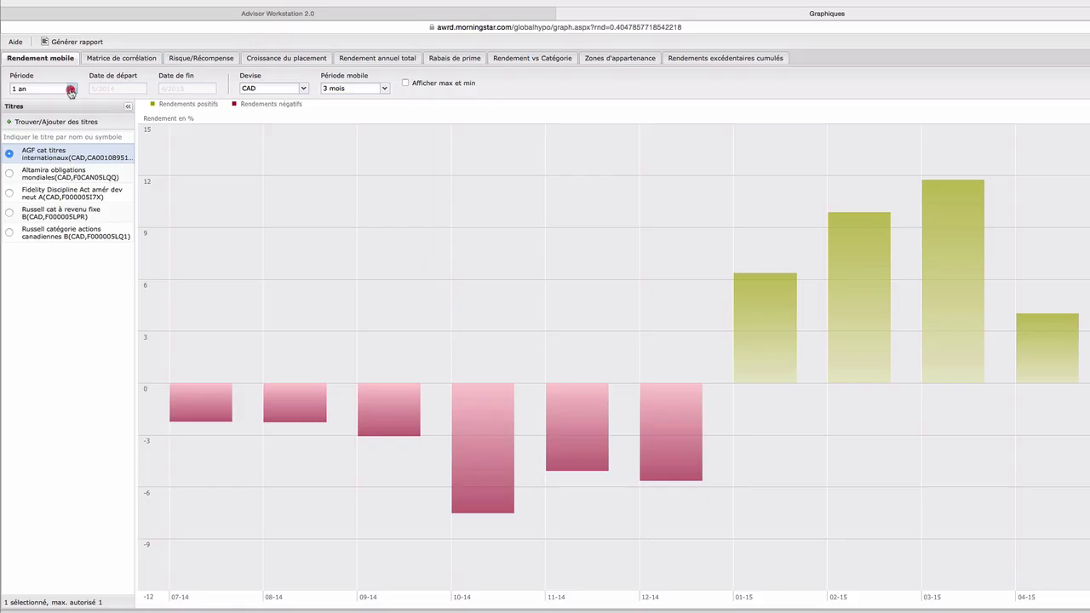
click(70, 90)
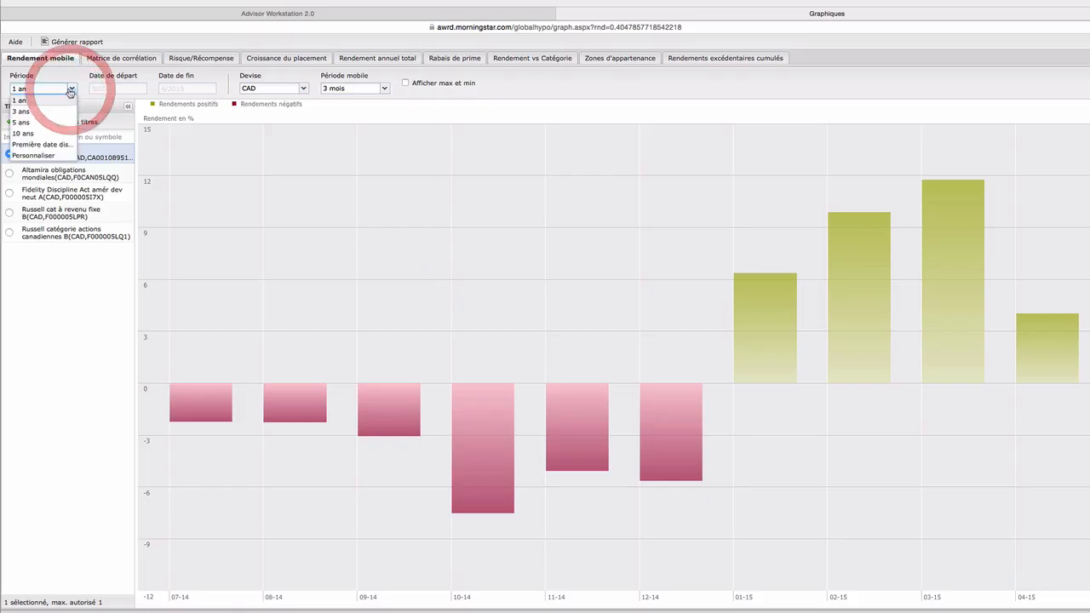
click(37, 145)
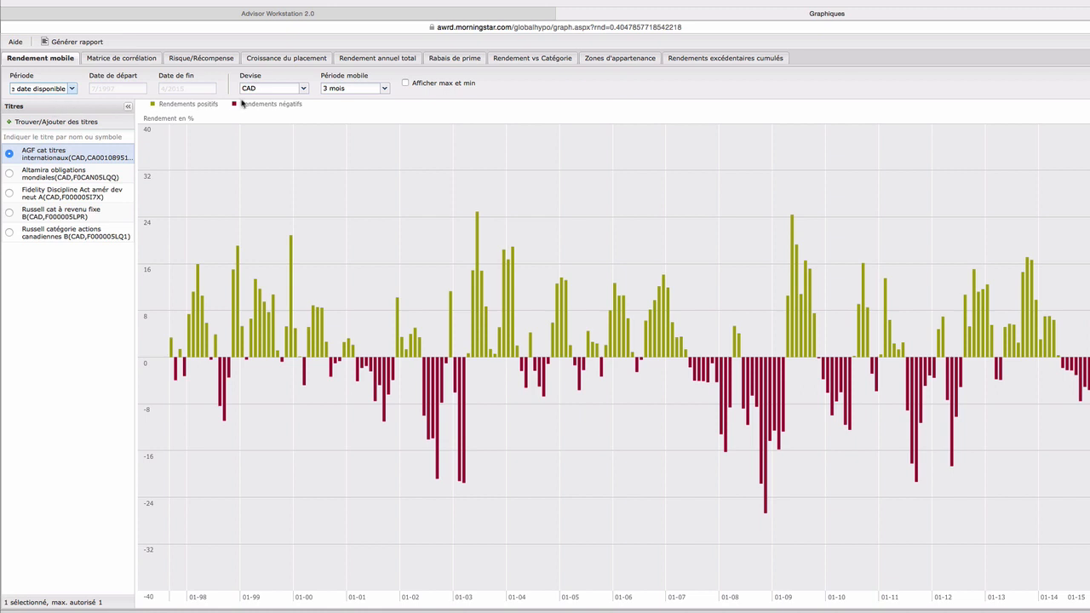
click(384, 89)
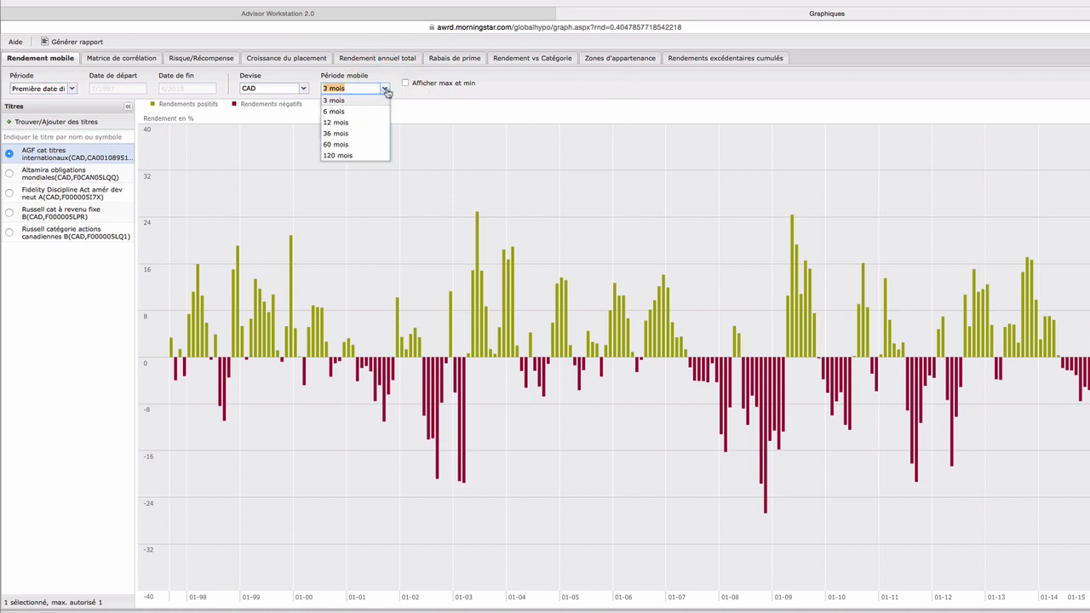
click(328, 146)
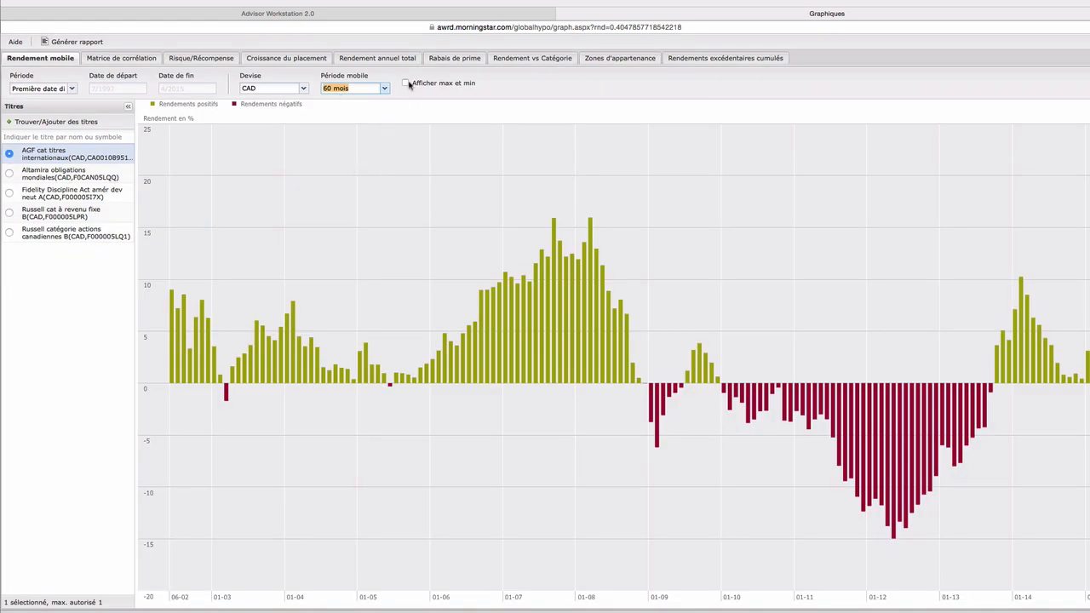
click(406, 84)
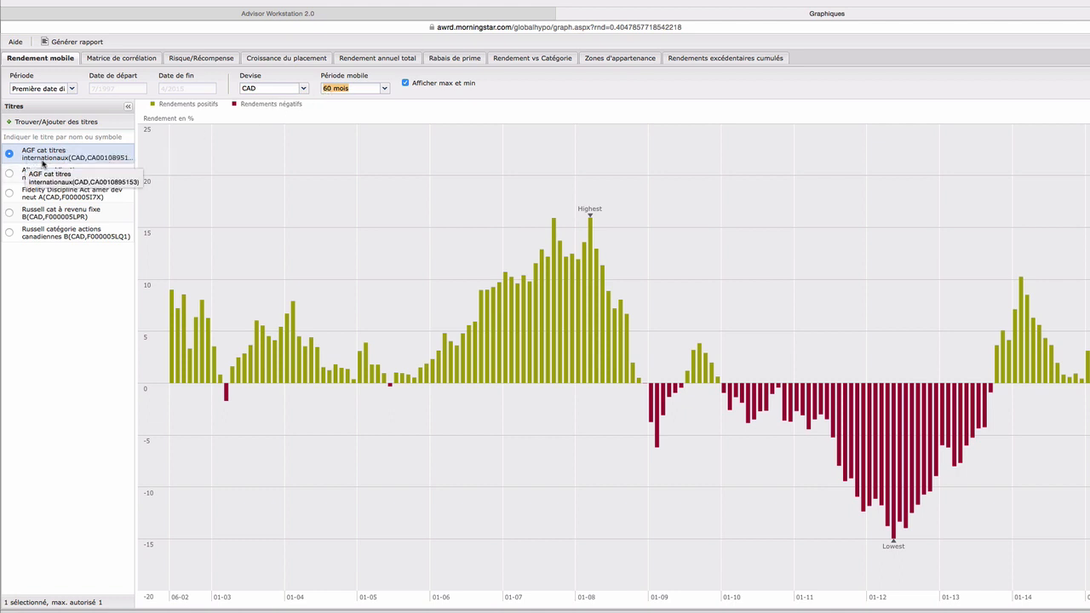
Examine the 60-month rolling returns of each listed fund in turn, returning to AGF cat titres internationaux
mouse_move(174, 301)
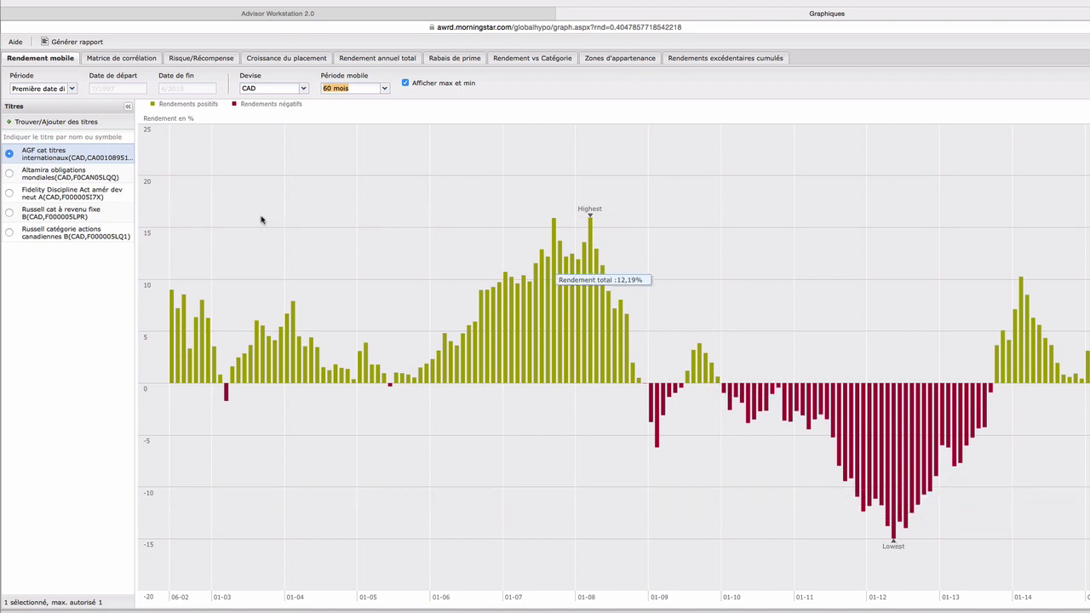
click(10, 174)
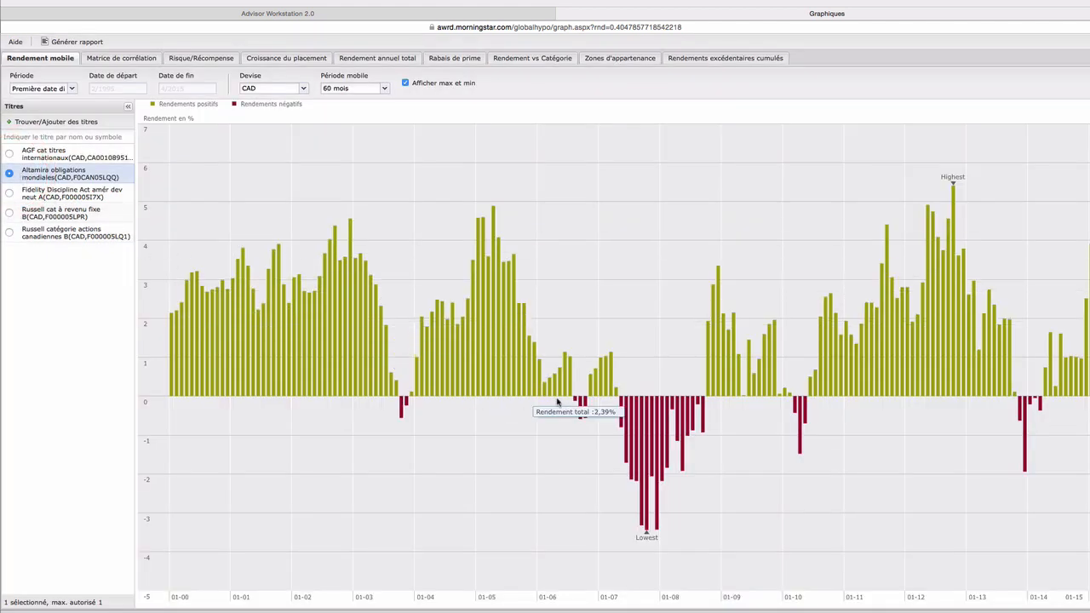
click(11, 194)
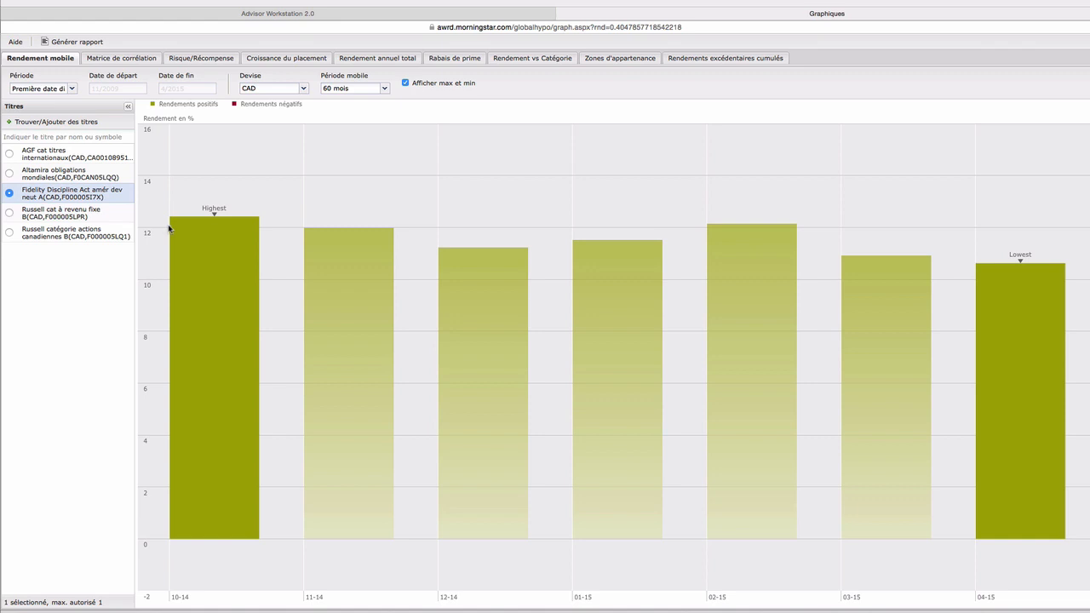
click(10, 216)
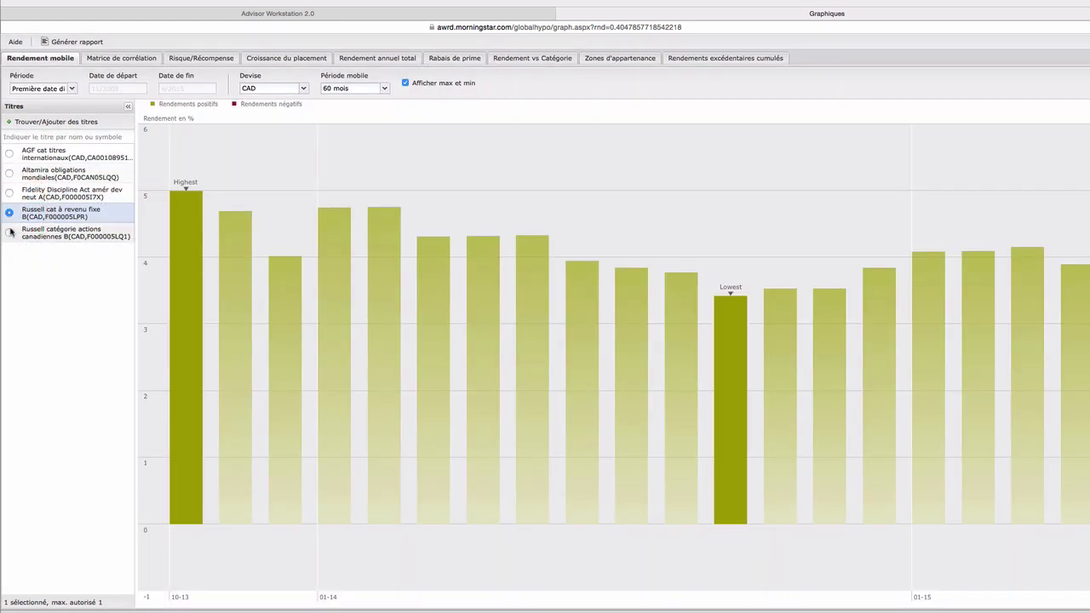
click(10, 232)
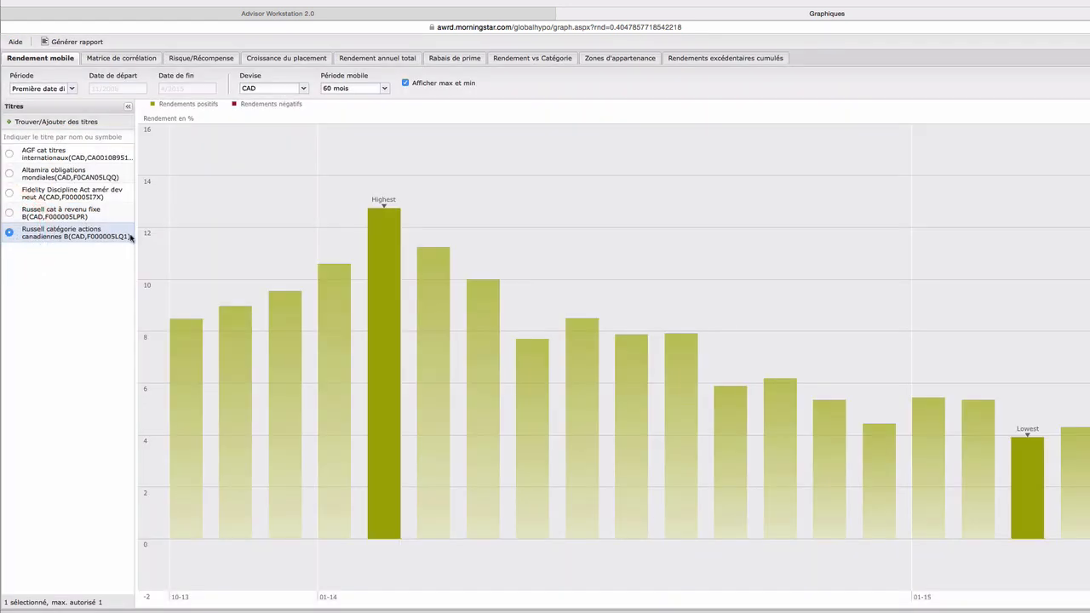
click(33, 155)
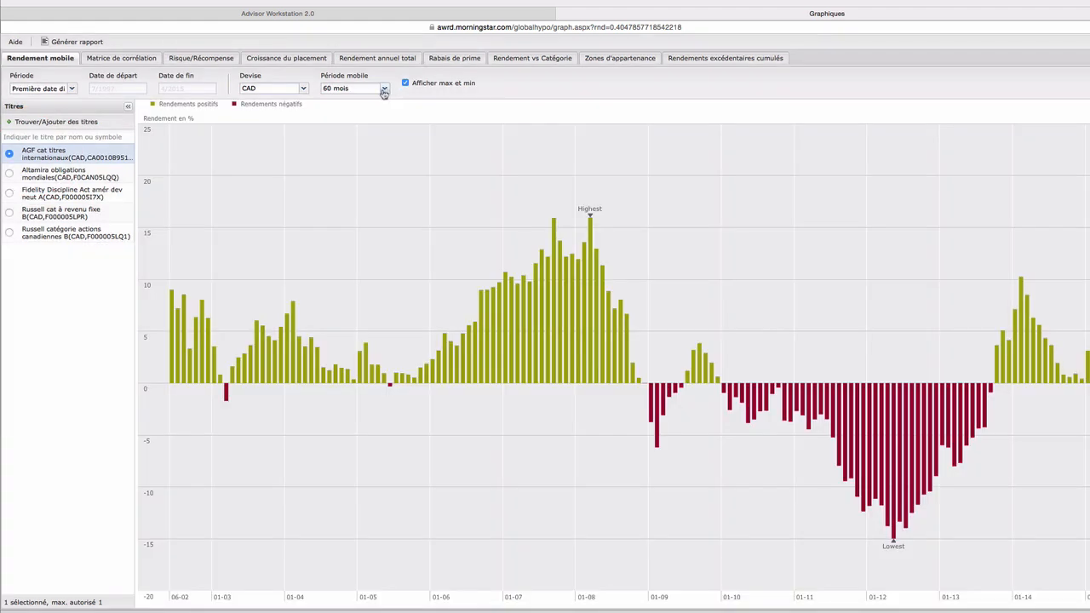
Try a 36-month rolling period on the AGF cat titres internationaux chart, and return it to 60 months
click(384, 90)
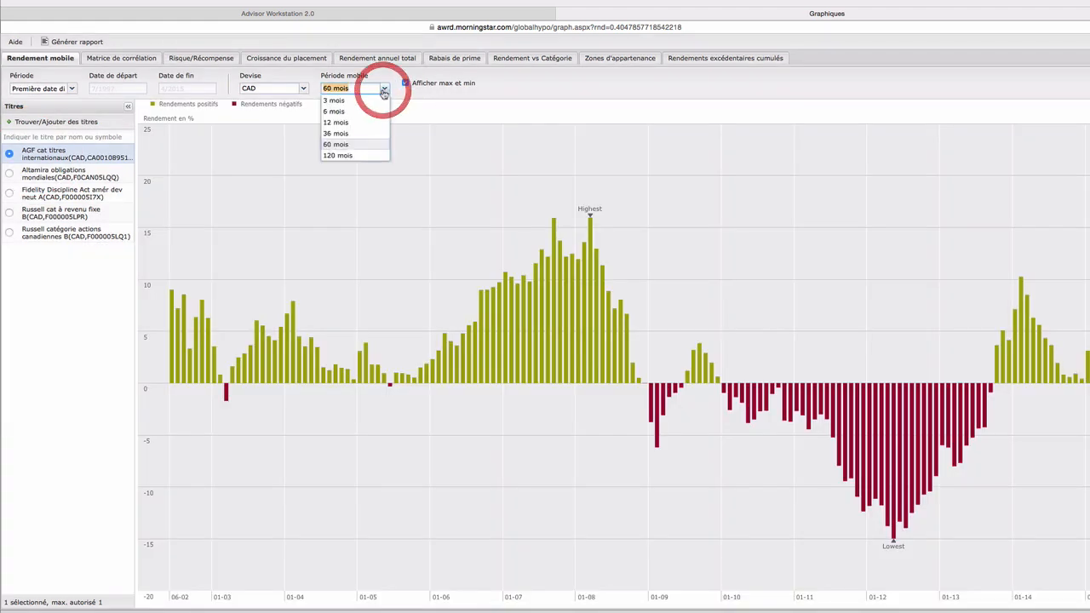
click(340, 136)
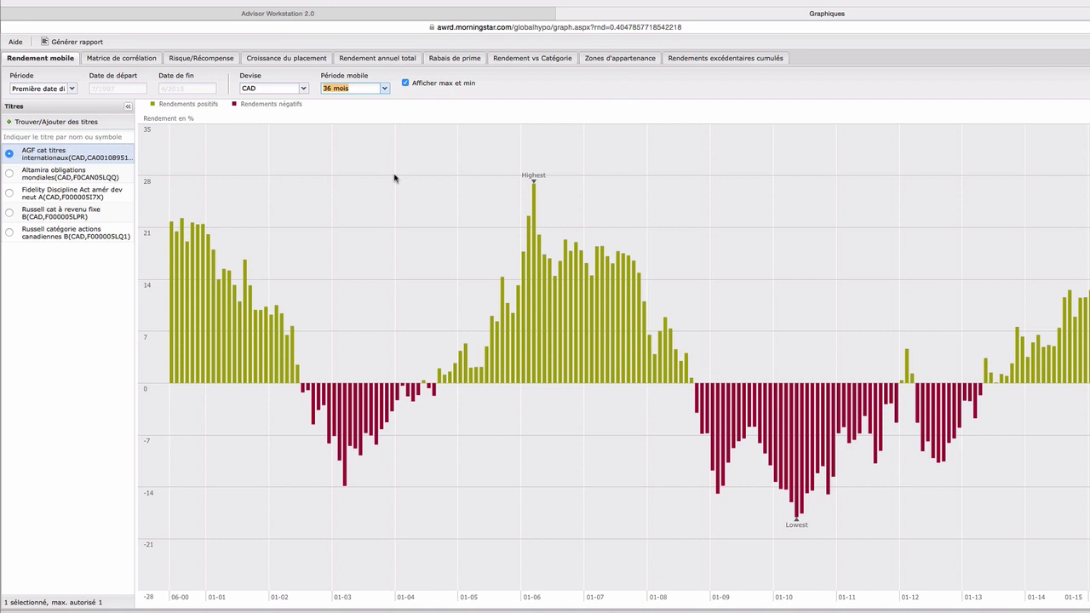
click(384, 89)
click(339, 148)
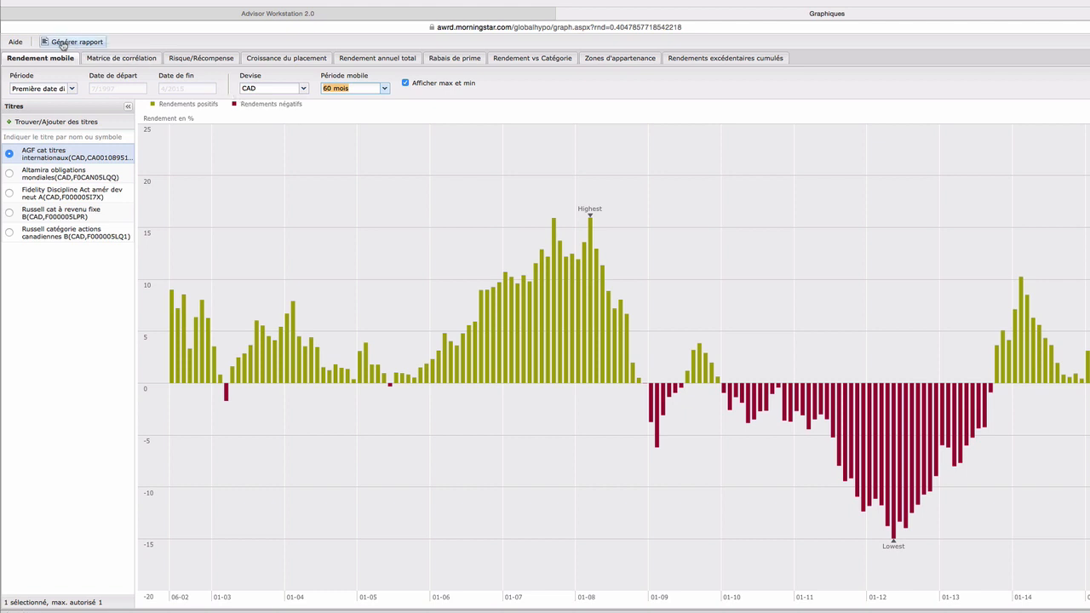
Generate the 60-month rolling return report for AGF cat titres internationaux, review its chart and returns table, and close it
click(67, 42)
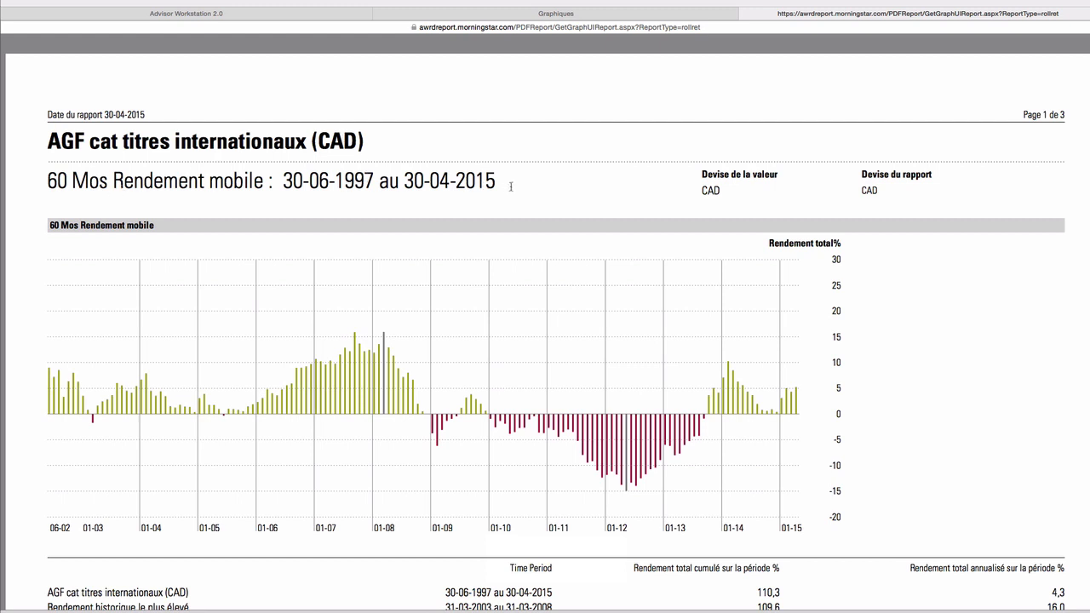
scroll(511, 185, down, 3)
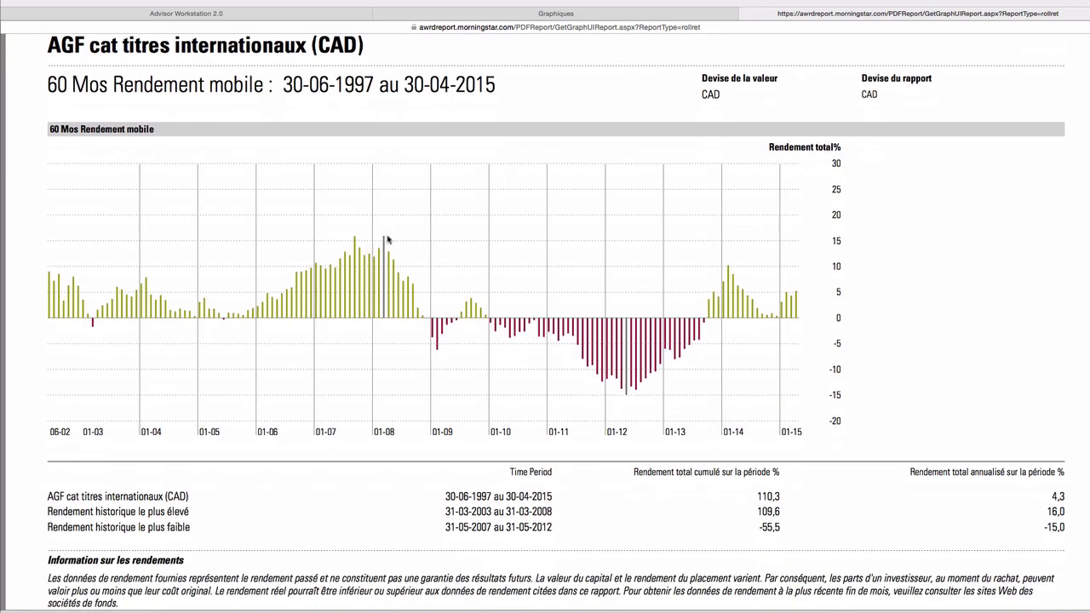
scroll(387, 256, down, 2)
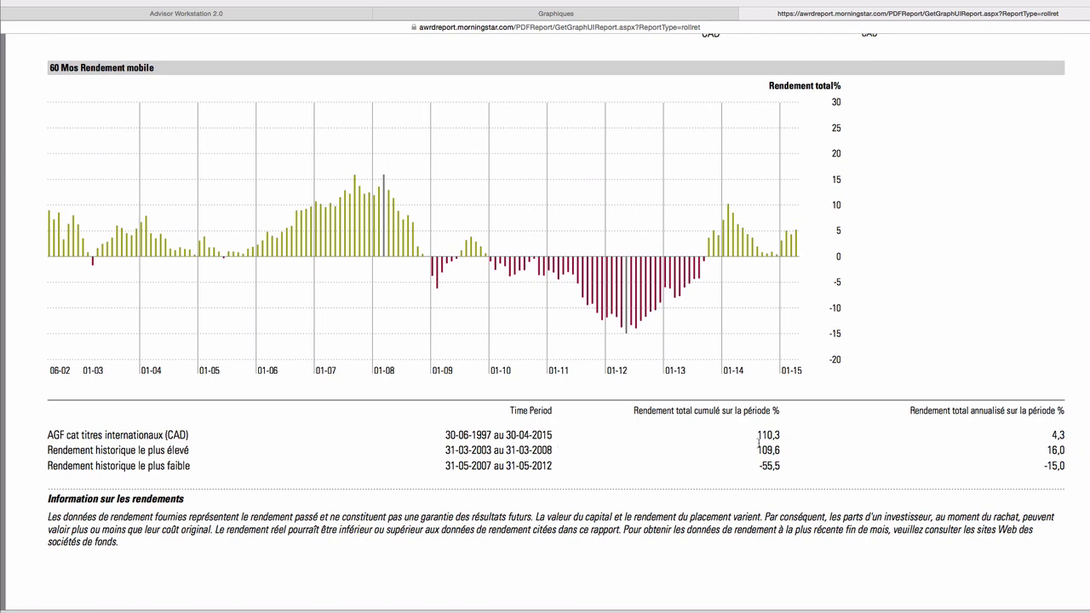
scroll(757, 436, up, 5)
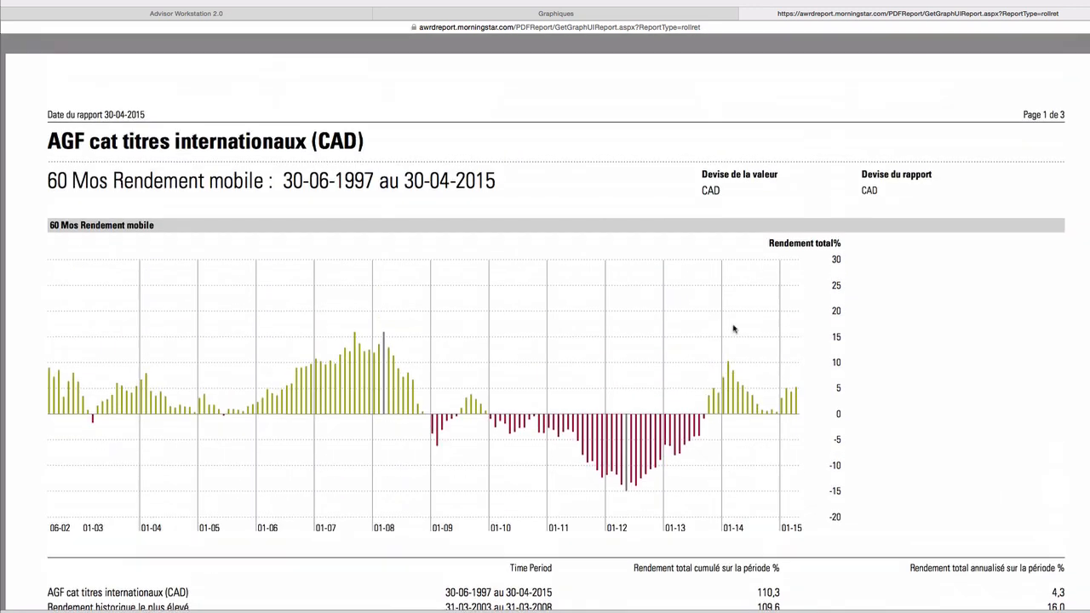
click(746, 14)
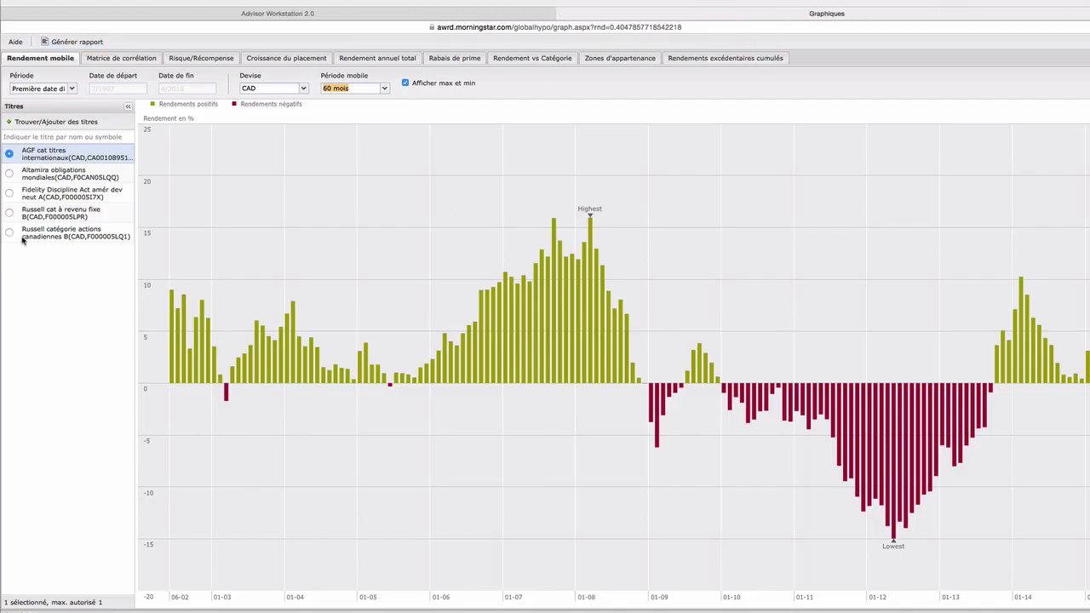
Open the Matrice de corrélation chart and add all funds from the model portfolio Portefeuille Modèle - Audacieux 1
click(53, 175)
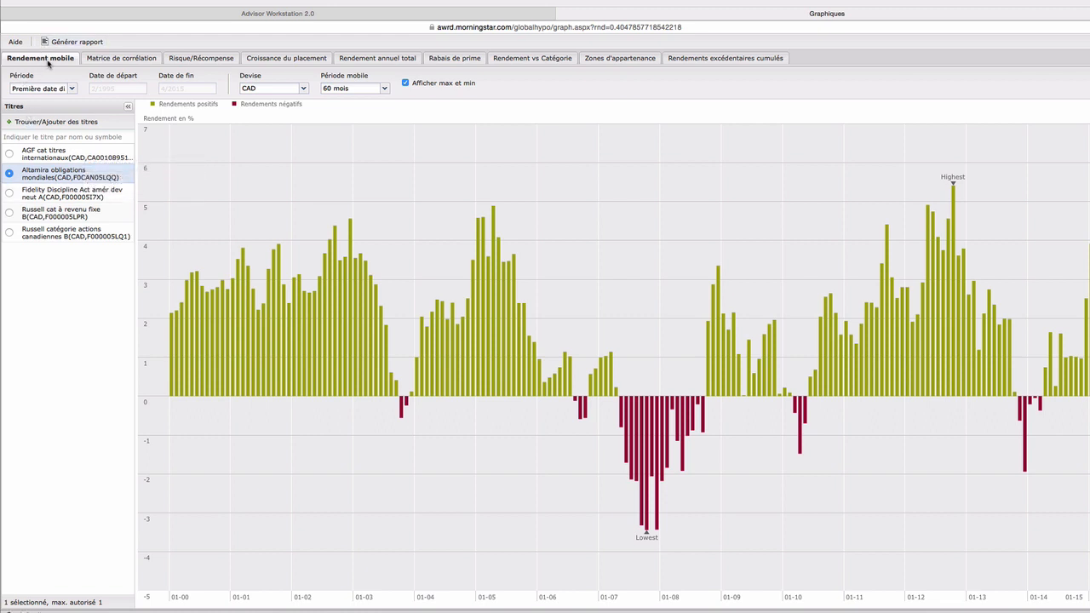
click(110, 59)
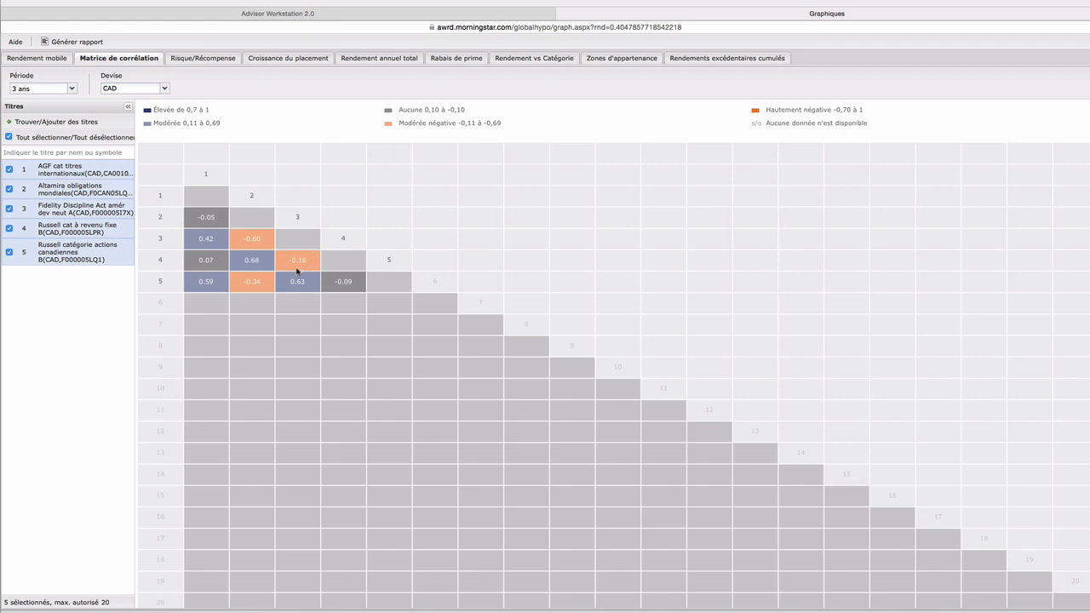
click(53, 122)
click(341, 144)
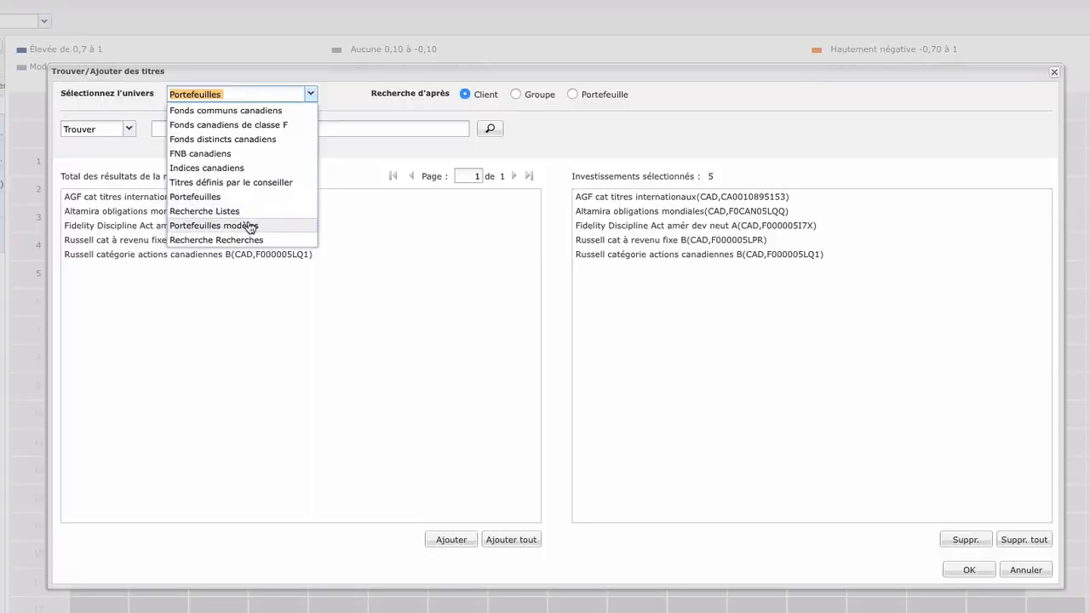
click(249, 225)
click(187, 126)
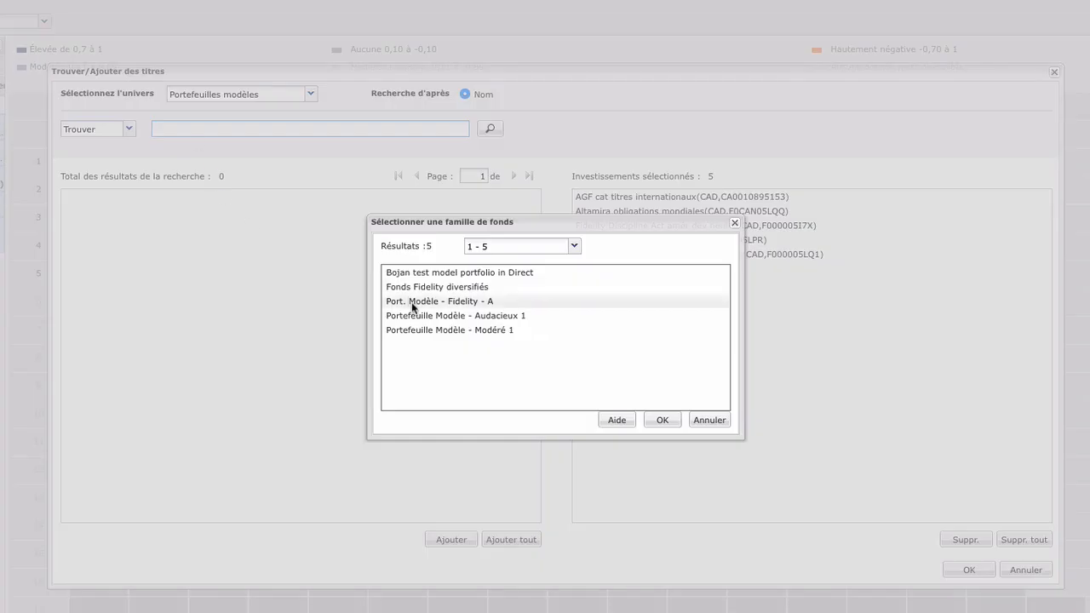
click(417, 317)
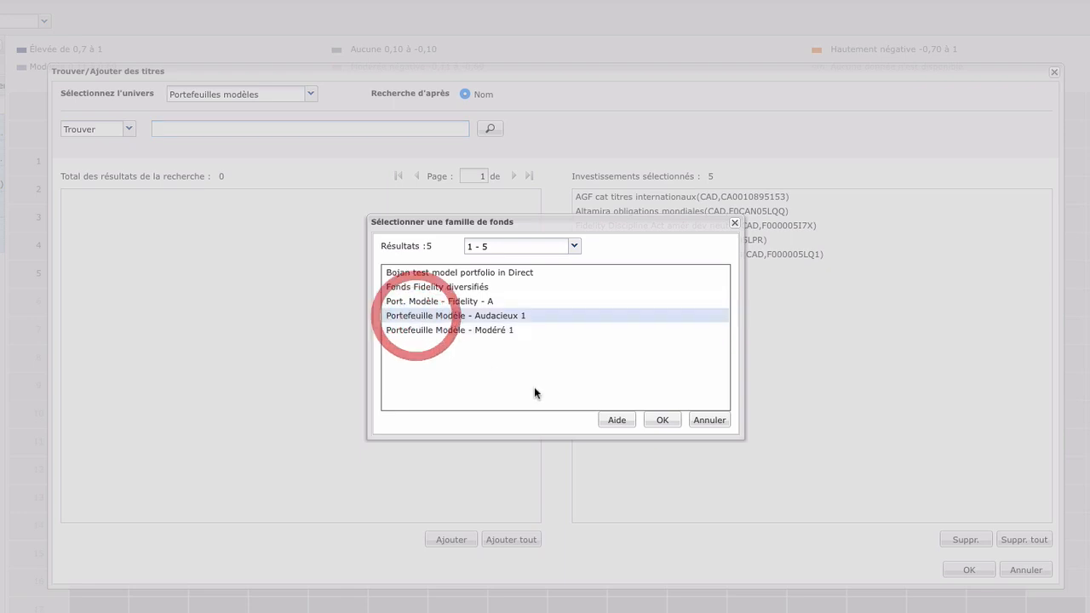
click(663, 420)
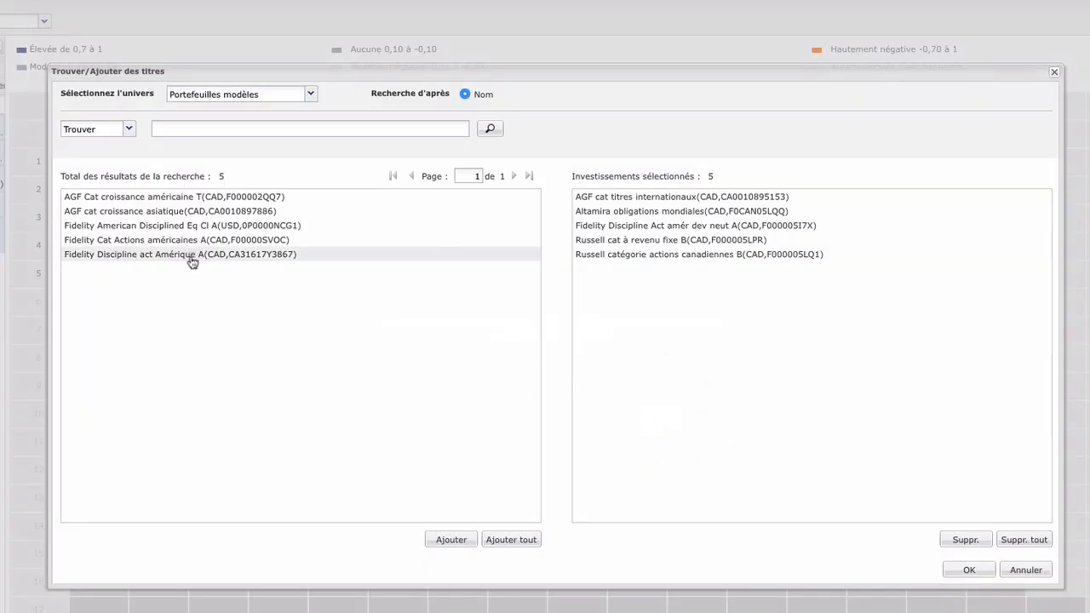
click(516, 541)
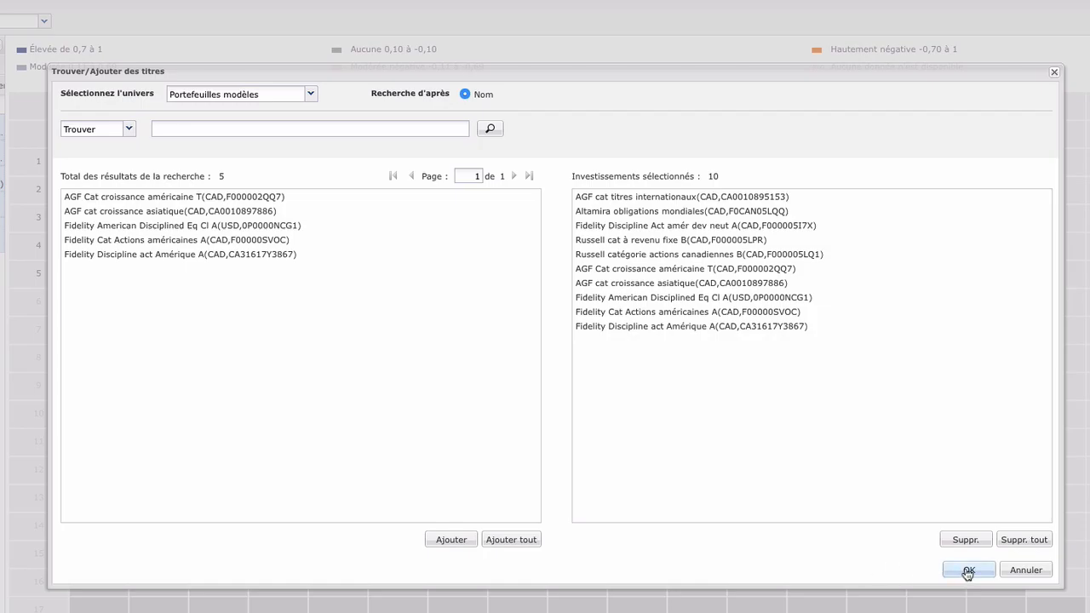
click(968, 570)
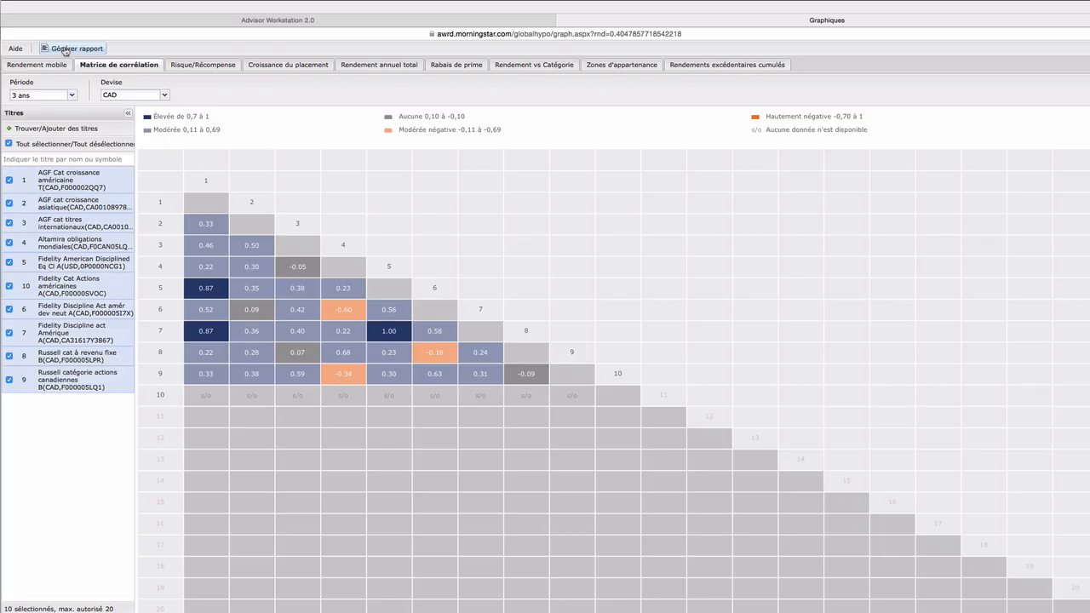
Generate the 3-year correlation matrix report in CAD, review its pages, and close it
click(65, 51)
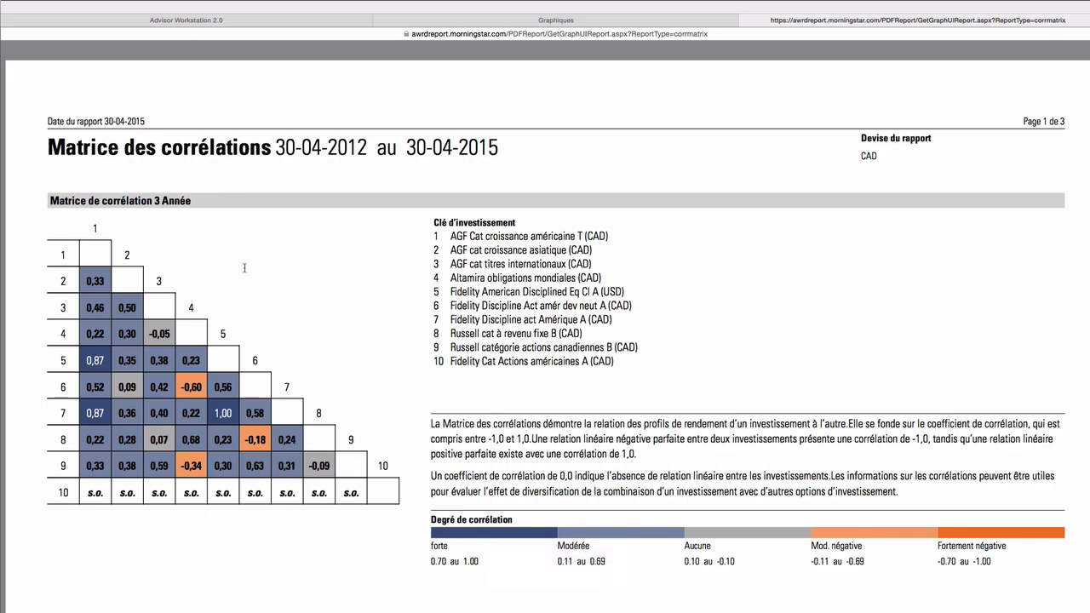
scroll(245, 267, down, 5)
scroll(244, 267, up, 5)
click(746, 18)
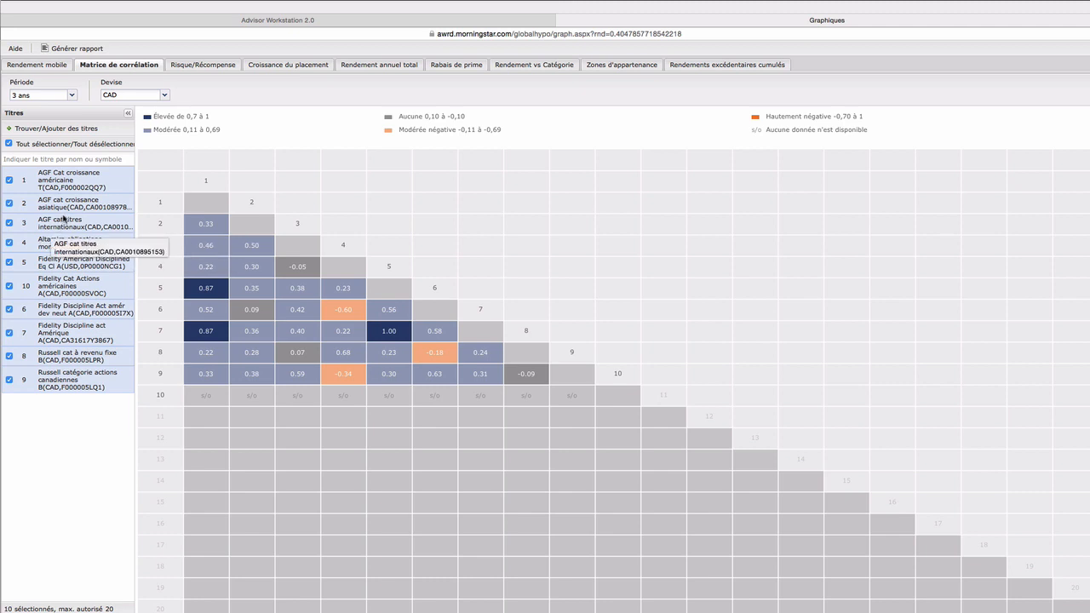
Exclude Fidelity Discipline act Amérique A from the correlation matrix and update the chart
mouse_move(385, 307)
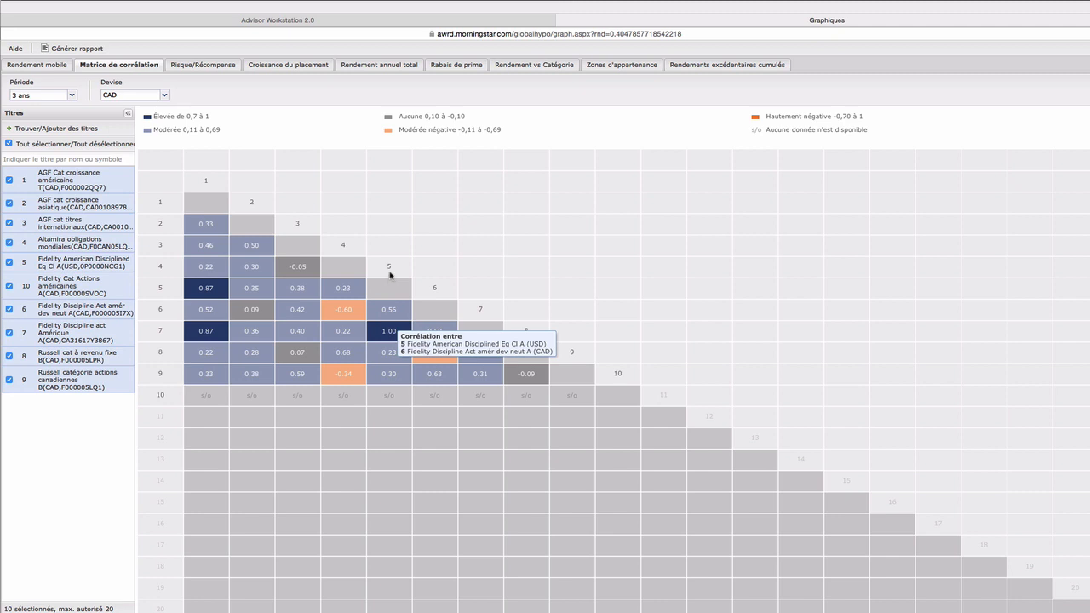
click(9, 333)
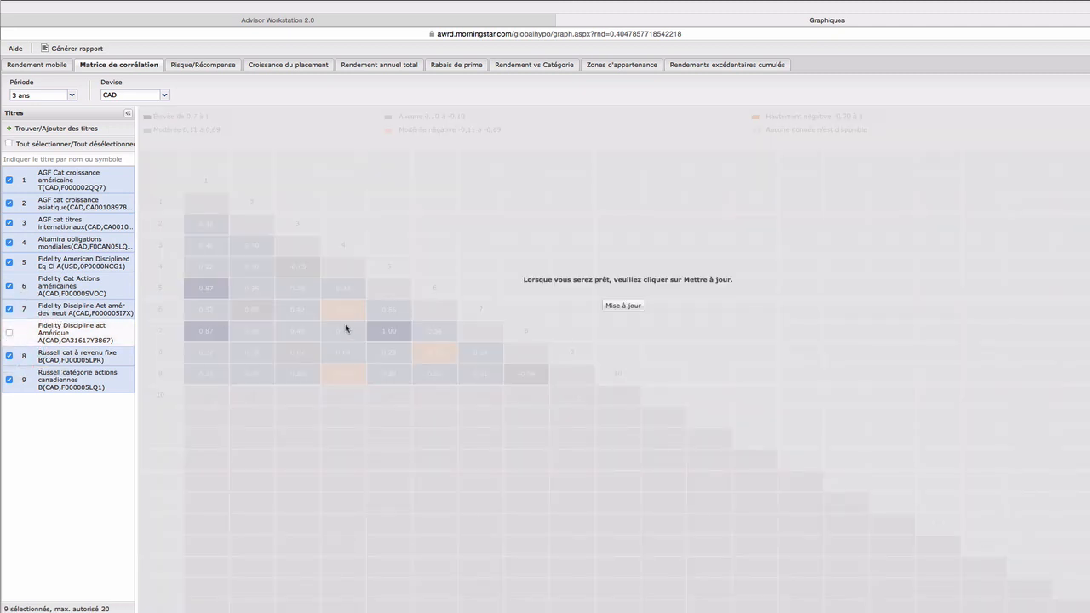
click(613, 305)
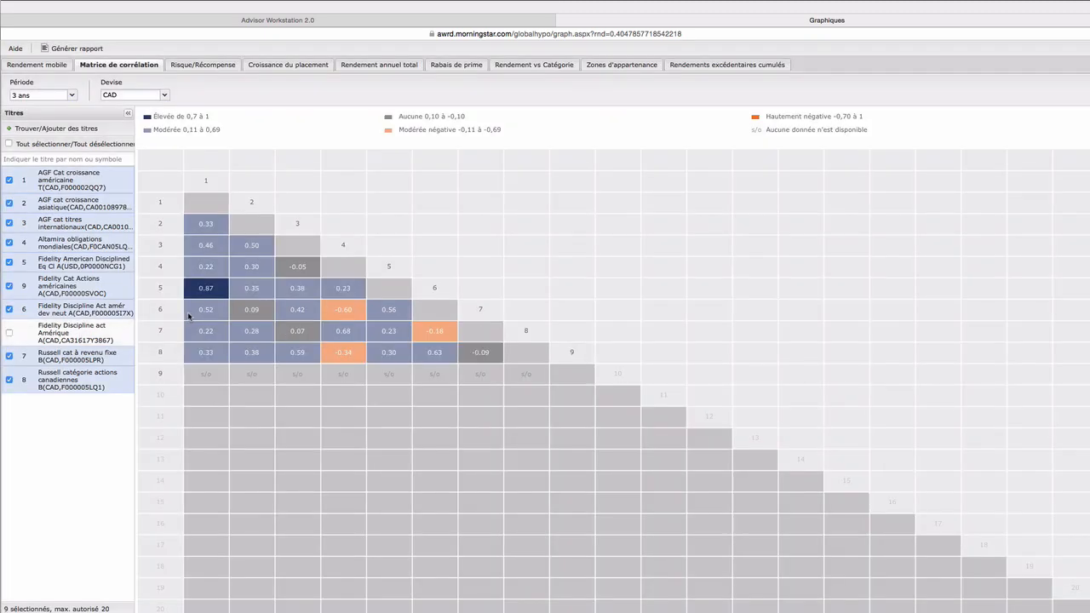
In the Risque/Récompense chart, find the client's Actuel chez compétiteur portfolio and add it to the selected investments
click(189, 65)
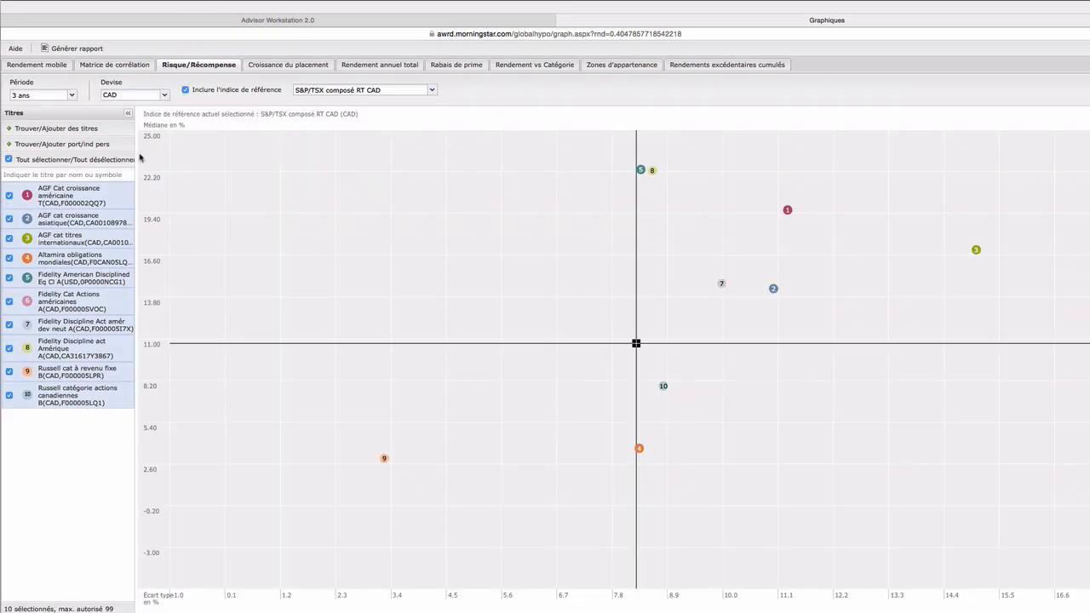
click(77, 146)
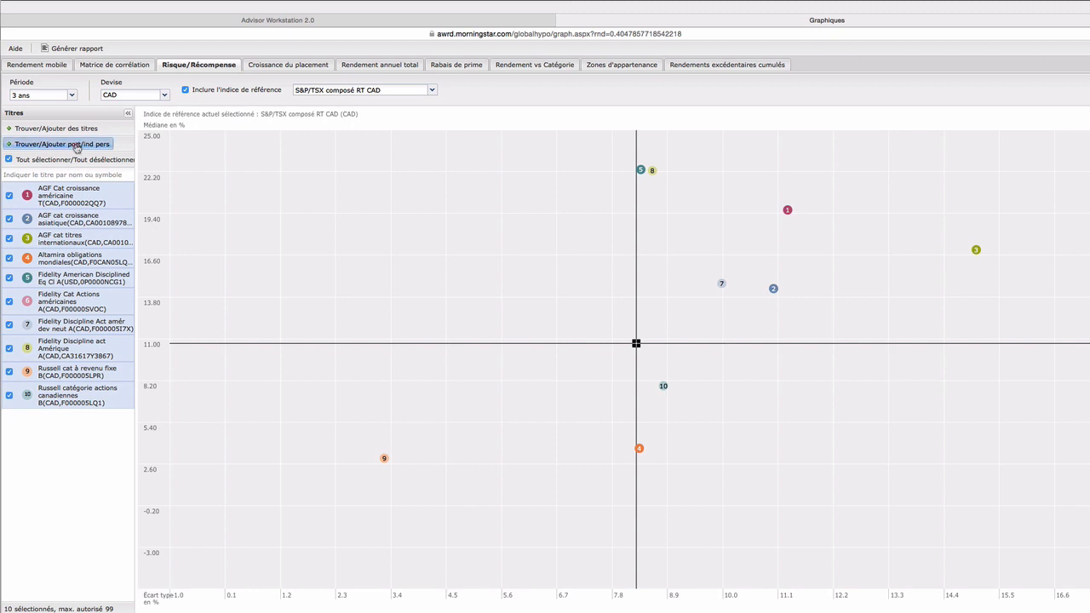
click(283, 178)
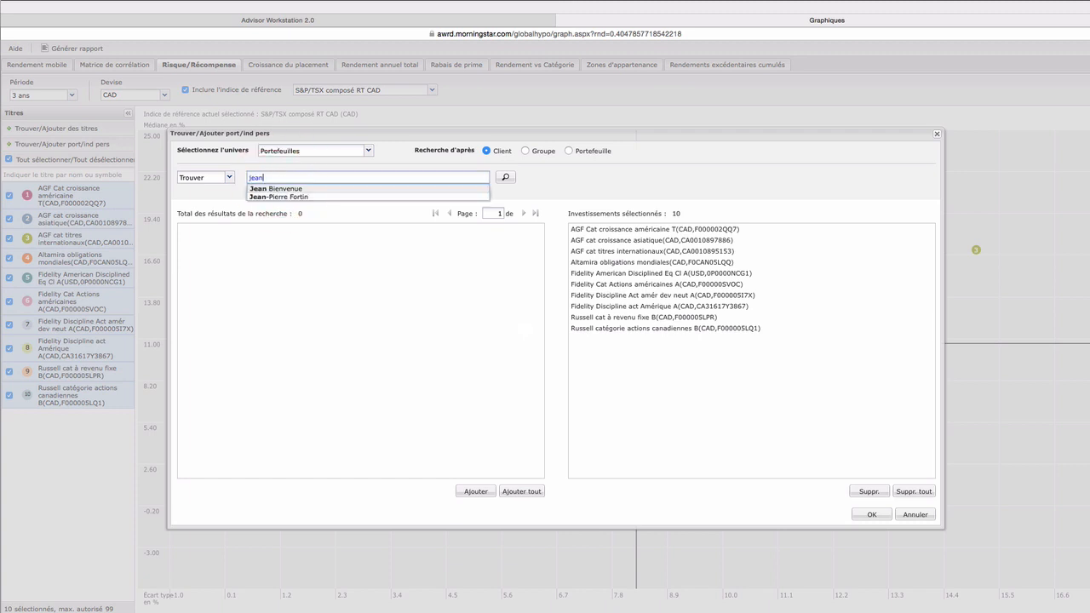
click(297, 195)
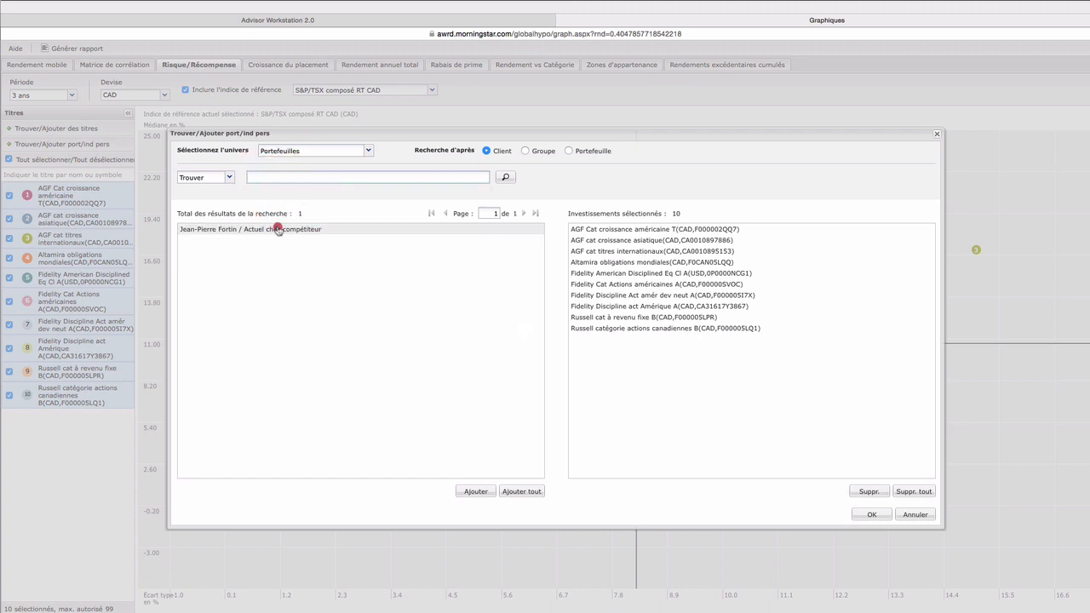
click(275, 228)
click(470, 491)
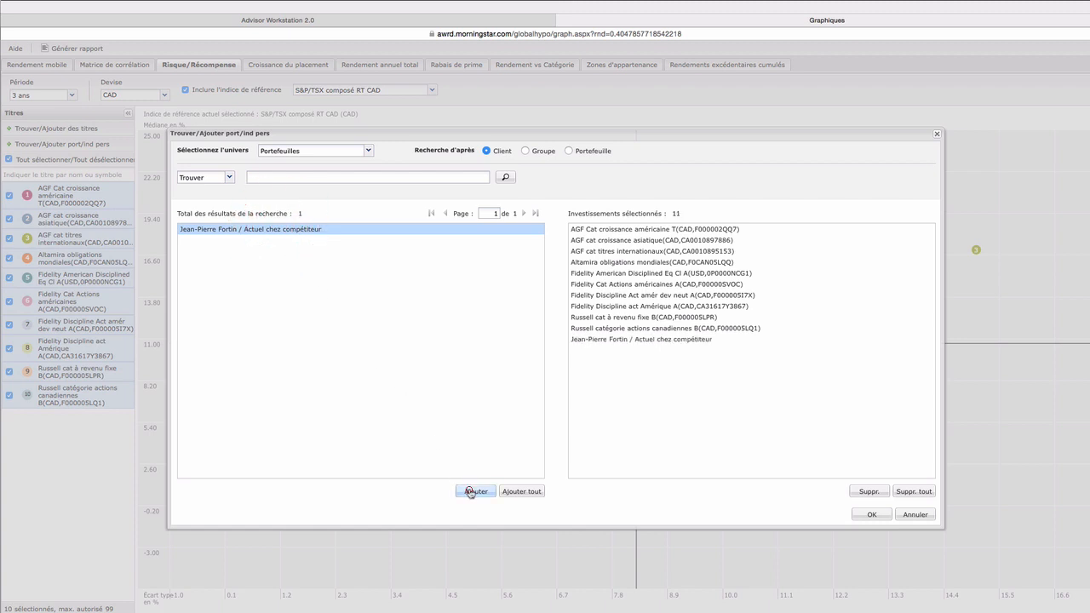
click(694, 341)
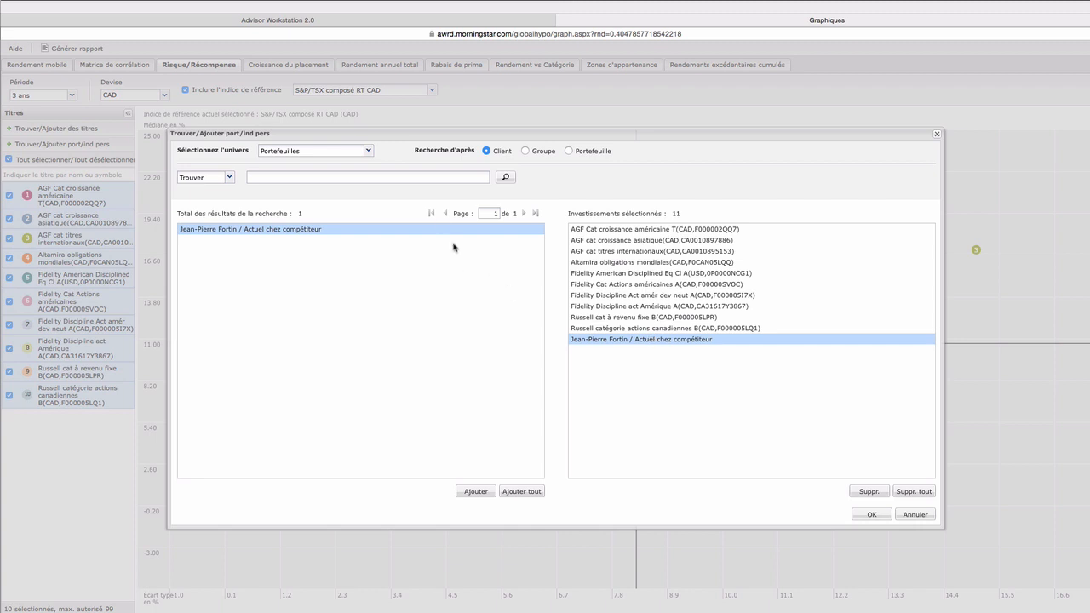
Add the model portfolio Portefeuille Modèle - Modéré 1 to the selected investments and apply the selection to the Risque/Récompense chart
click(370, 151)
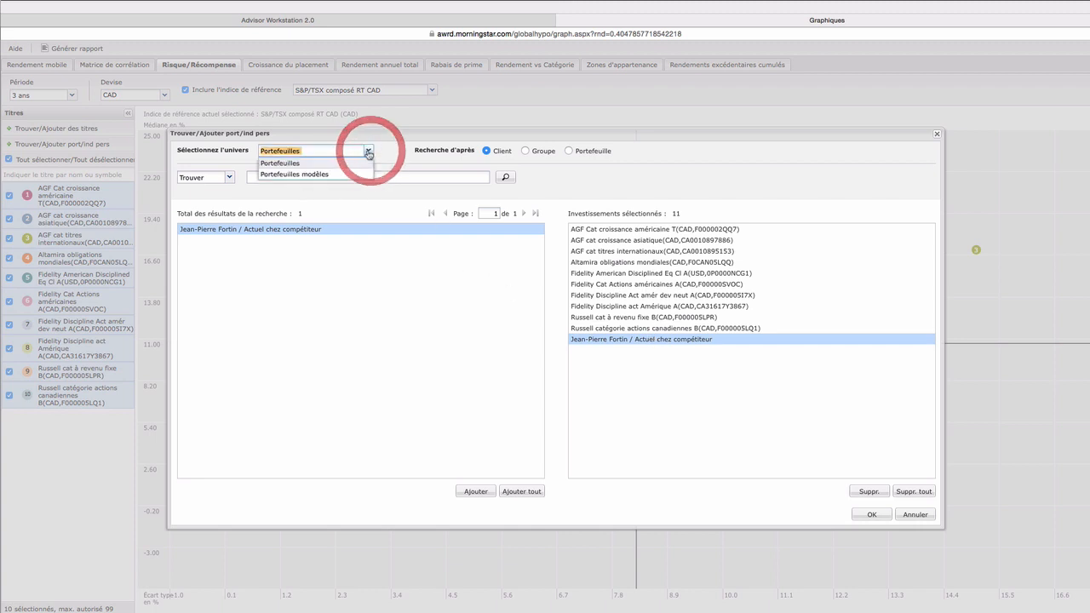
click(314, 173)
click(277, 177)
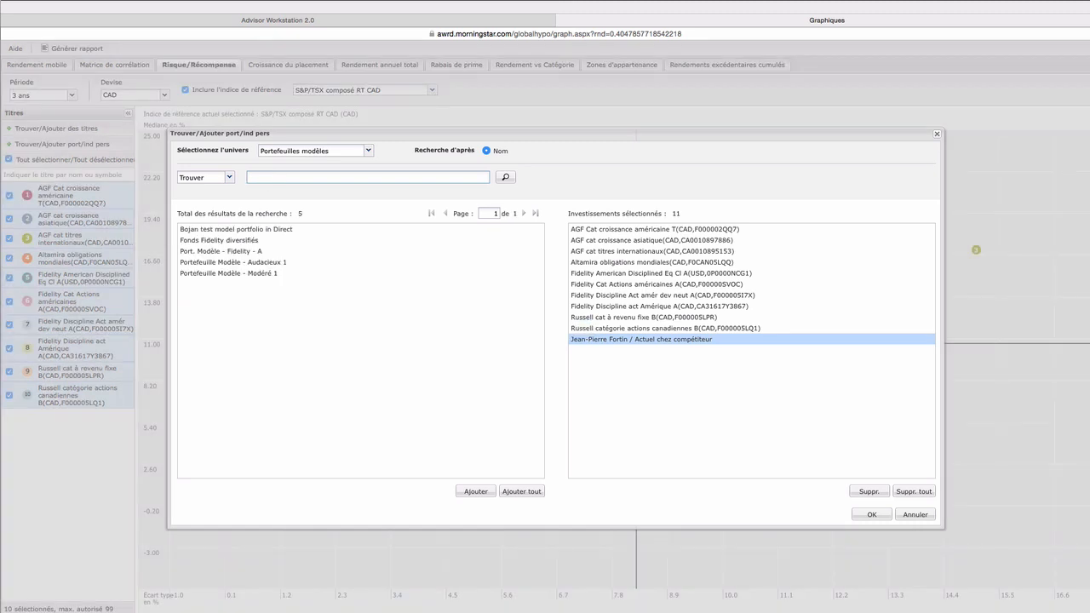
click(236, 272)
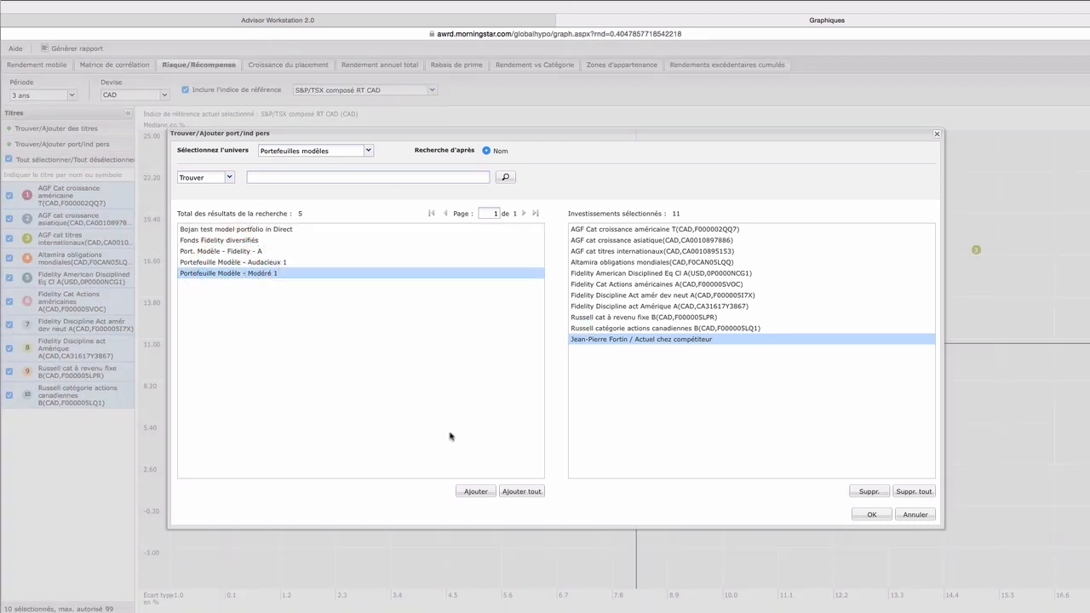
click(477, 492)
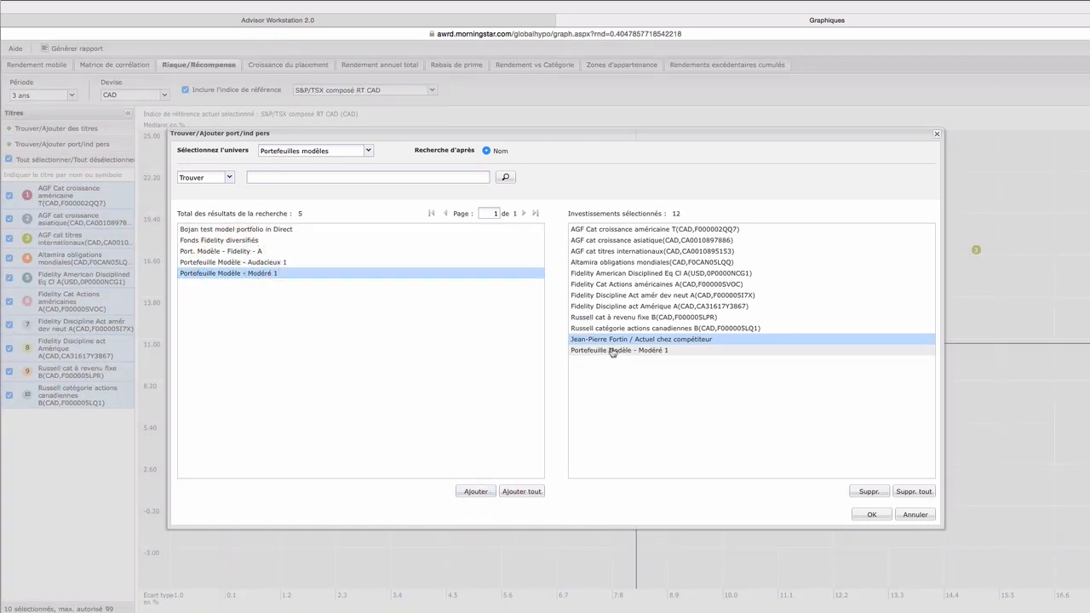
click(870, 515)
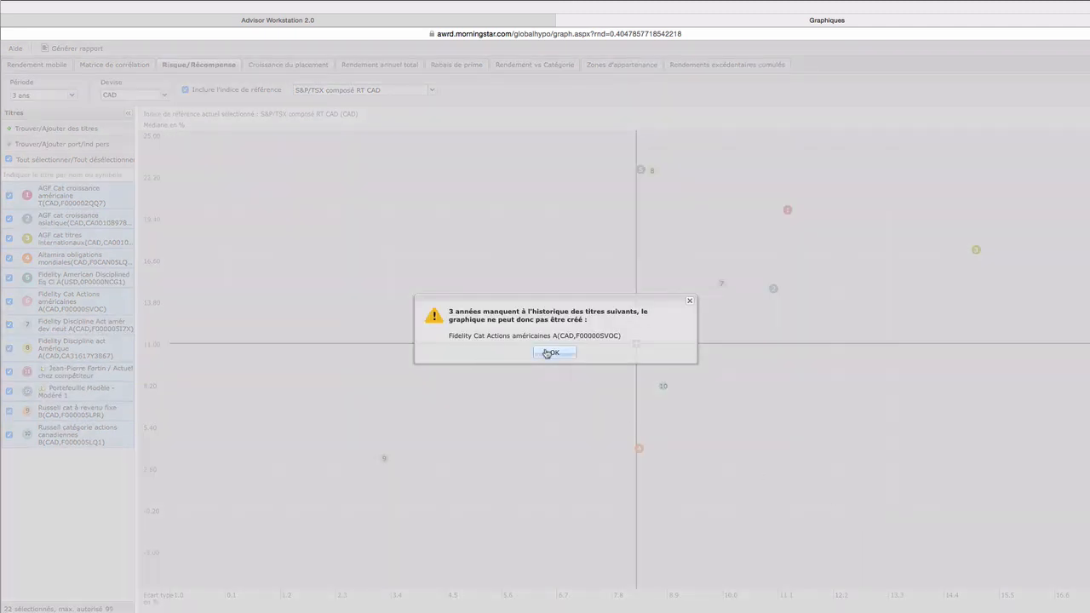
click(549, 352)
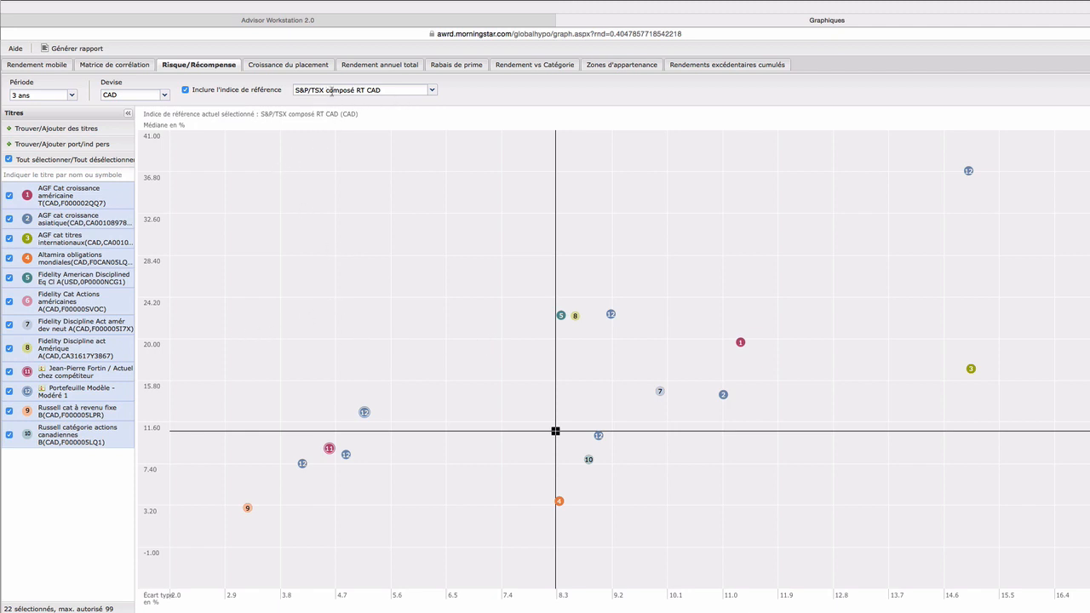
Set the risk/reward chart's benchmark index to S&P/TSX 60 RT CAD and inspect the client portfolio's point
click(433, 90)
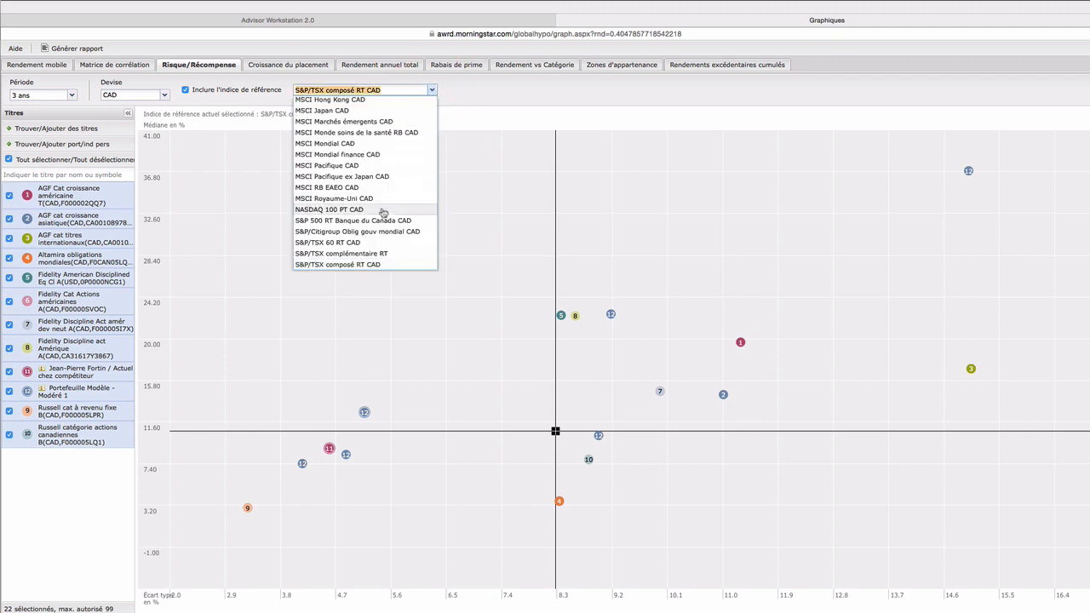
click(340, 243)
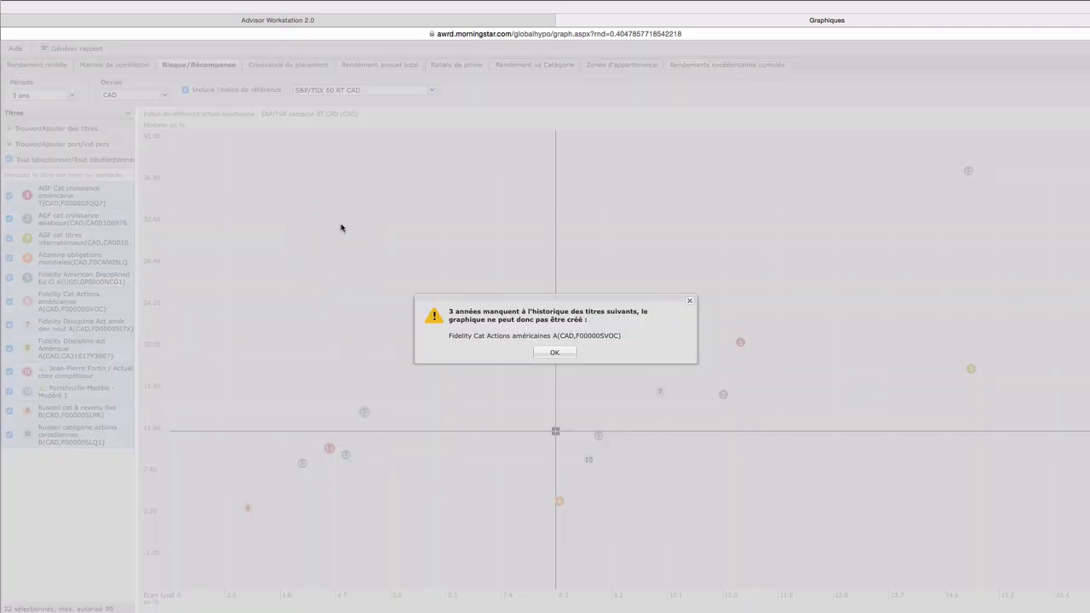
click(554, 351)
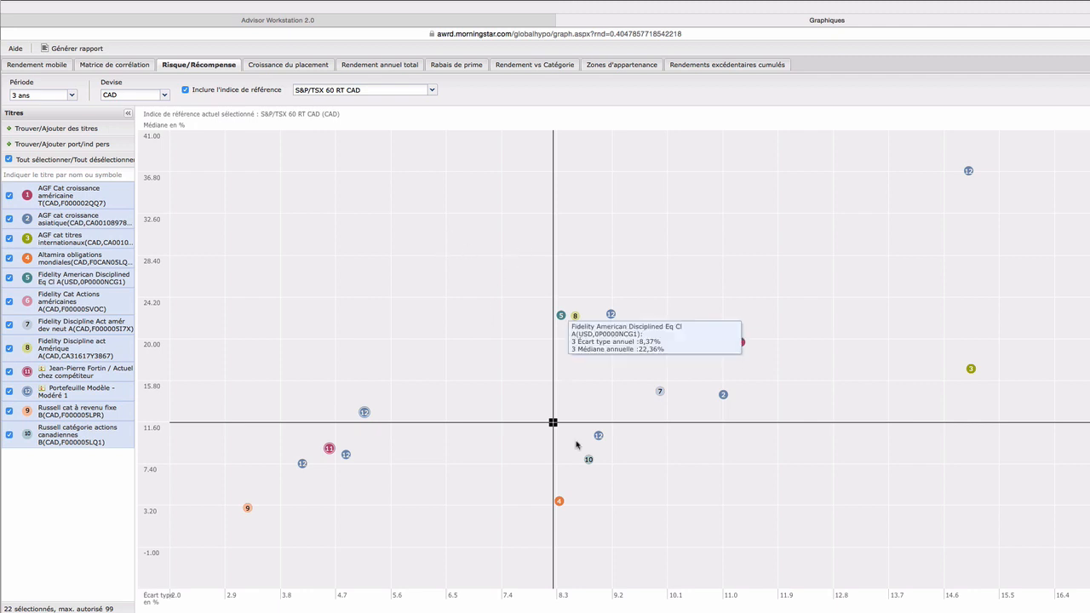
mouse_move(329, 451)
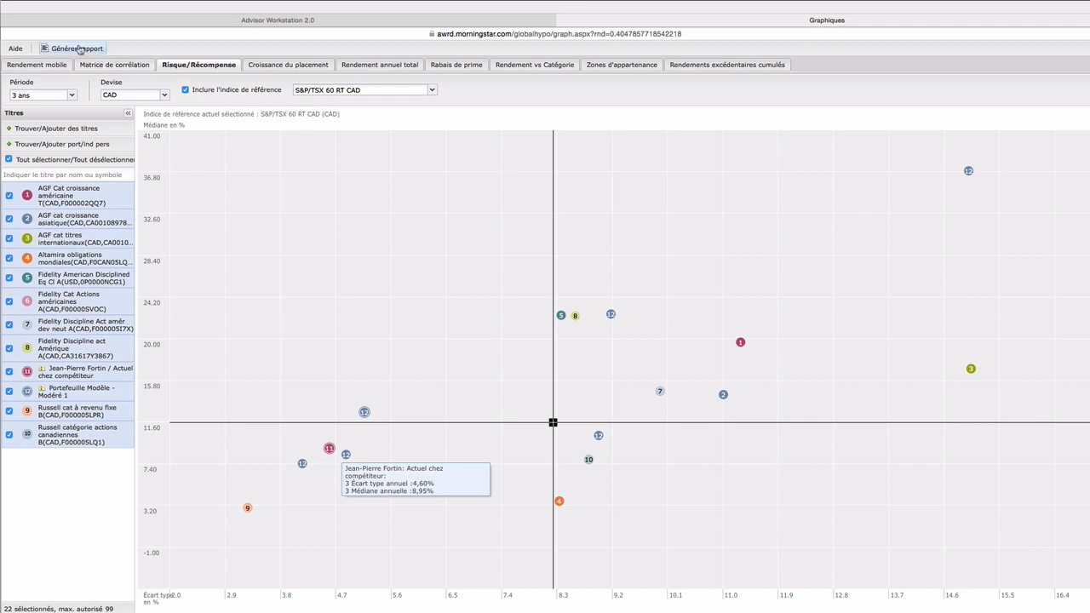
Generate the 3-year risk/return scatter report, review its chart and portfolio table, and close it
click(78, 49)
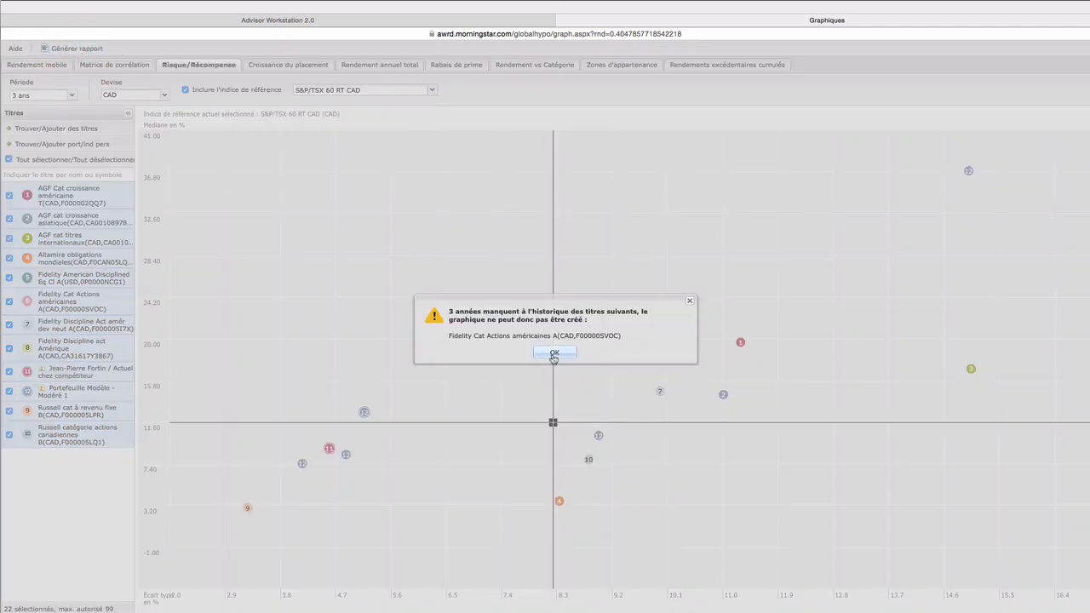
click(553, 353)
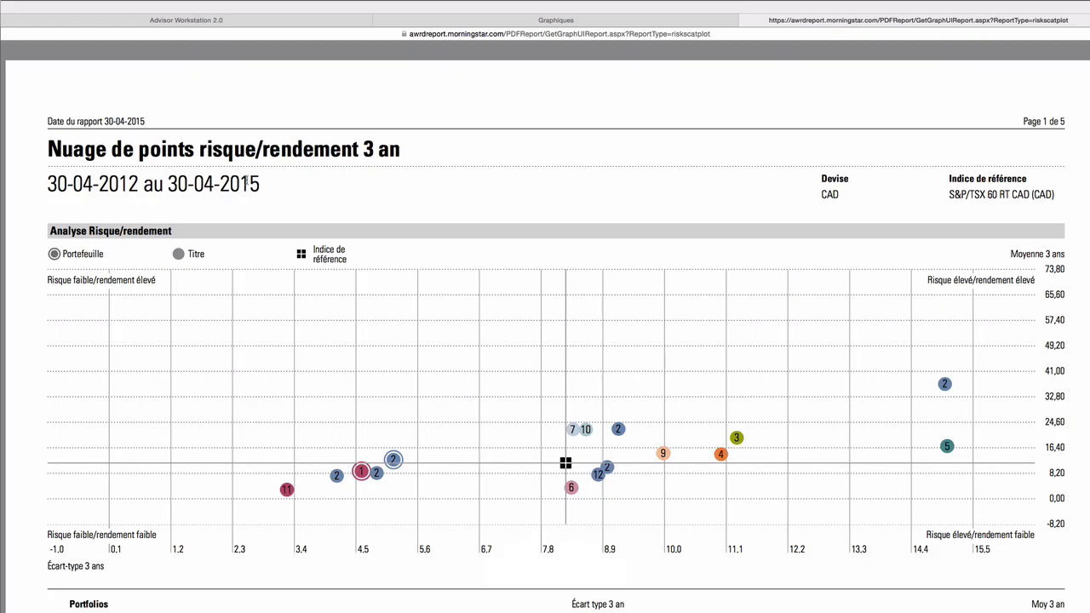
scroll(485, 262, down, 3)
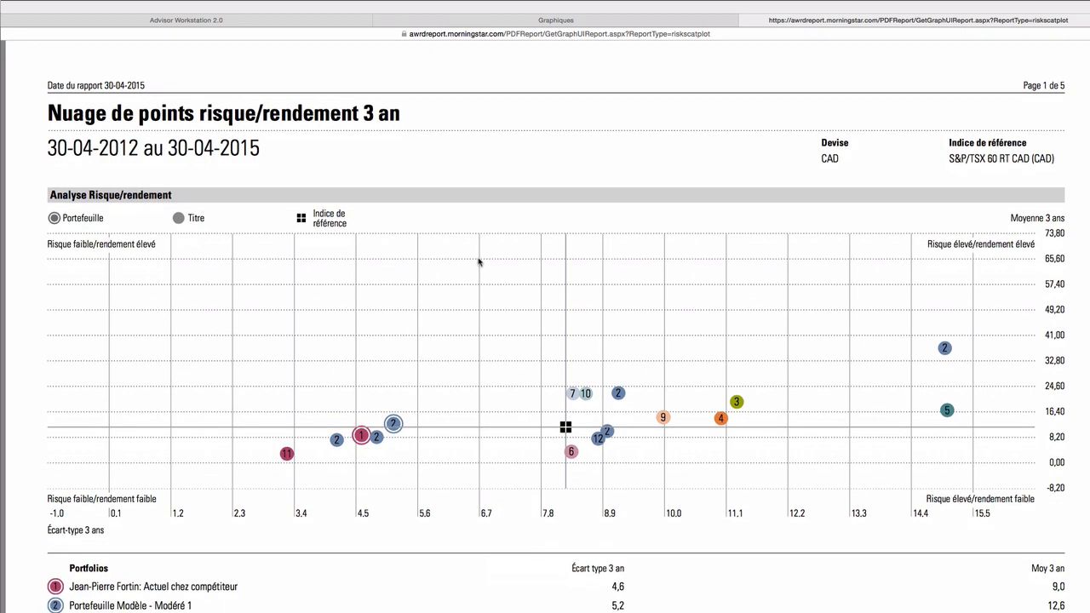
scroll(478, 263, down, 4)
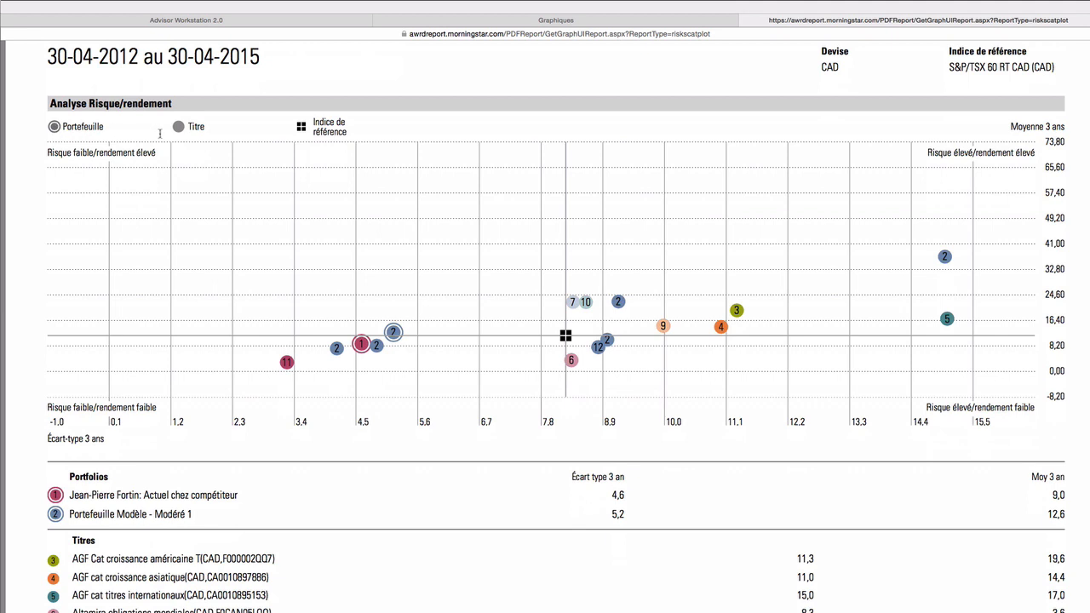
scroll(503, 244, down, 3)
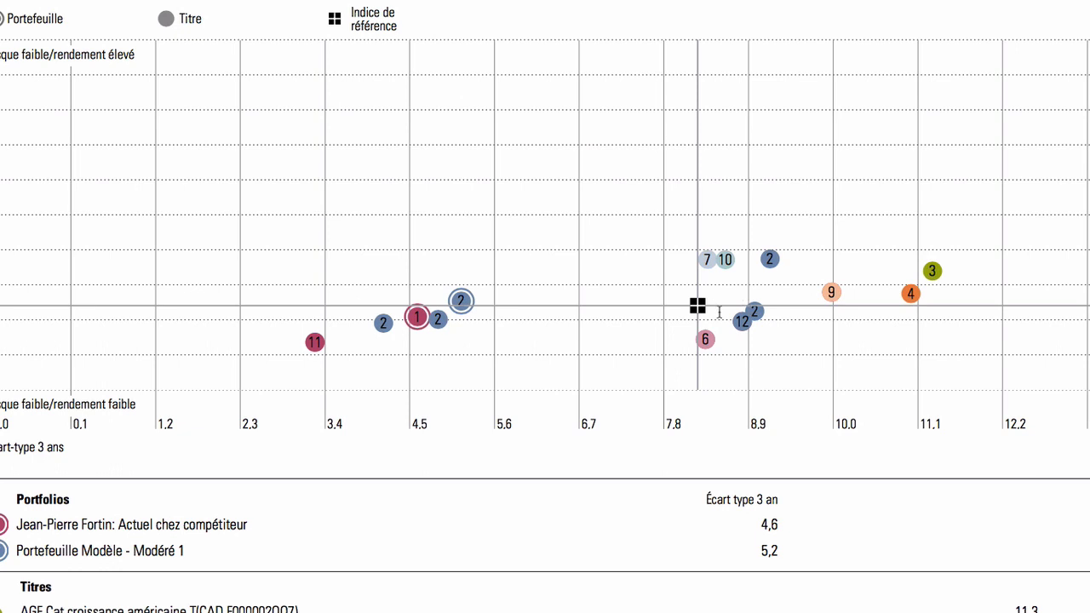
scroll(722, 306, down, 1)
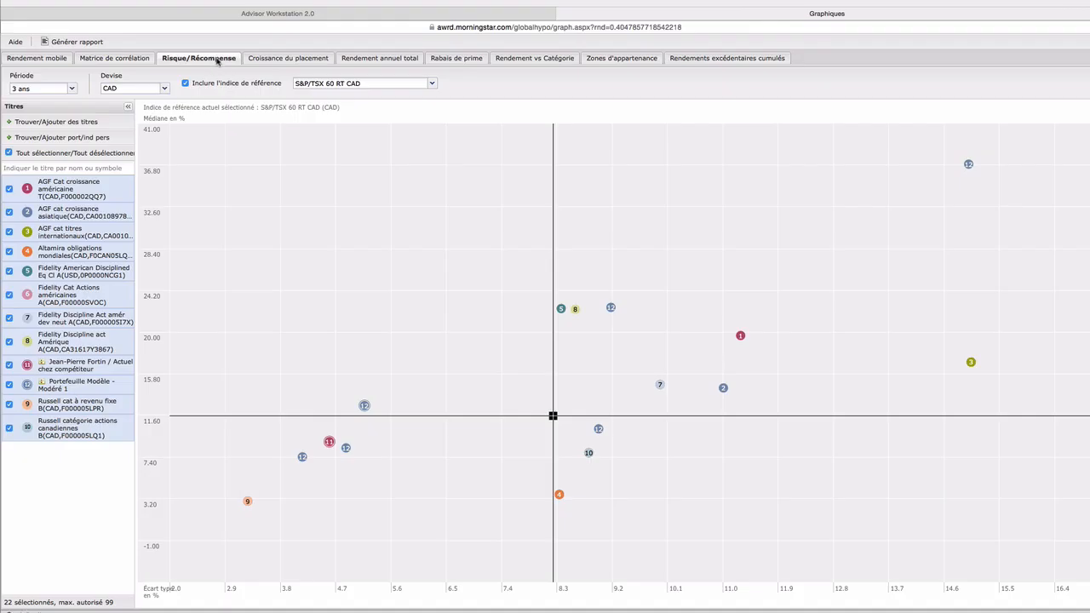
Set the period of the Risque/Récompense chart to 5 ans and dismiss the missing-history warning
click(70, 89)
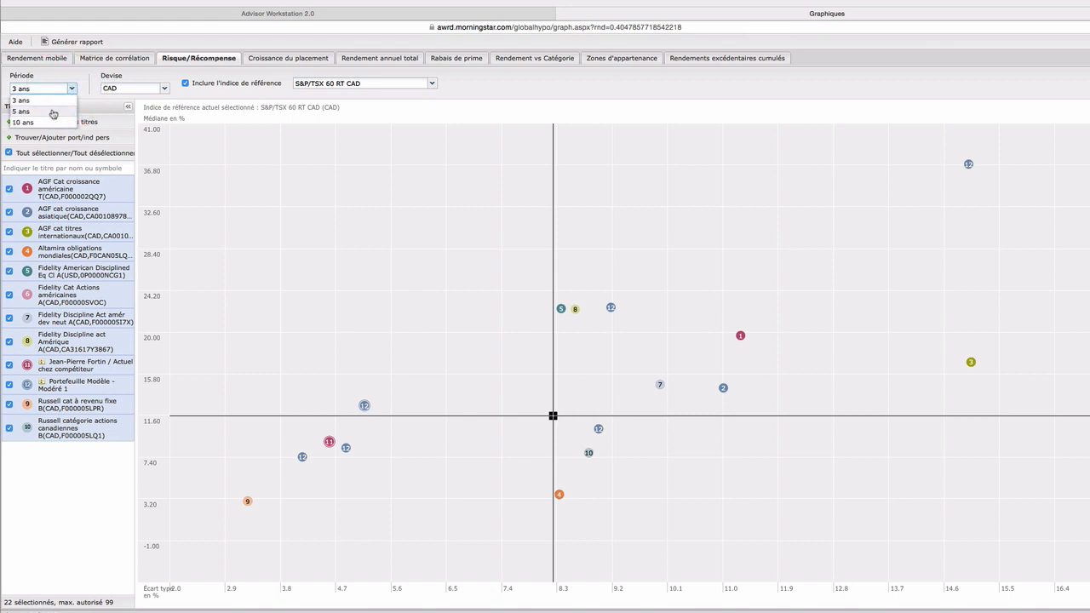
click(51, 112)
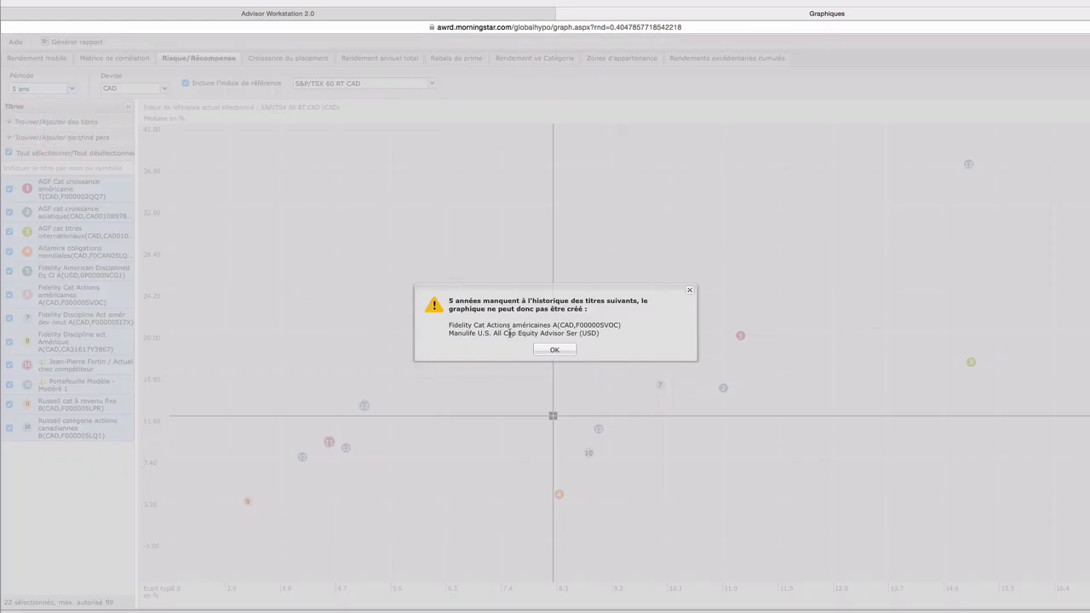
click(555, 349)
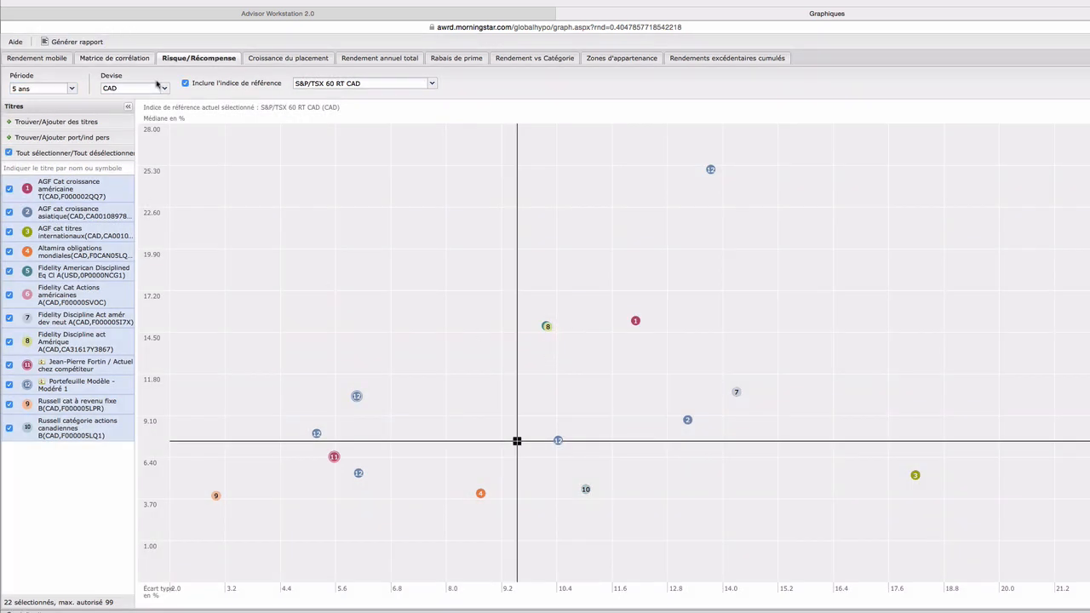
Generate the 5-year risk/return scatter report, review its chart and the portfolios' 5-year figures, and close it
click(78, 43)
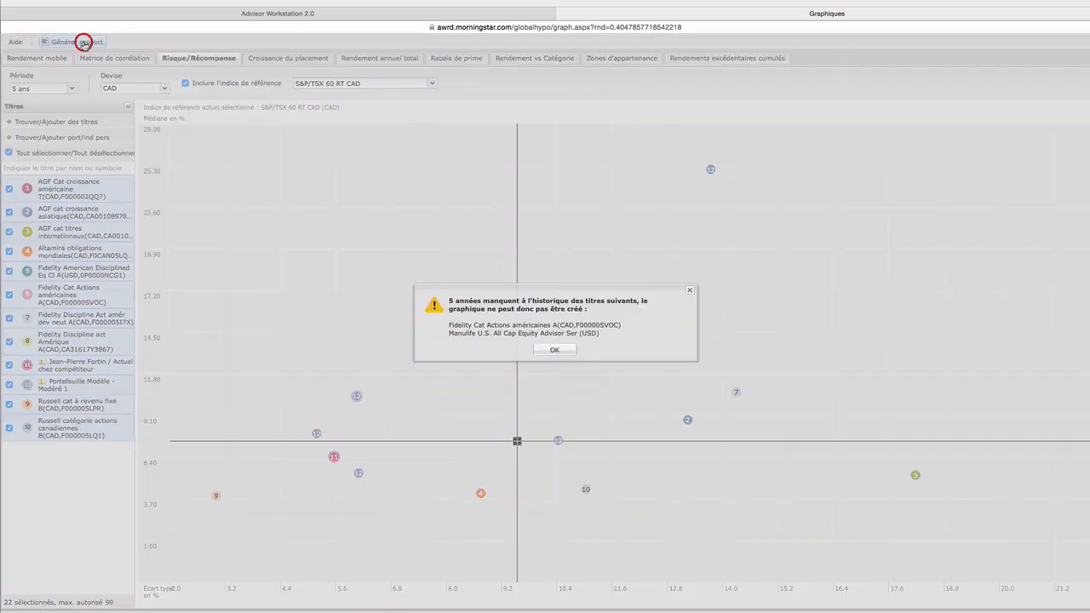
click(539, 350)
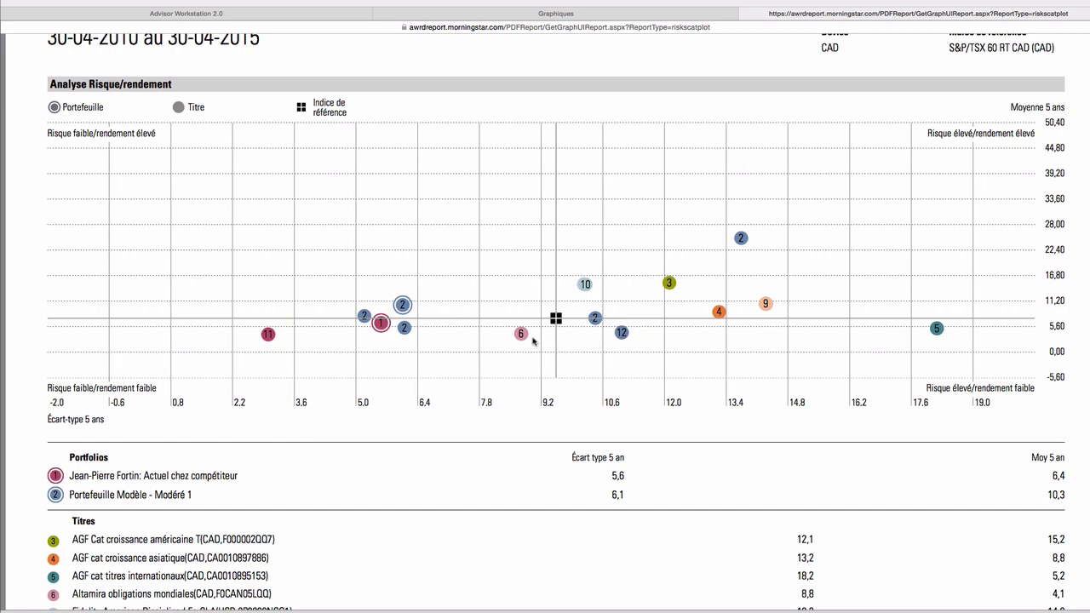
scroll(465, 327, down, 3)
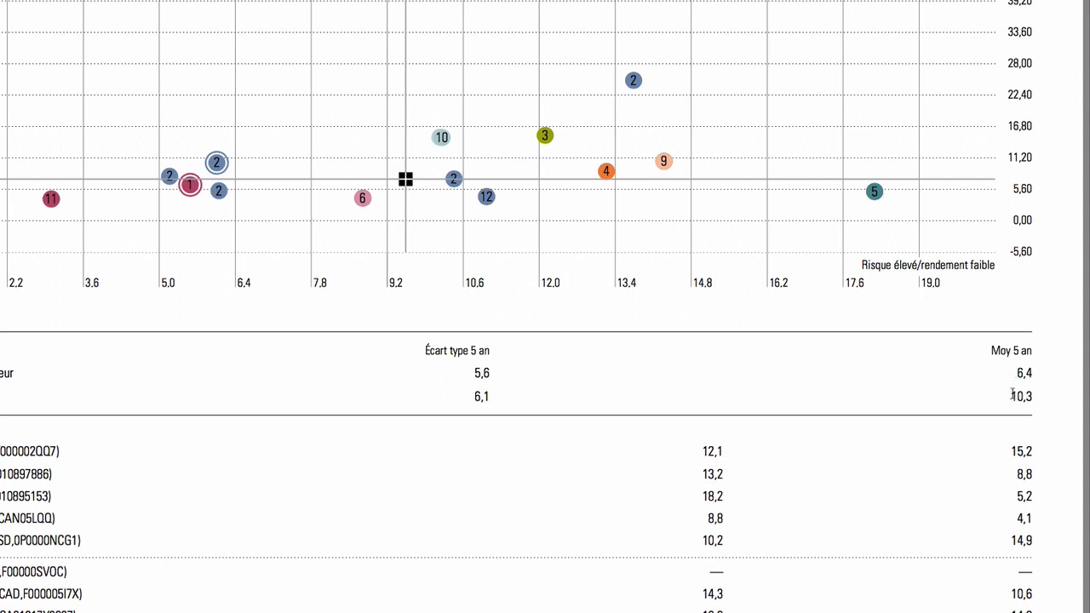
double_click(1016, 350)
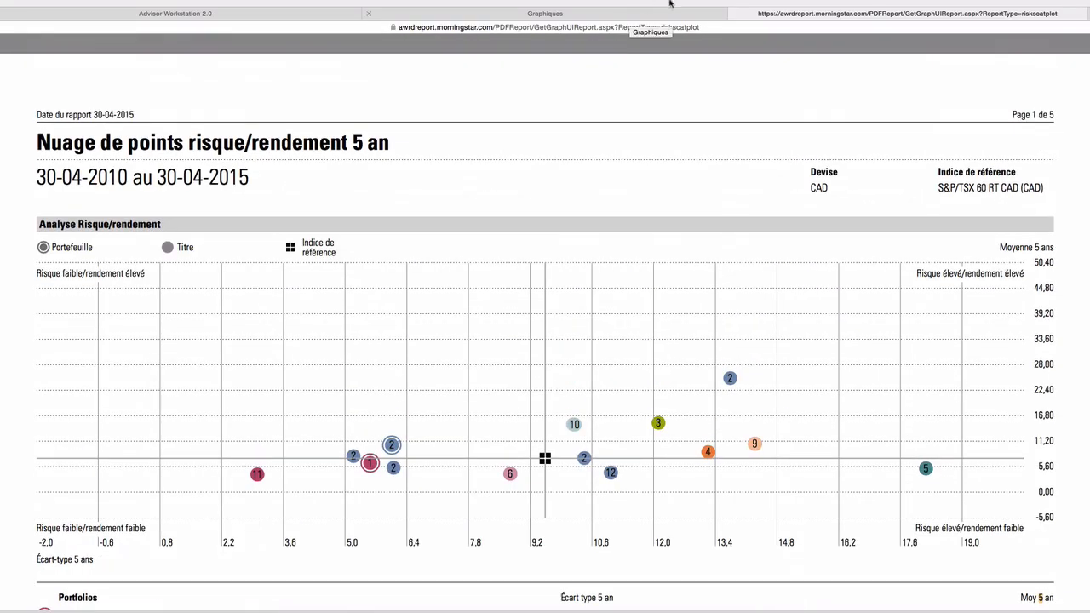
click(734, 16)
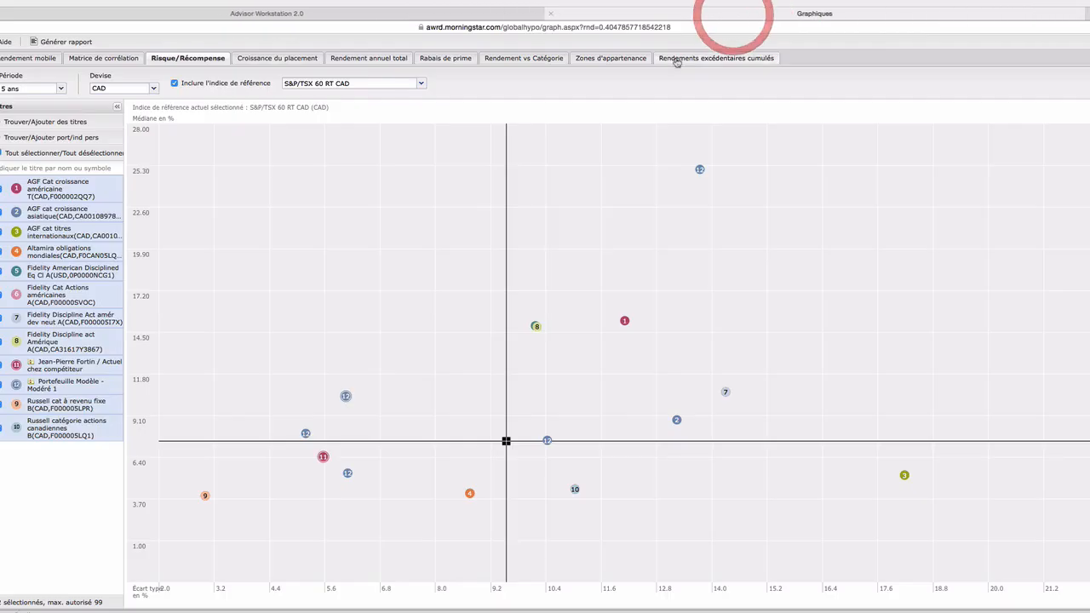
In the Croissance du placement chart, limit the selection to the client's Actuel chez compétiteur portfolio and Portefeuille Modèle - Modéré 1
click(266, 59)
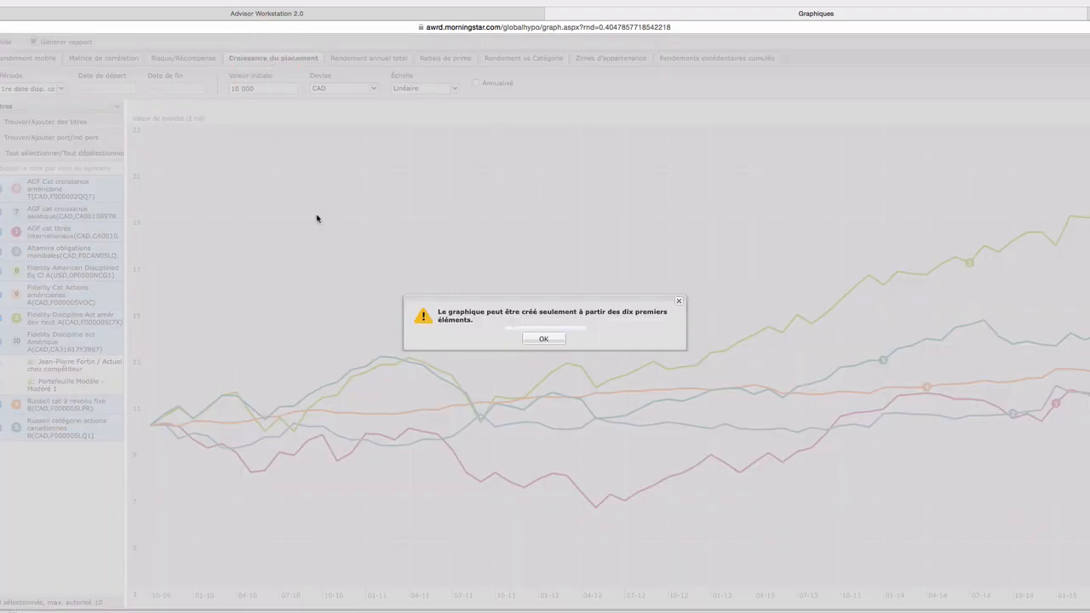
click(554, 341)
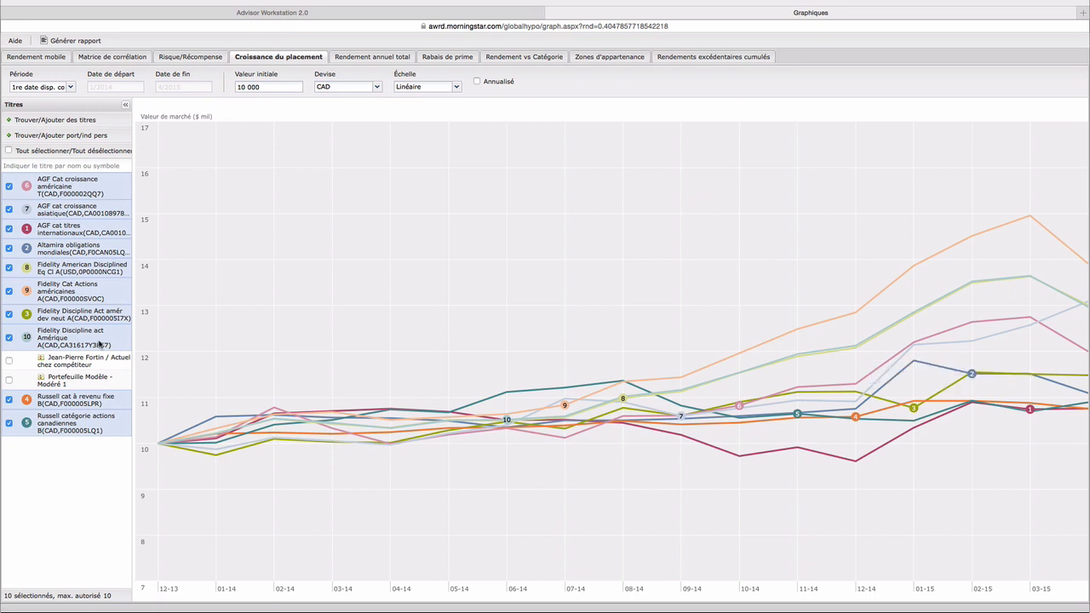
click(8, 153)
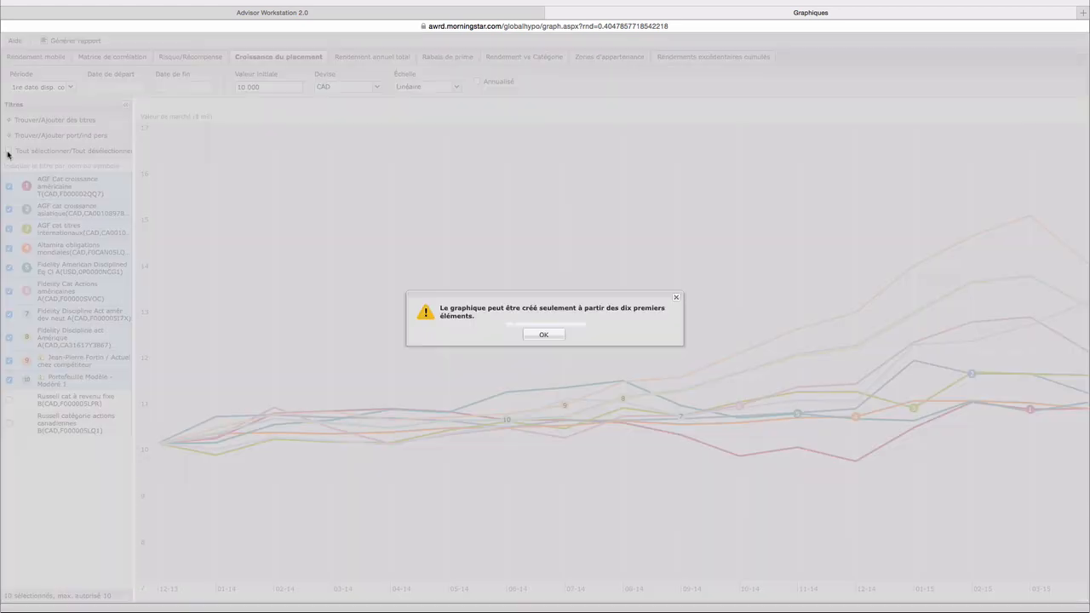
click(544, 335)
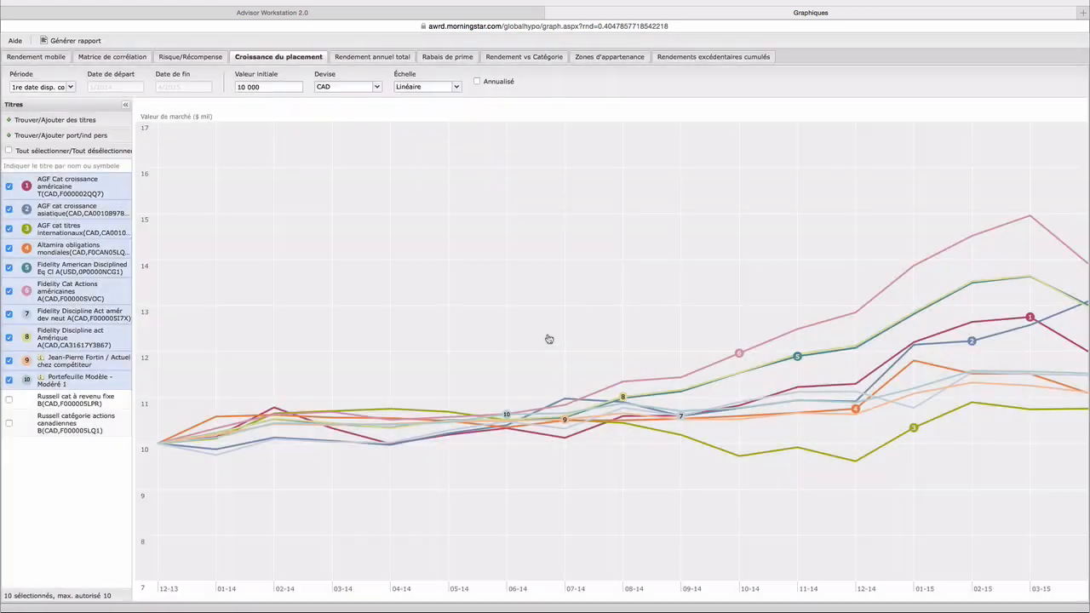
click(7, 151)
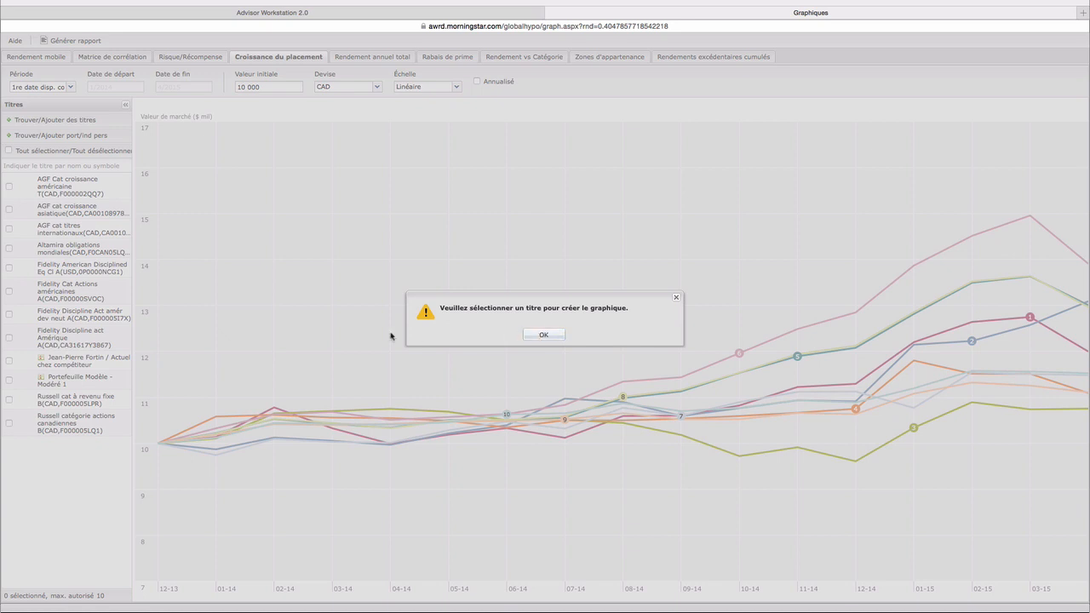
click(543, 335)
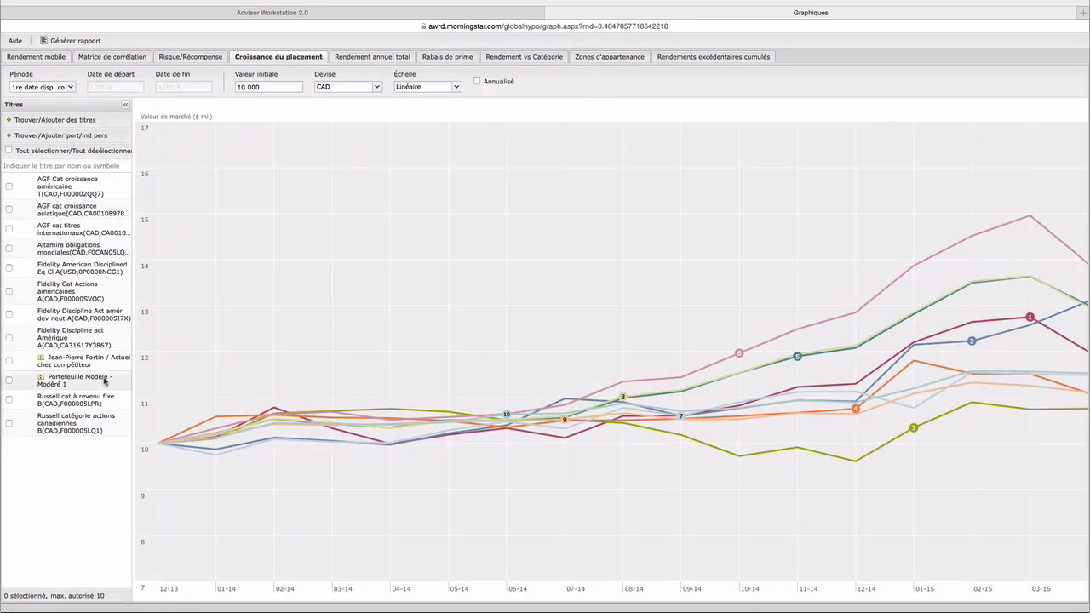
click(9, 361)
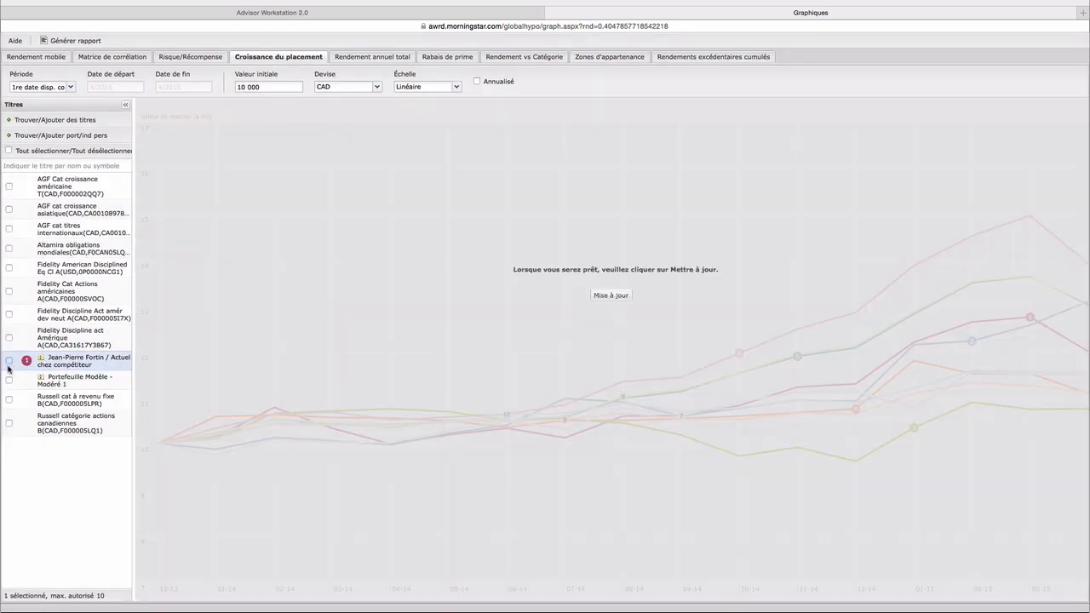
click(9, 381)
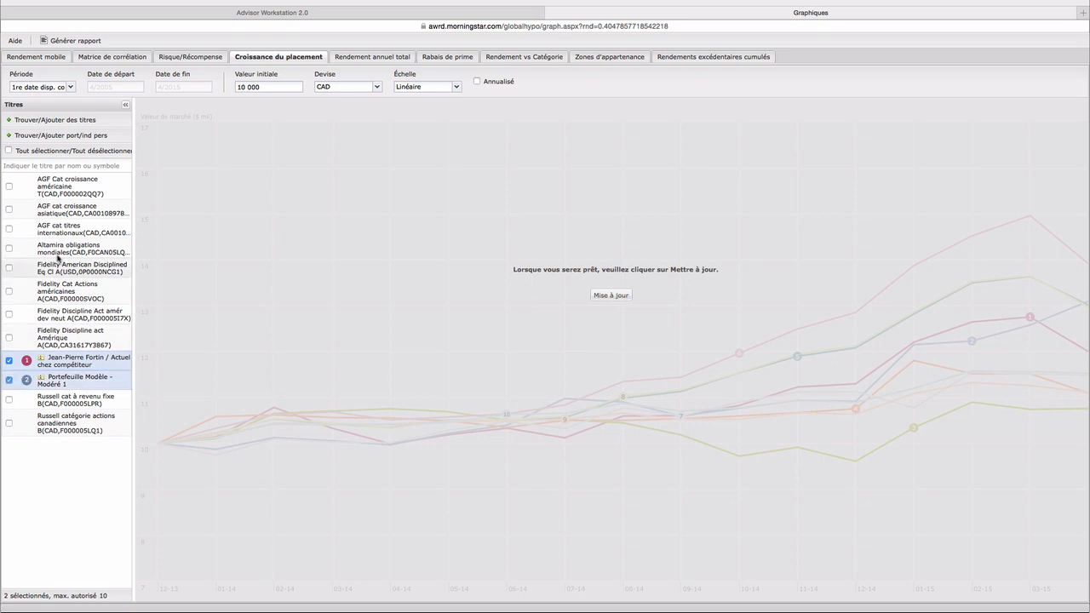
Set the growth chart's initial value to 125 000 and update the chart
click(276, 89)
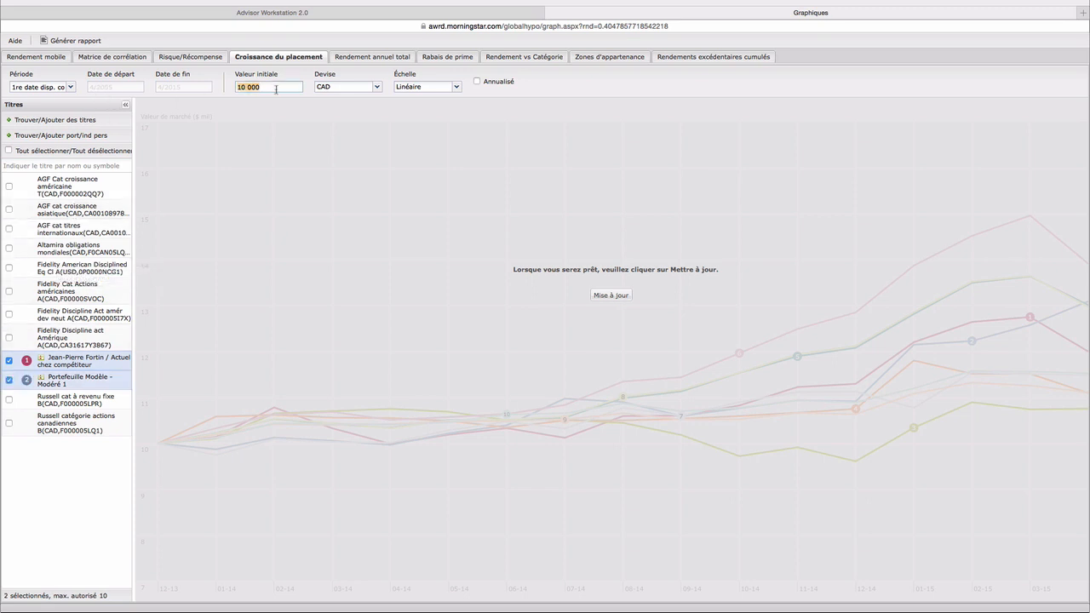
text(12500)
click(605, 297)
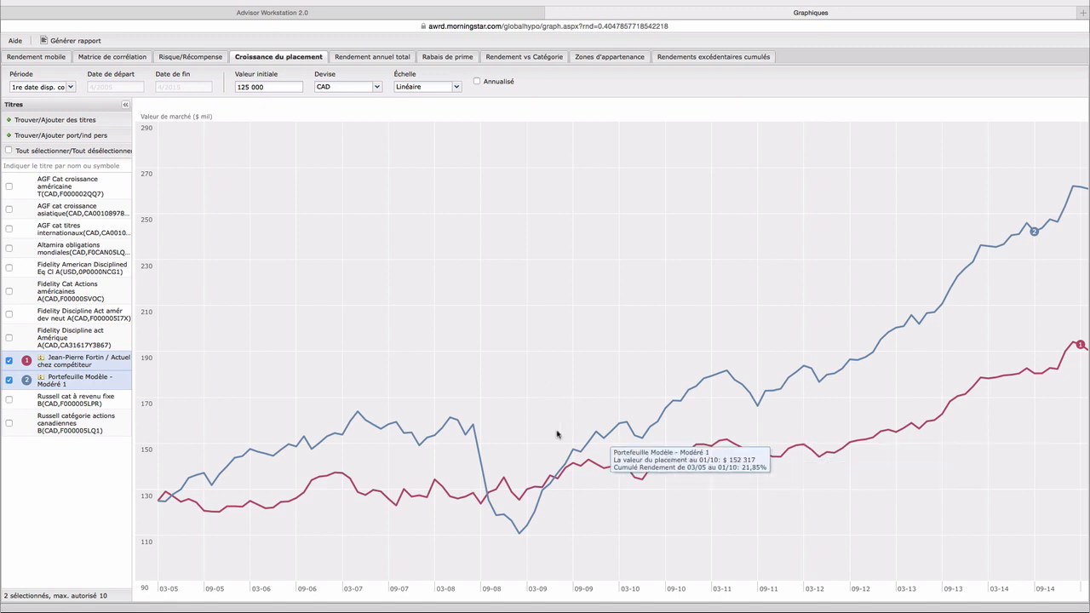
Generate the Croissance du placement report and examine the end-of-period amounts of both portfolios
click(60, 41)
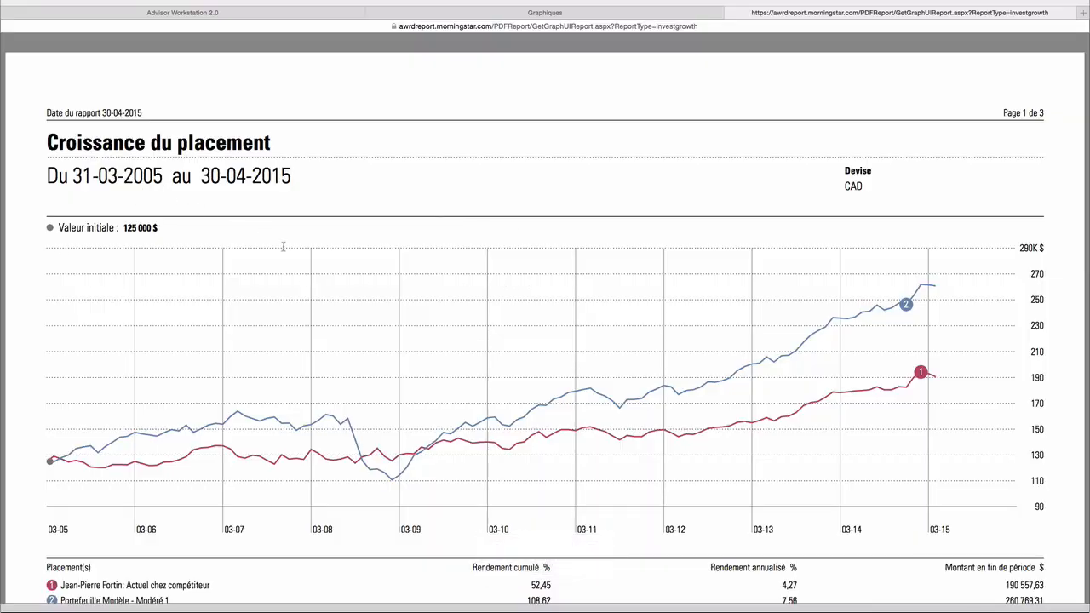
scroll(284, 247, down, 3)
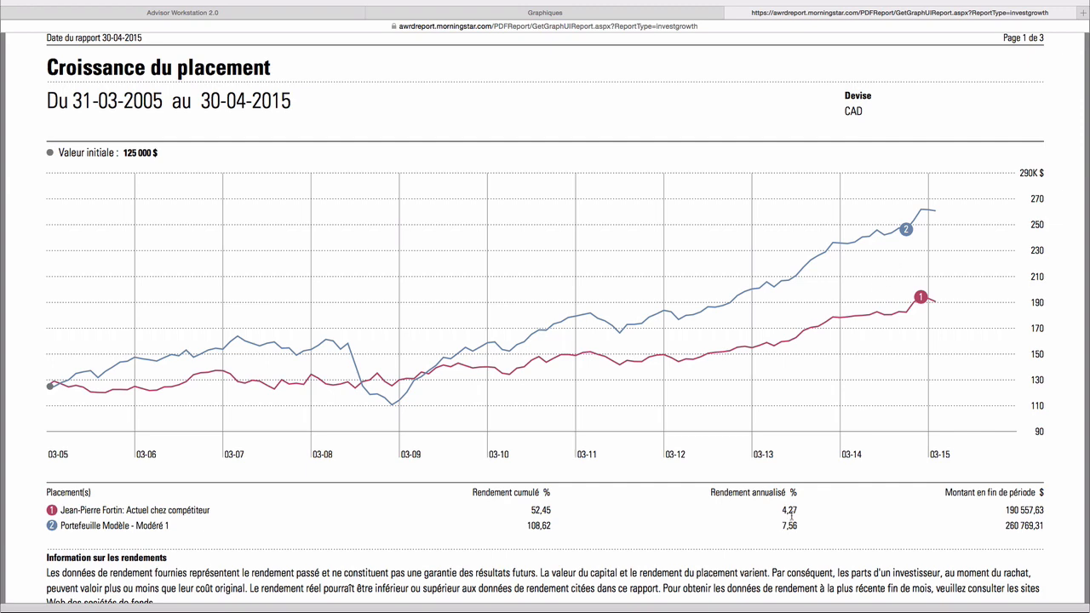
scroll(852, 519, down, 1)
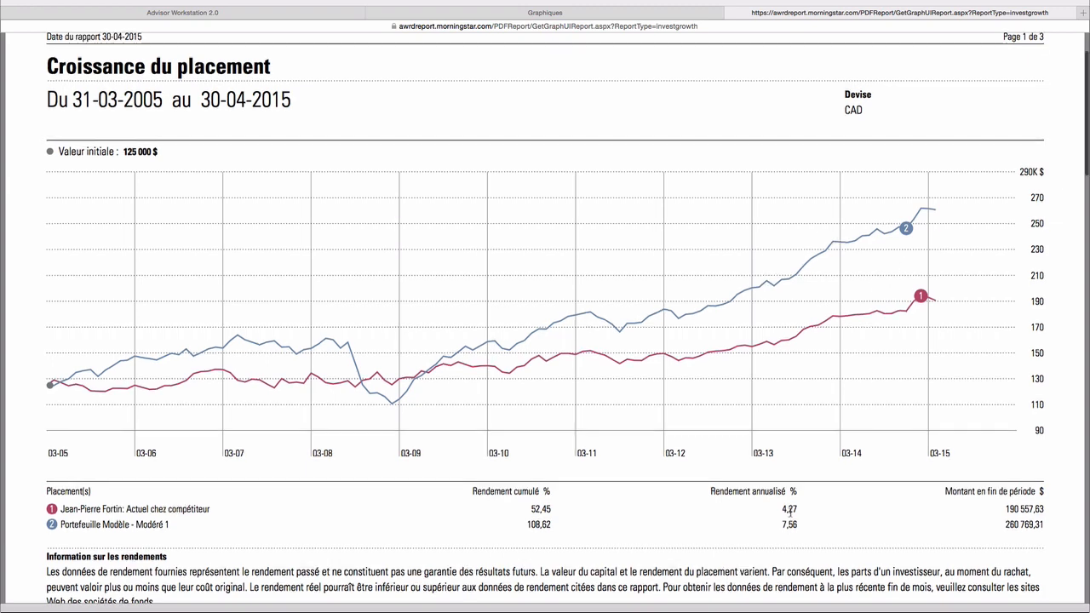
double_click(1012, 528)
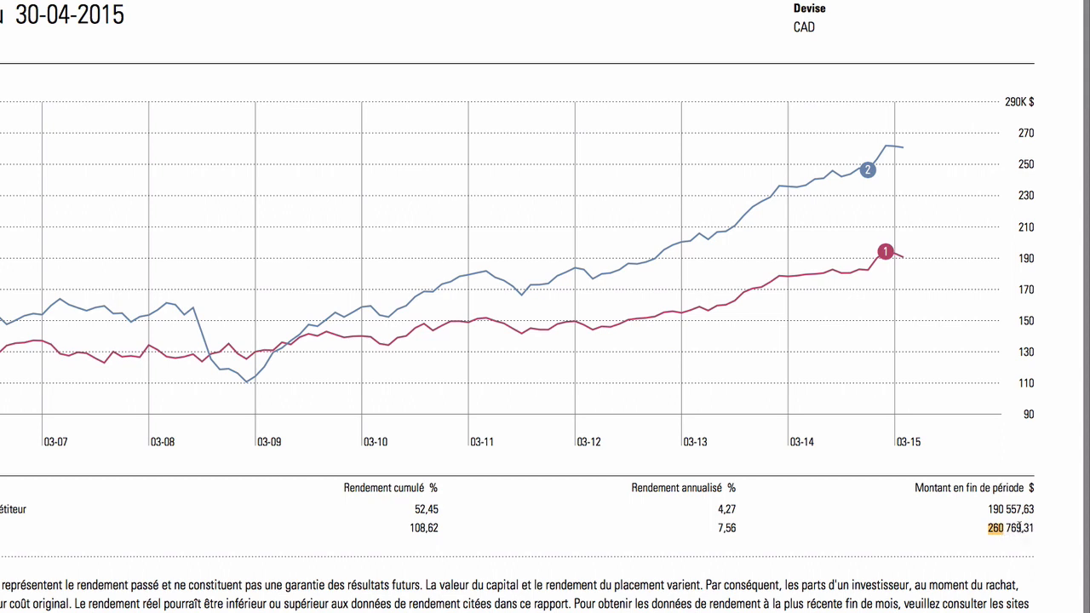
click(1016, 508)
drag(987, 508, 1007, 509)
scroll(756, 540, down, 3)
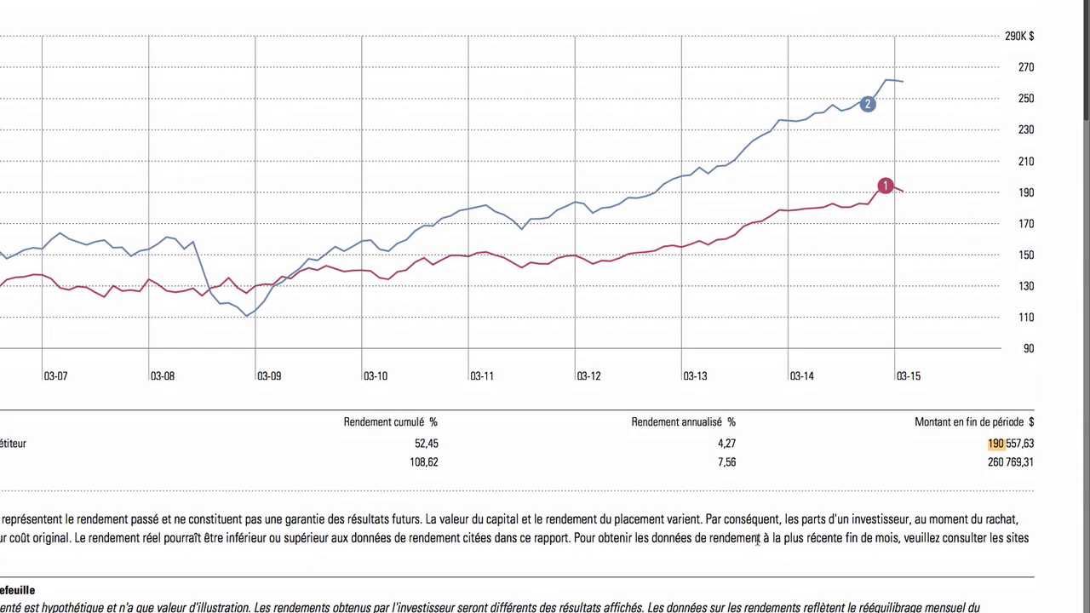
Review the returns table and performance disclosures in the Croissance du placement report and close it
scroll(756, 539, up, 3)
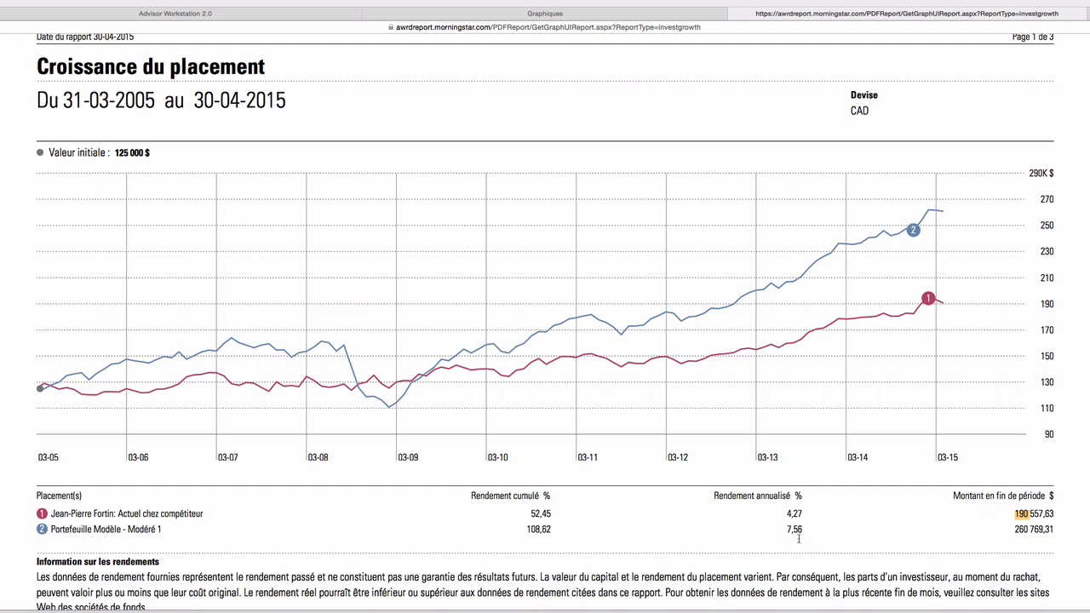
scroll(799, 538, down, 3)
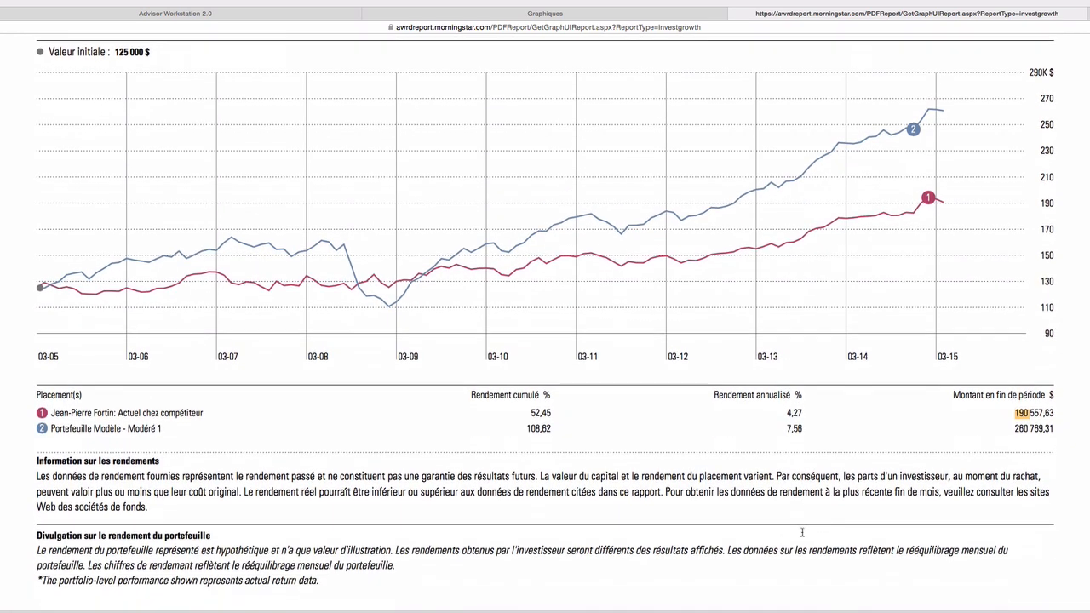
scroll(802, 534, up, 1)
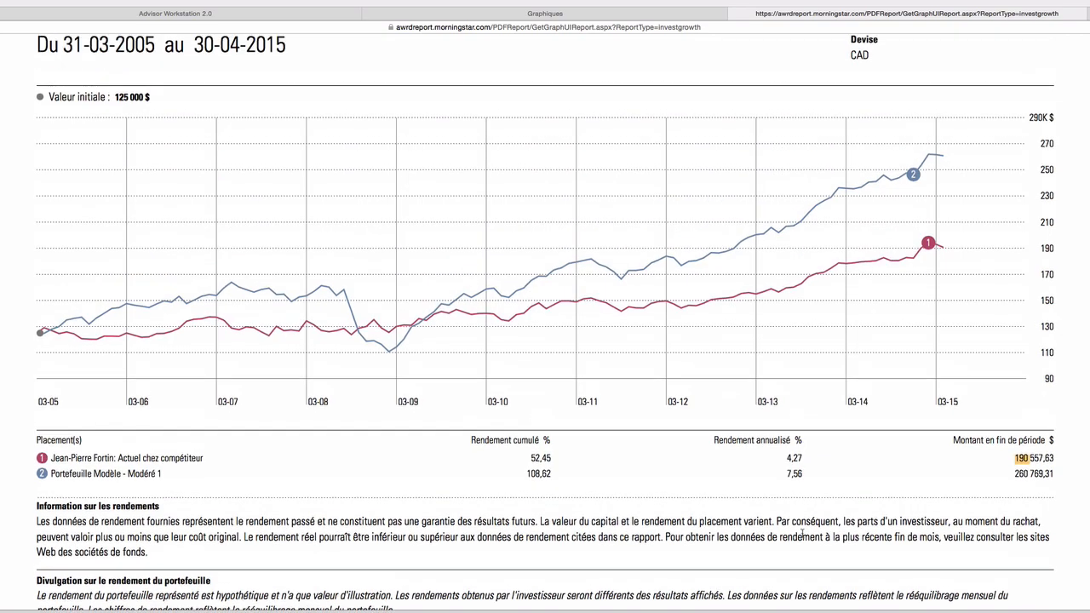
scroll(739, 75, up, 1)
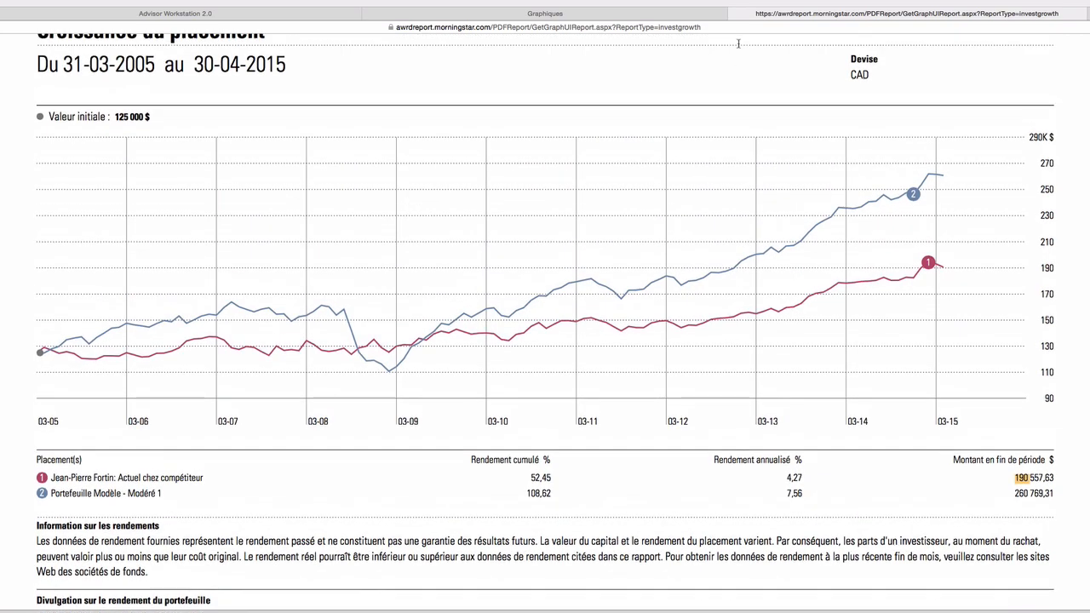
click(735, 14)
In the Rendement annuel total chart, keep only Altamira obligations mondiales and Russell cat à revenu fixe B selected and update the chart
click(561, 338)
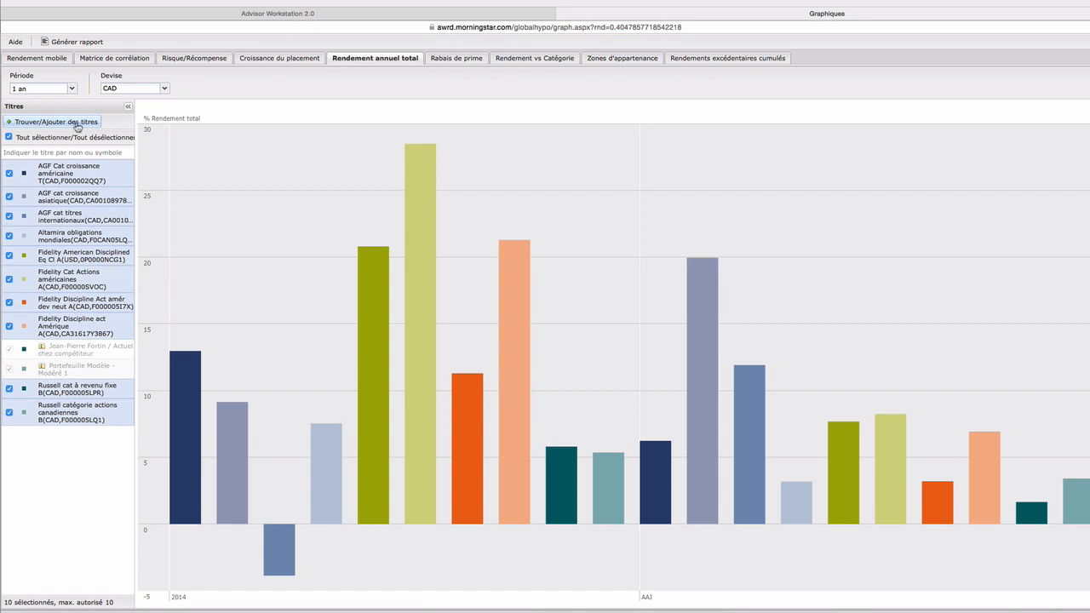
click(9, 175)
click(9, 196)
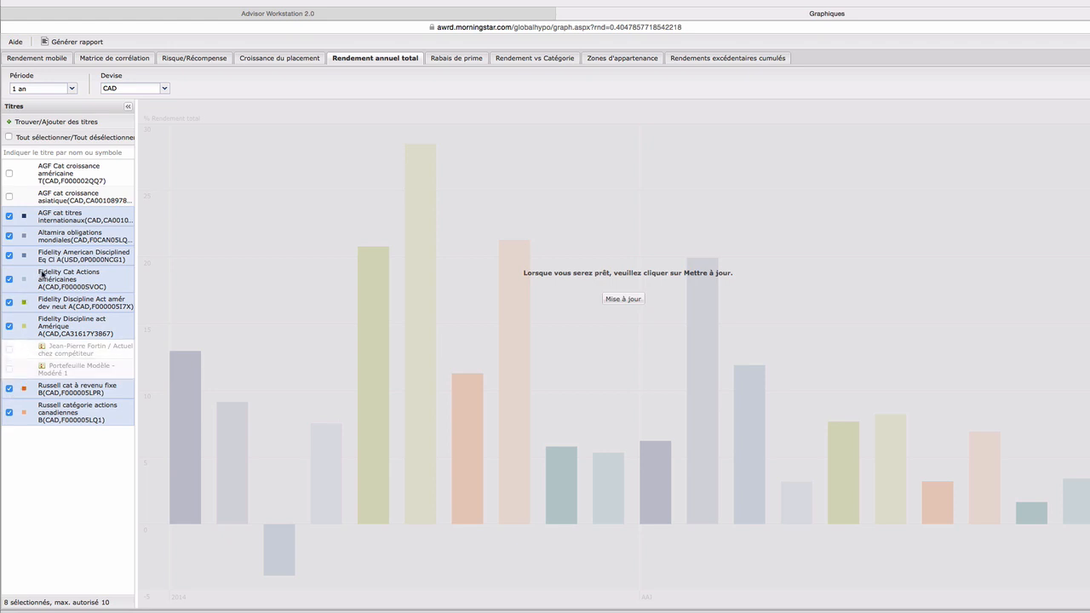
click(9, 218)
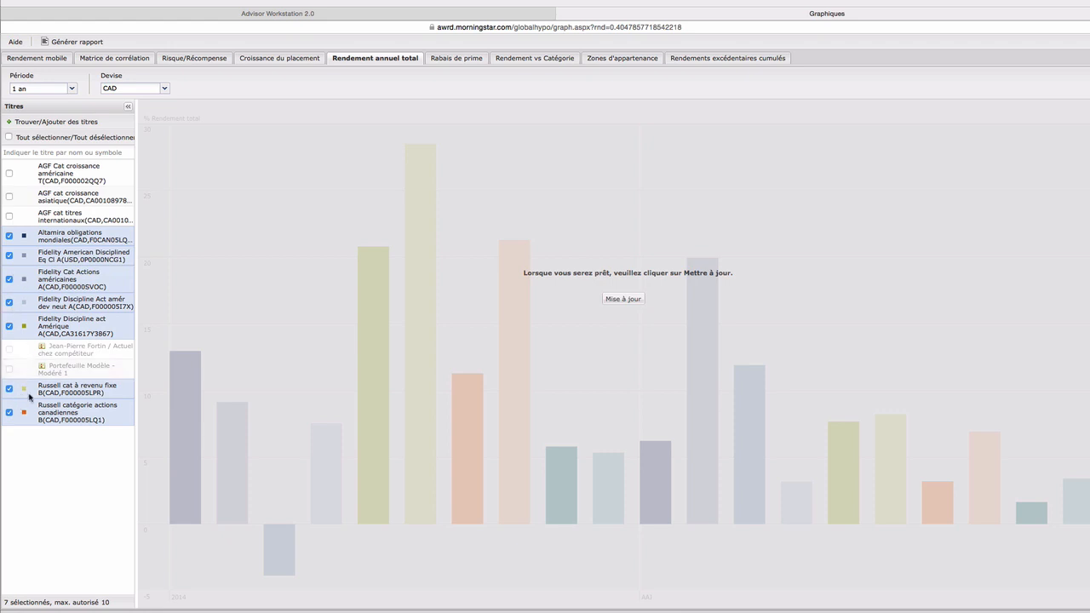
click(9, 412)
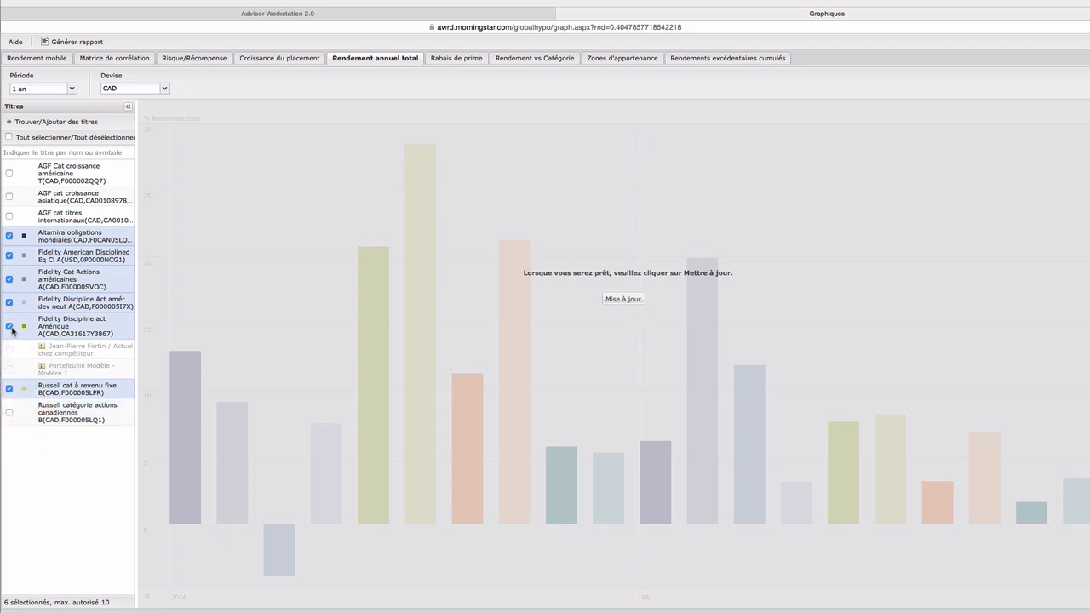
click(9, 326)
click(10, 303)
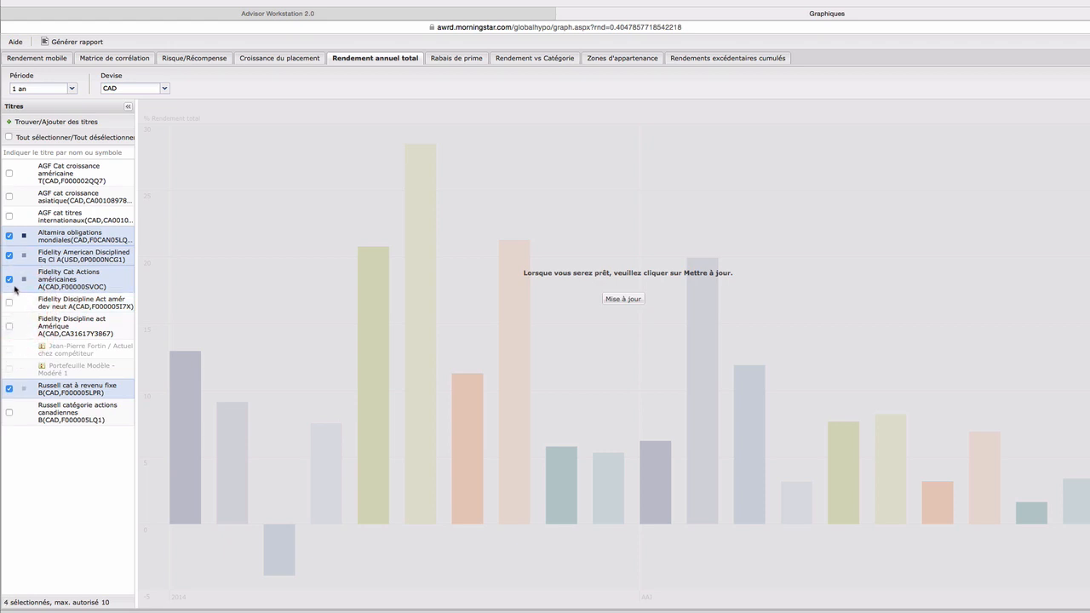
click(9, 281)
click(10, 255)
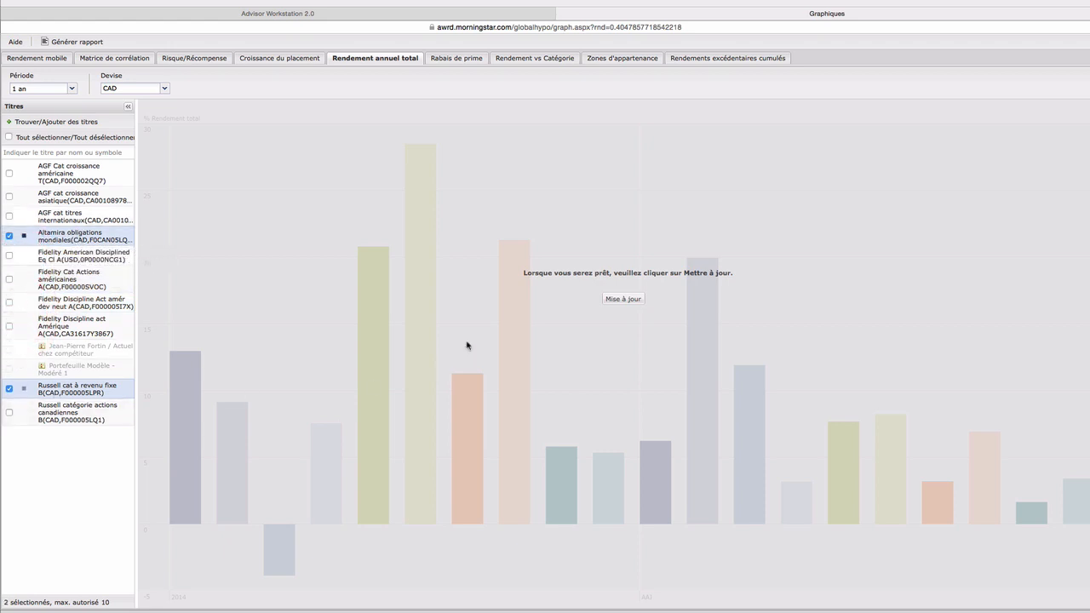
click(622, 301)
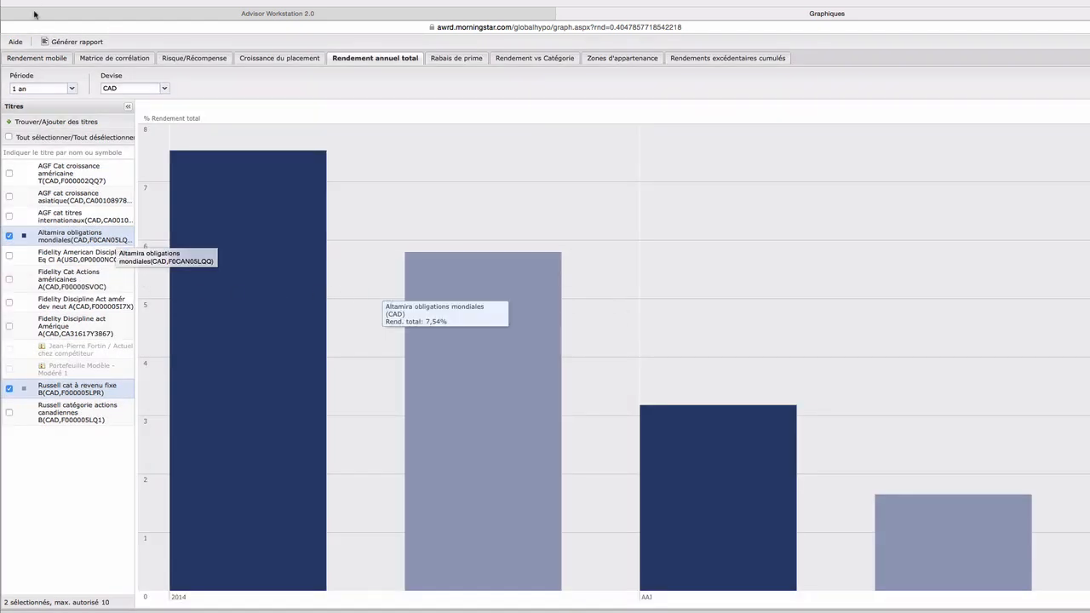
Set the annual total return chart's period to 5 ans and generate its report
click(70, 88)
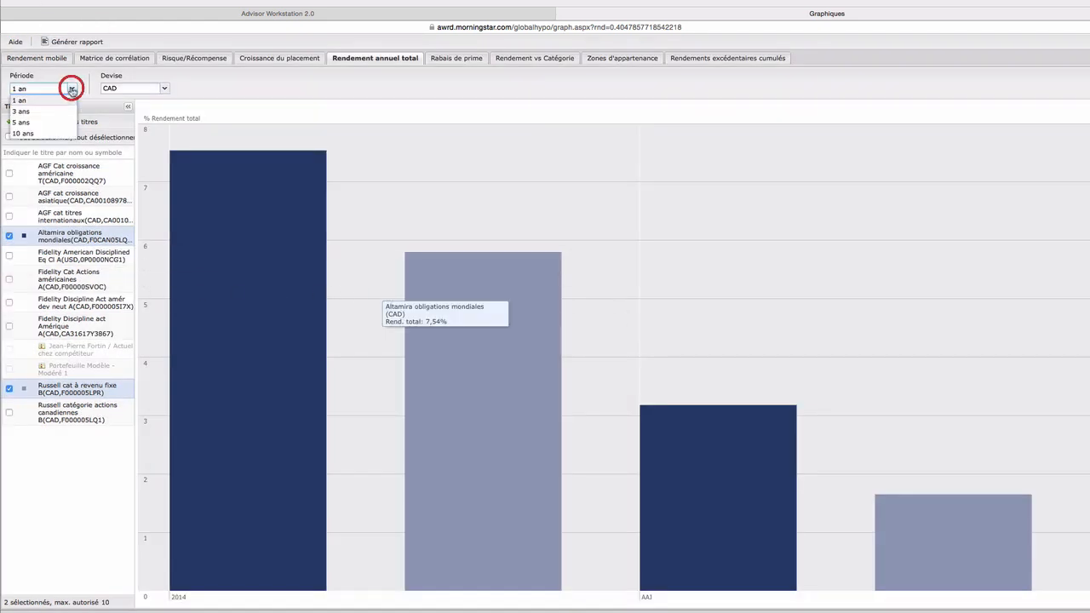
click(30, 119)
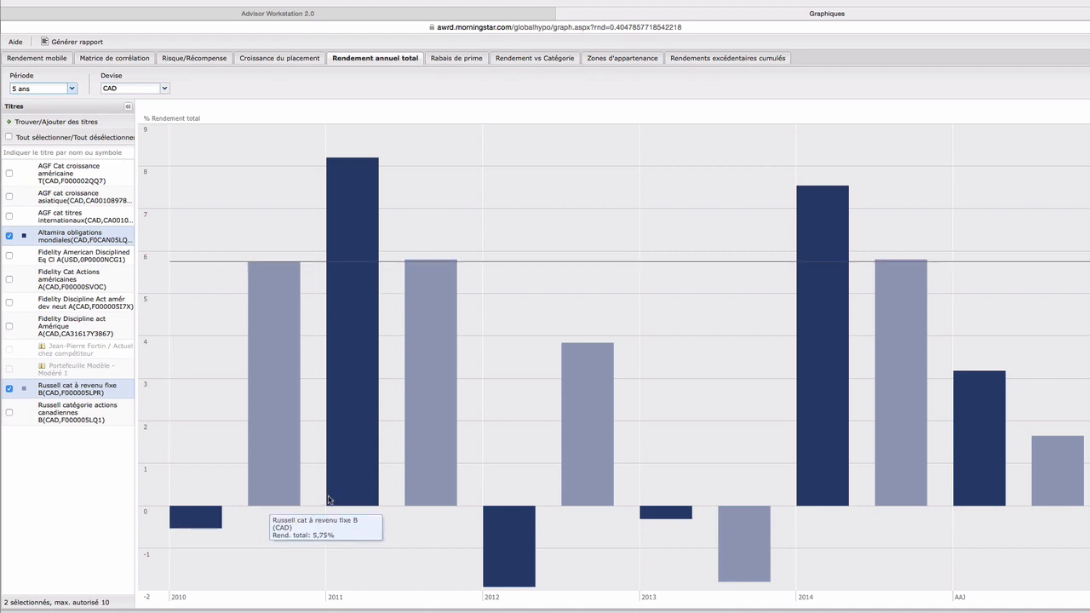
click(77, 41)
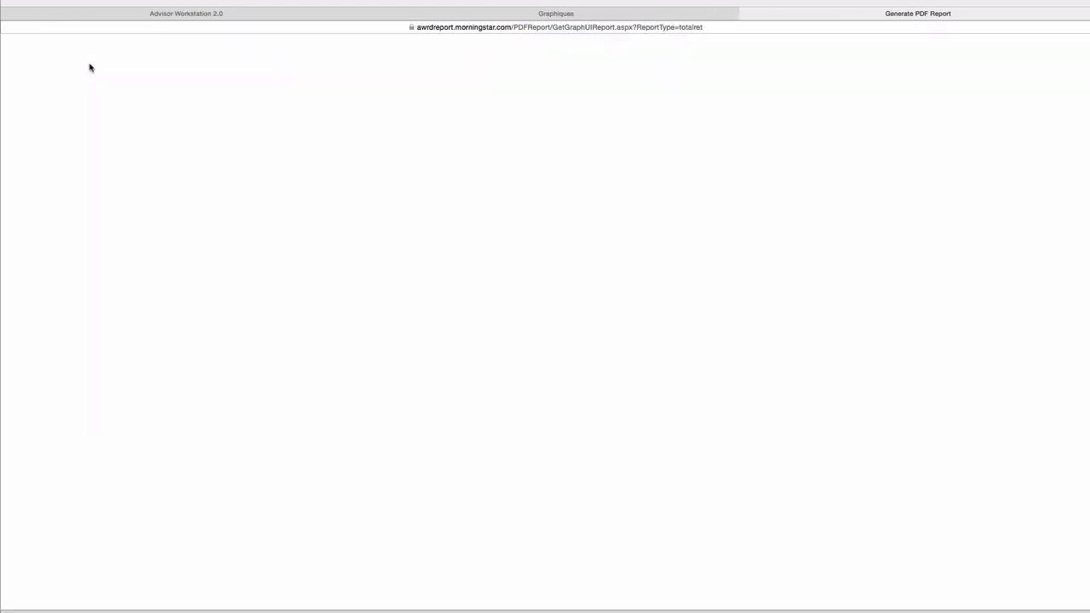
Review the bar chart, yearly returns table and return disclosures in the Rendement total report and close it
scroll(315, 287, down, 3)
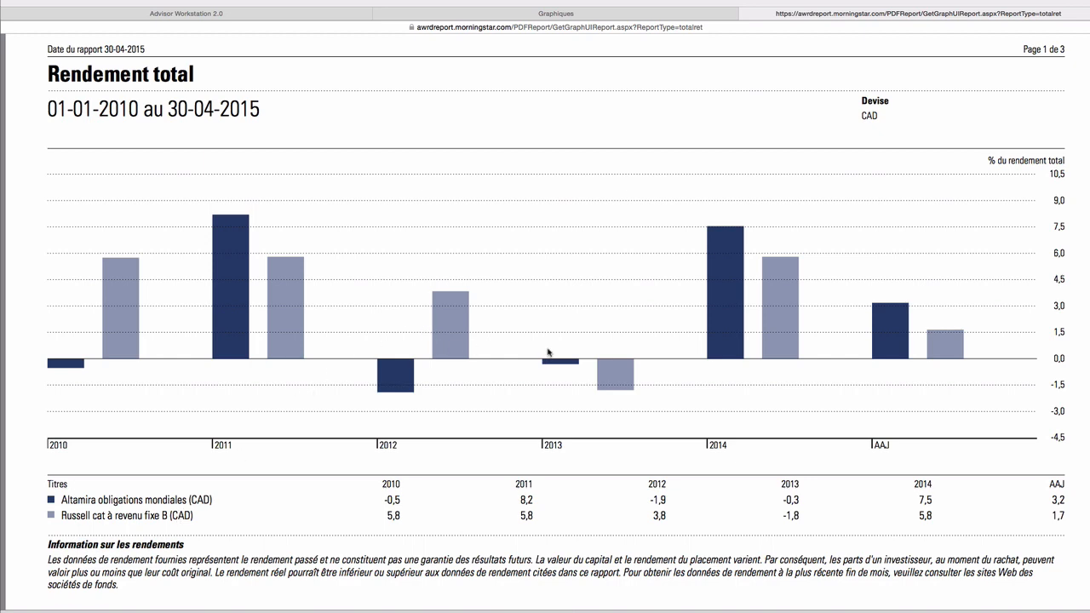
scroll(546, 356, down, 3)
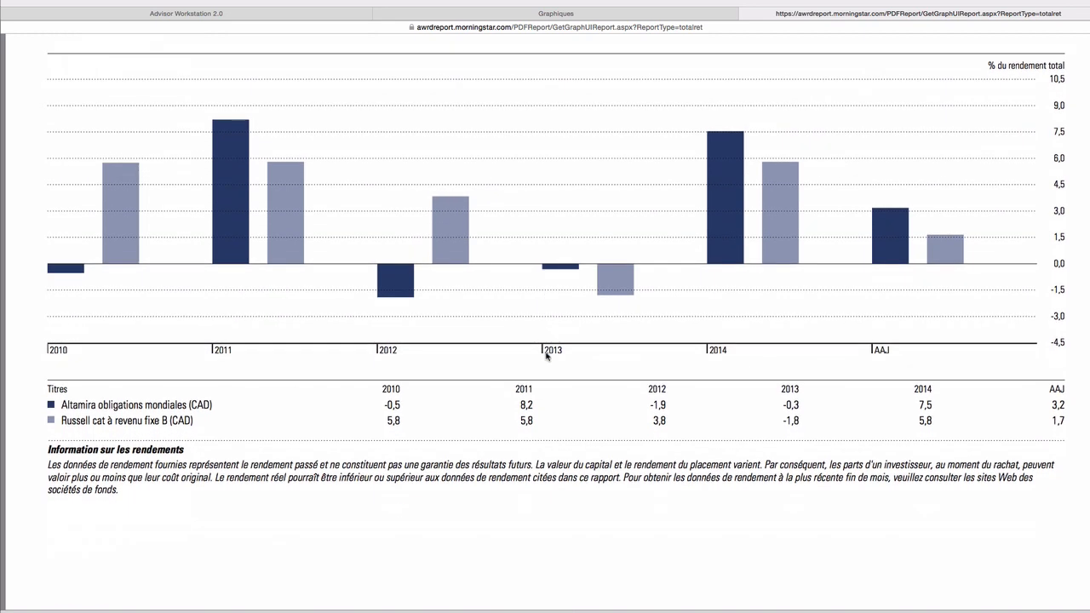
scroll(546, 357, up, 5)
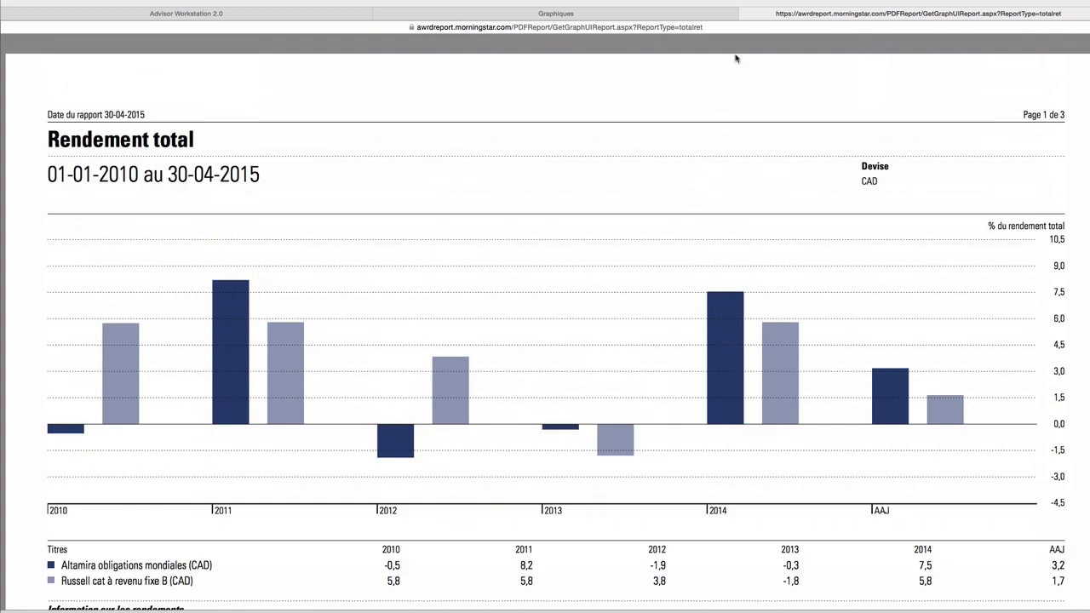
click(746, 14)
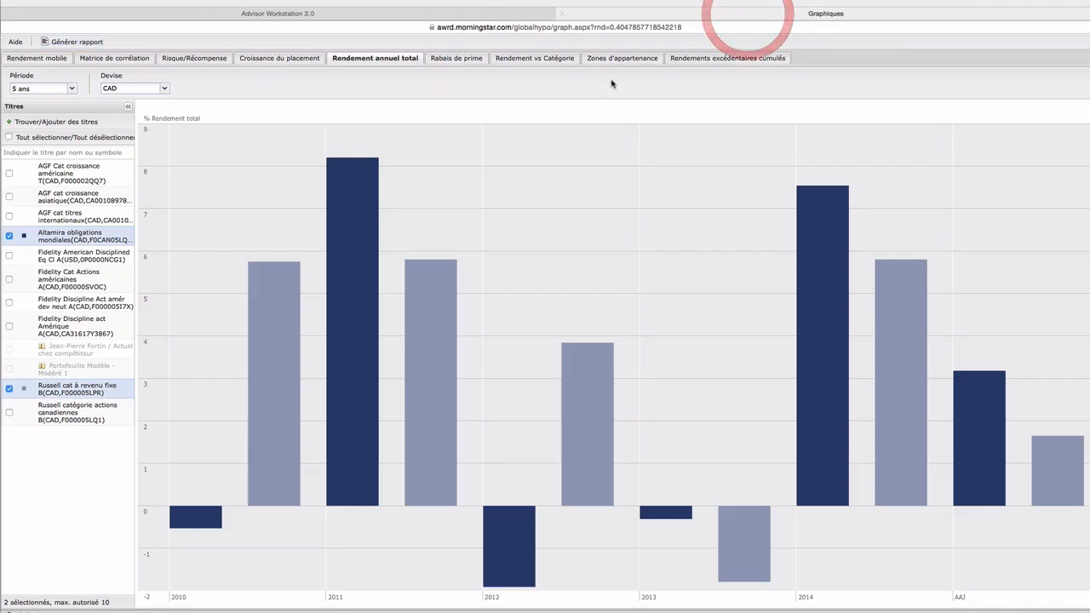
Try the Rabais de prime chart, dismiss its notice and open the Rendement vs Catégorie chart for AGF Cat croissance américaine T
click(458, 60)
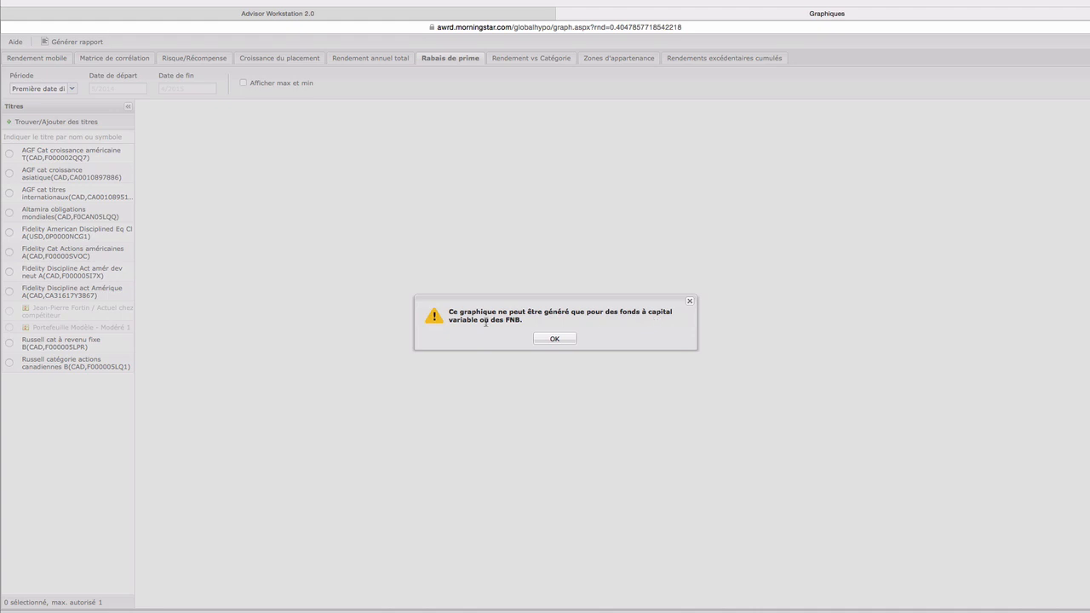
click(557, 340)
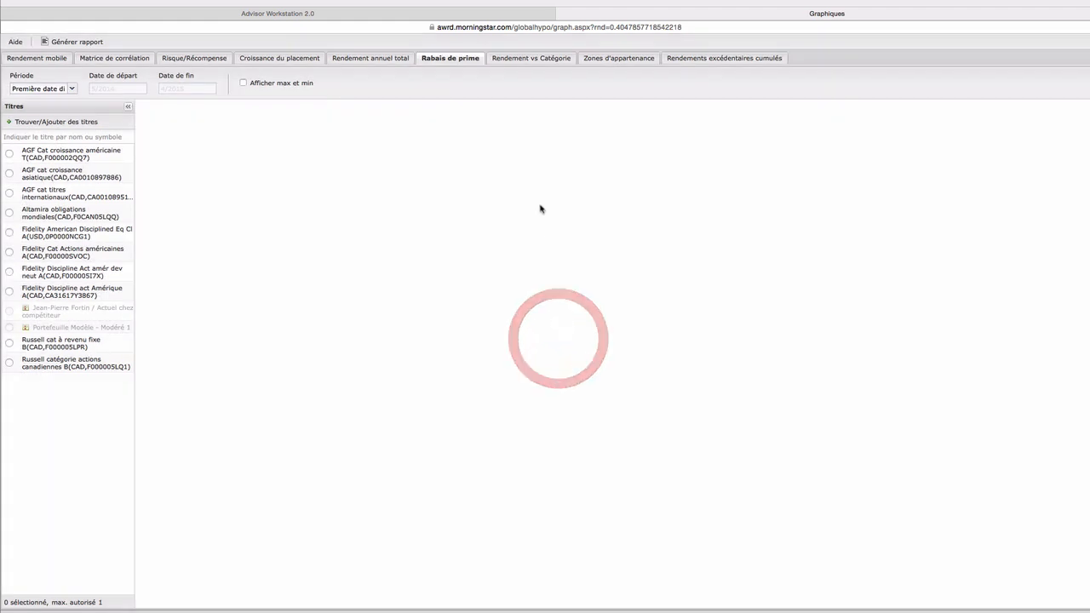
click(523, 58)
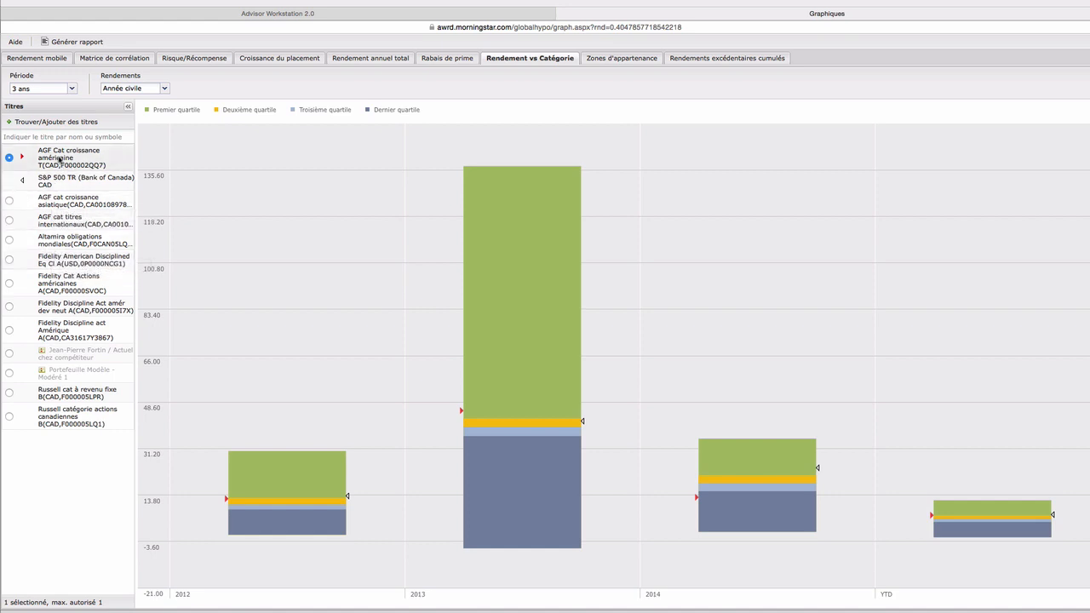
Generate the category comparison report for AGF Cat croissance américaine T, review its quartiles, percentile ranks and annualized returns, and close it
click(73, 43)
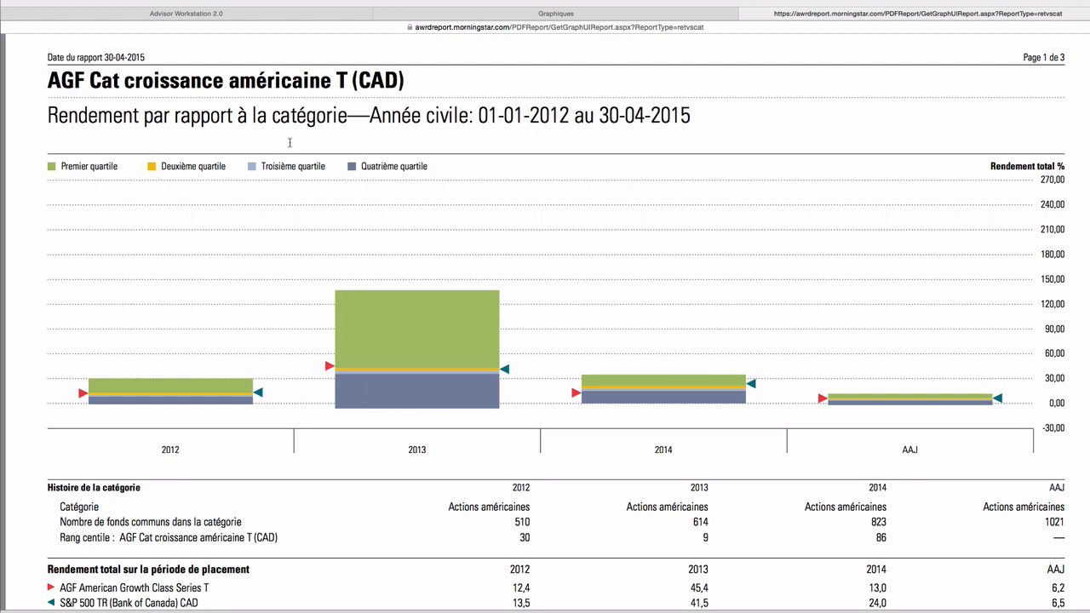
scroll(394, 233, down, 2)
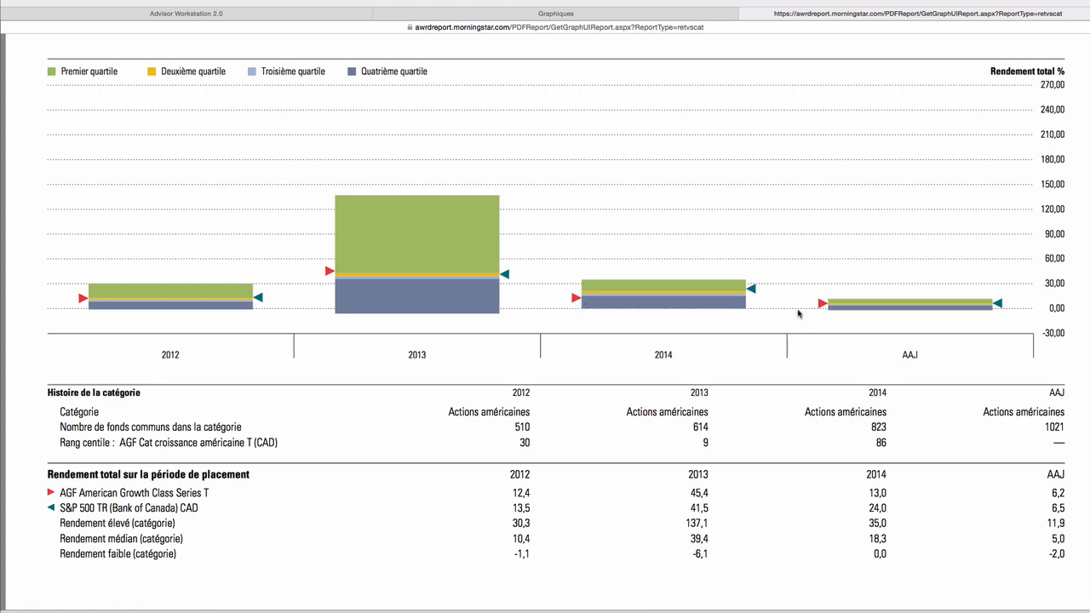
scroll(166, 367, down, 2)
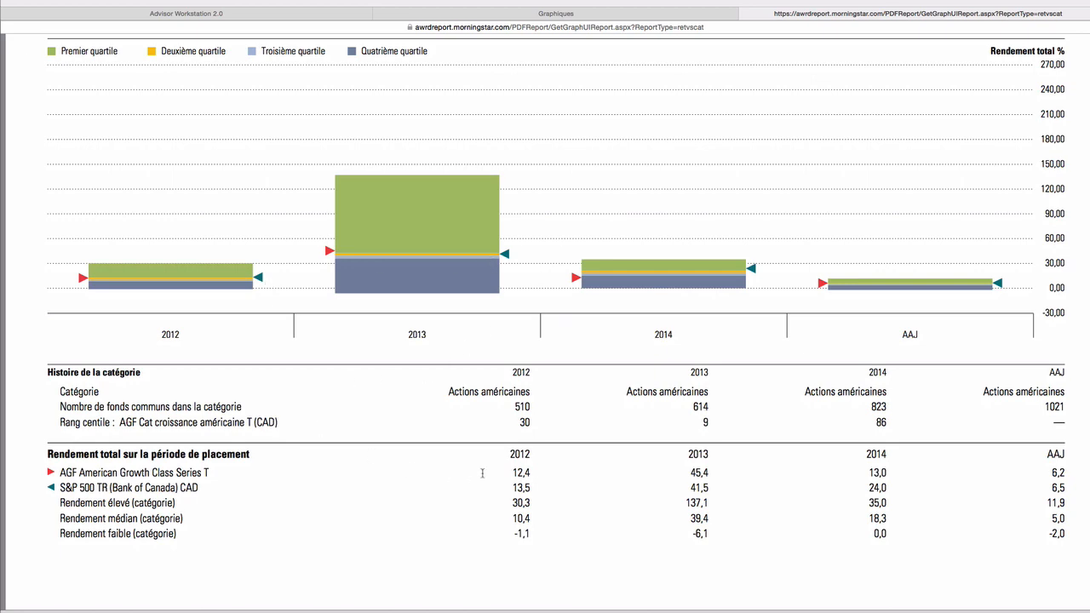
scroll(482, 473, down, 5)
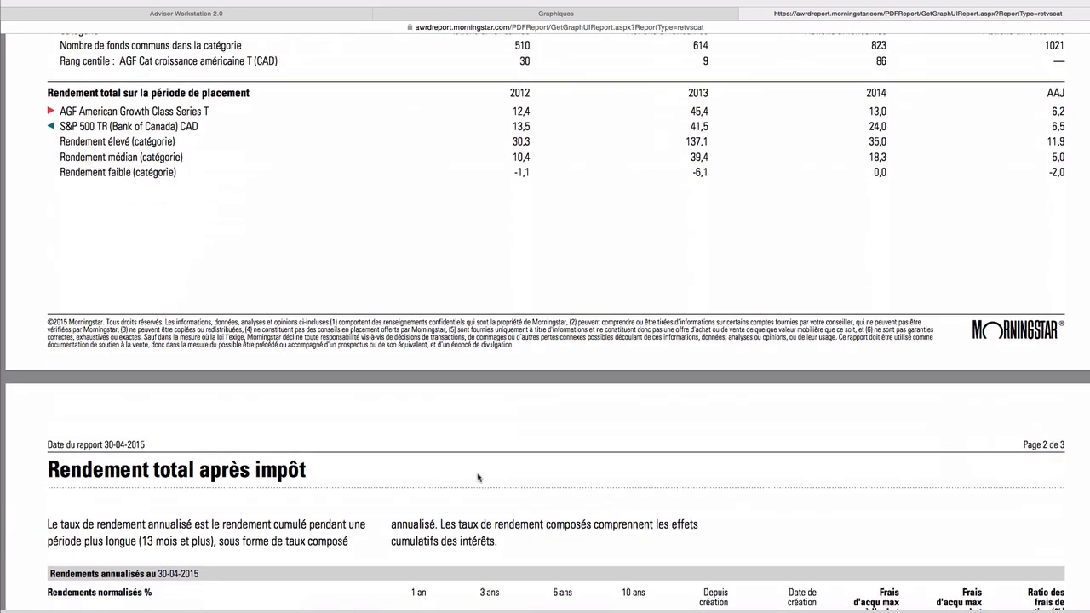
scroll(478, 478, down, 5)
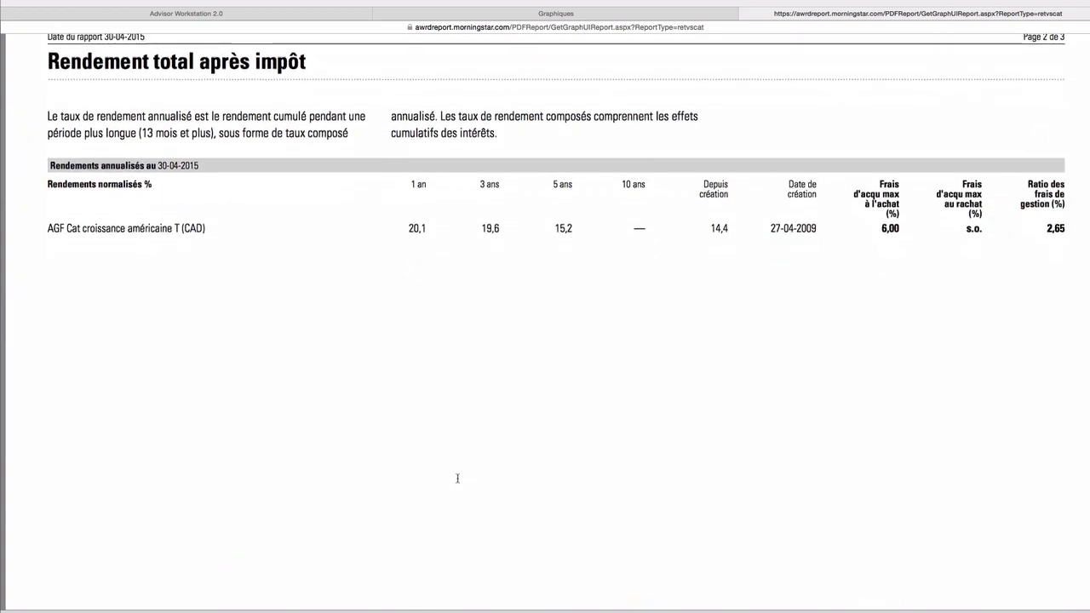
scroll(457, 478, down, 2)
key(super+w)
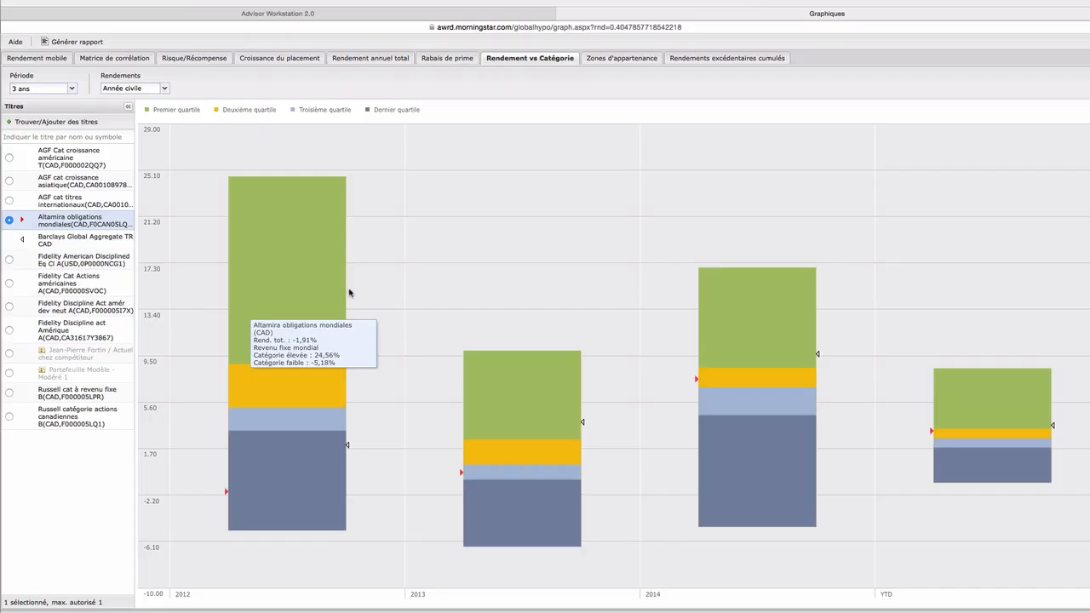
Generate the category comparison report for Altamira obligations mondiales, review its quartile chart and tables, and close it
click(76, 42)
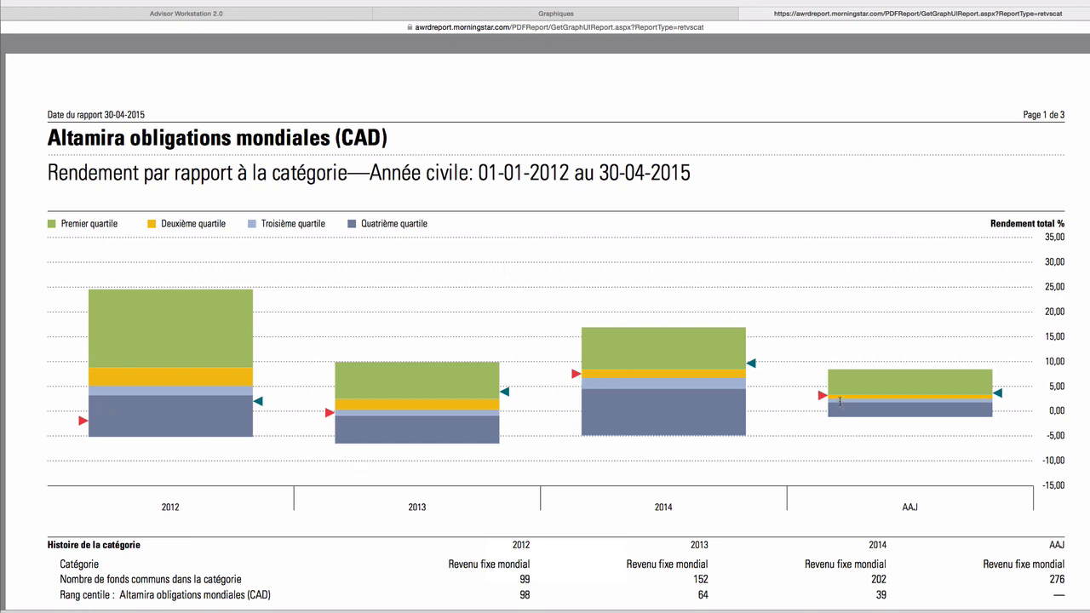
scroll(697, 383, down, 5)
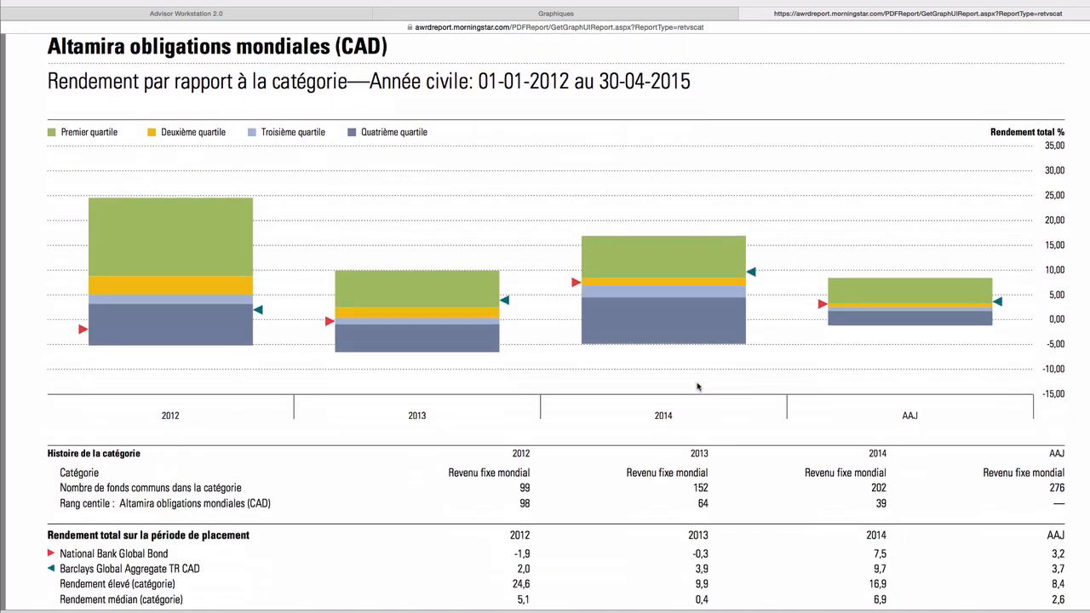
click(746, 12)
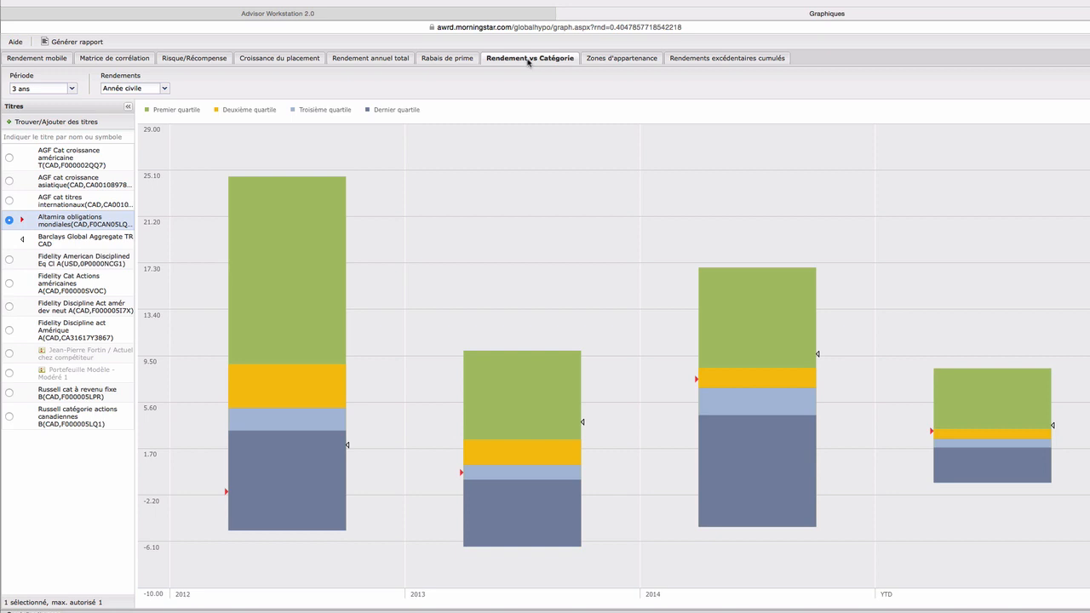
Open the Zones d'appartenance chart and identify which funds the numbered centroids represent in the style grid
click(617, 61)
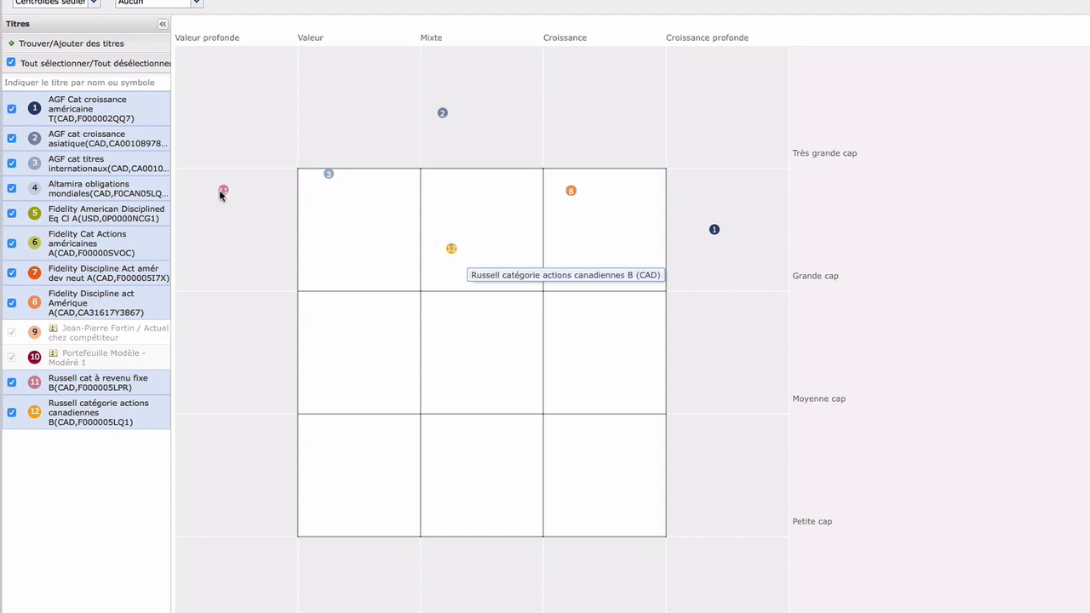
mouse_move(230, 196)
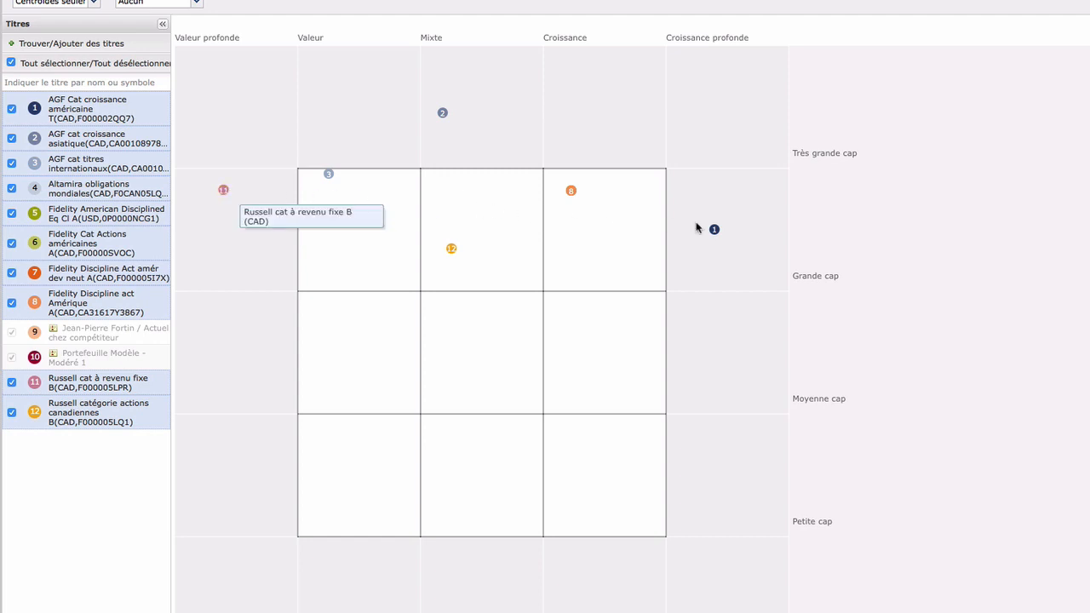
mouse_move(737, 234)
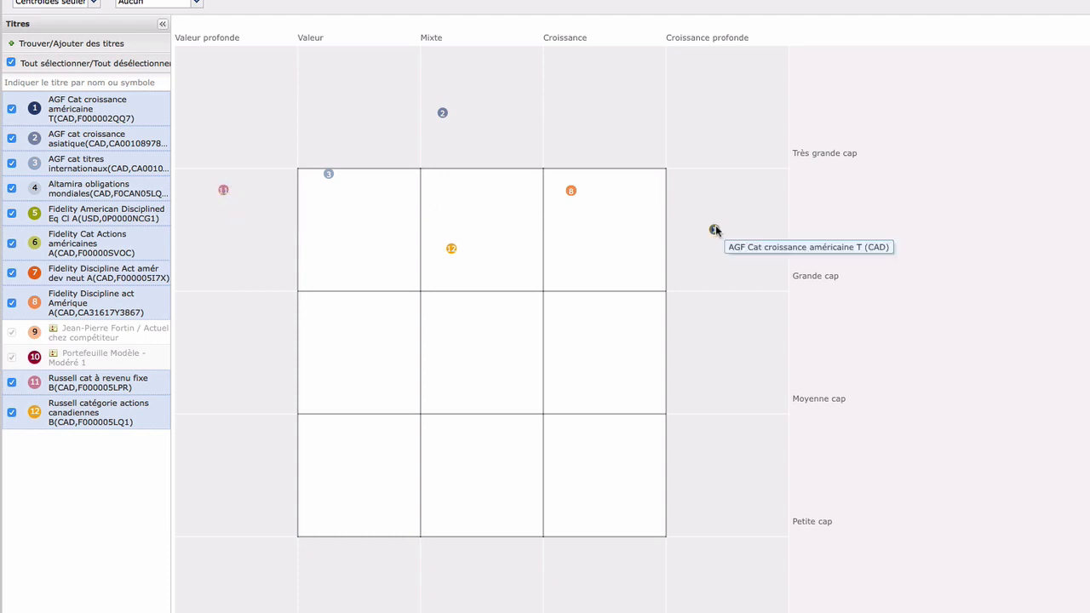
mouse_move(450, 252)
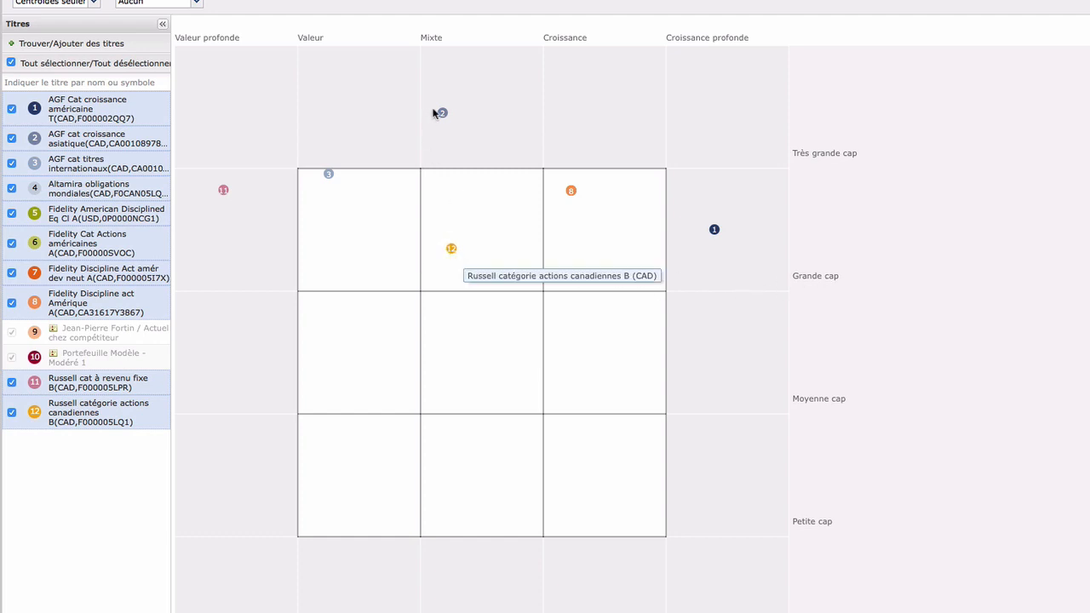
mouse_move(433, 113)
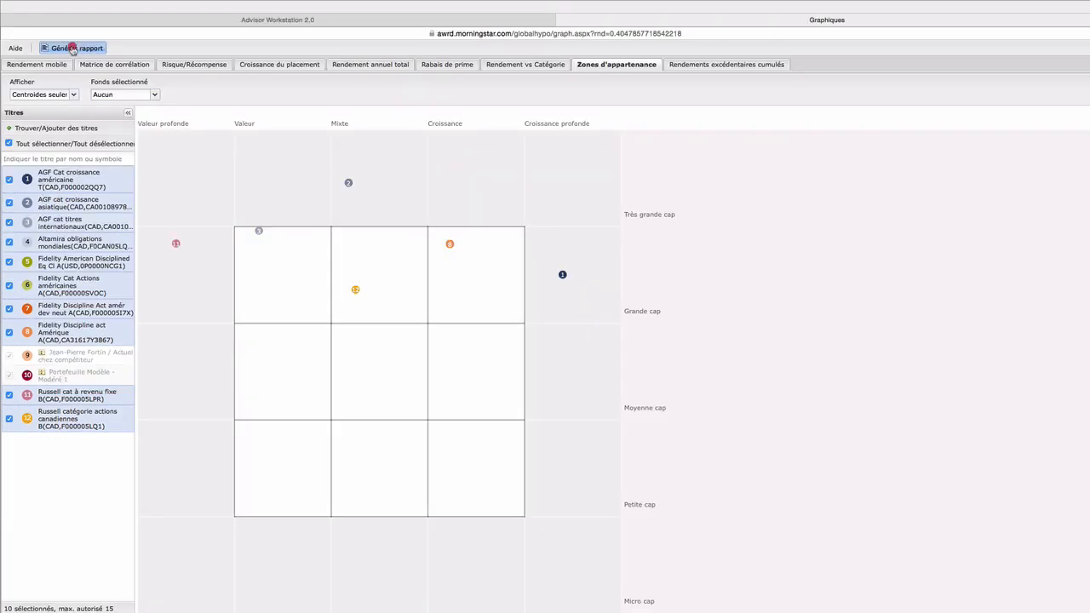
Generate the Zone(s) d'appartenance report, review its ownership zones and each fund's equity style and top three sectors, and close it
click(73, 46)
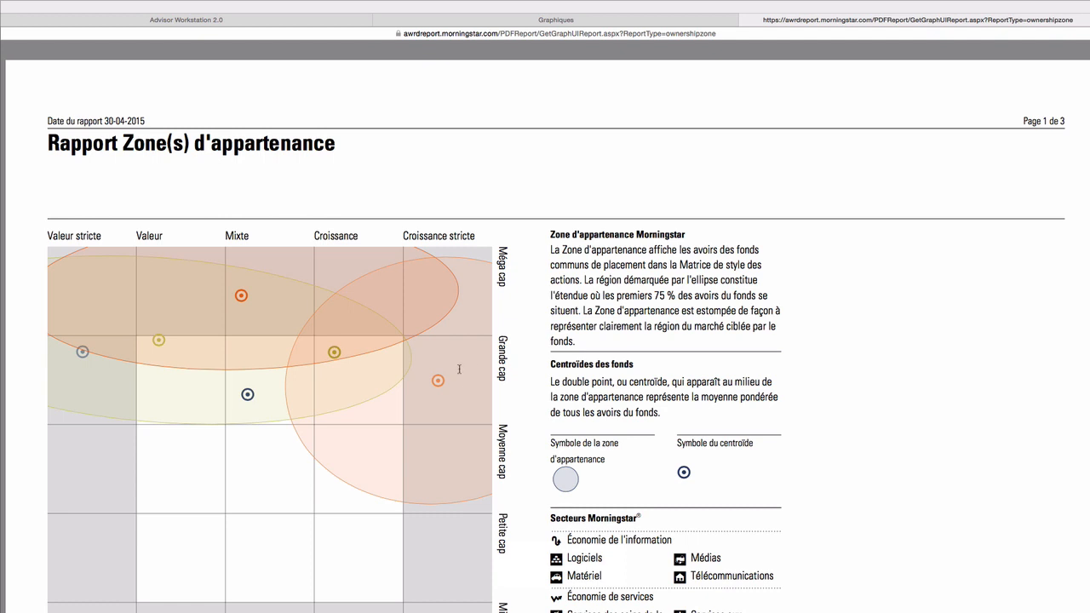
scroll(570, 387, down, 2)
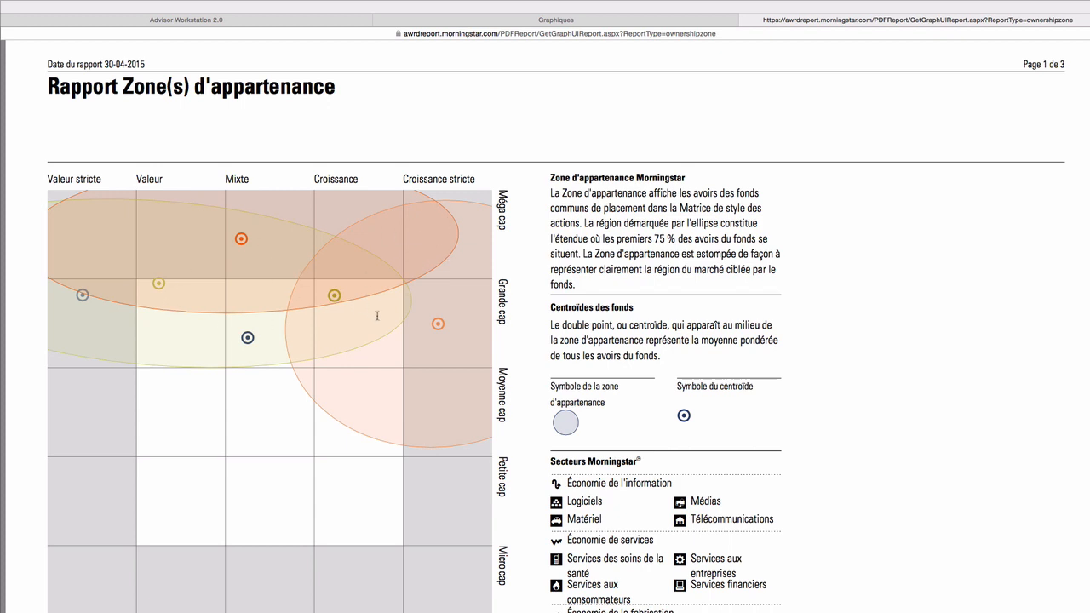
scroll(323, 334, down, 2)
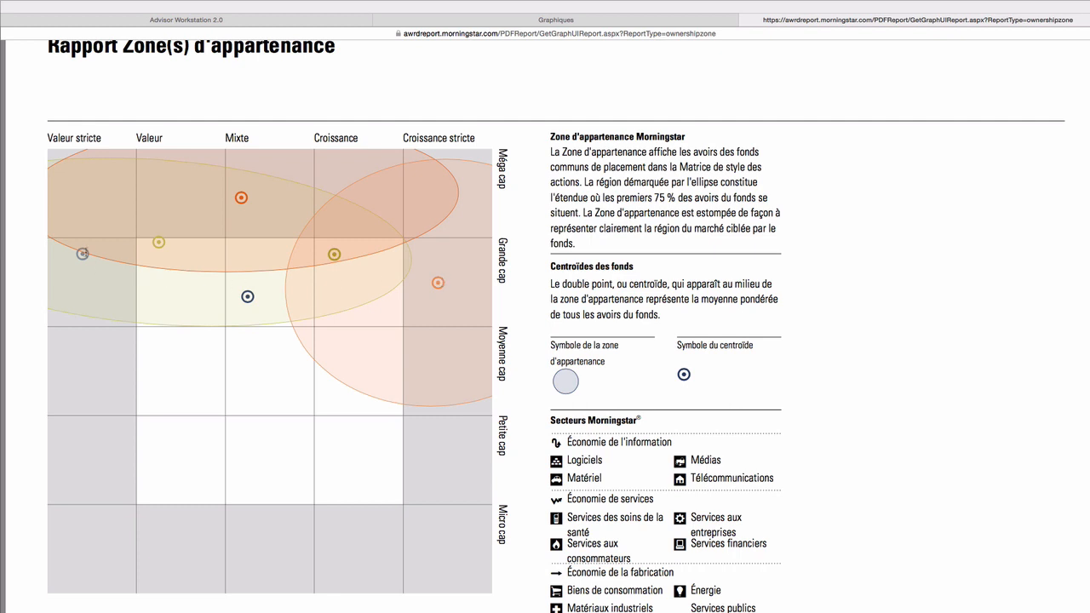
scroll(467, 291, down, 3)
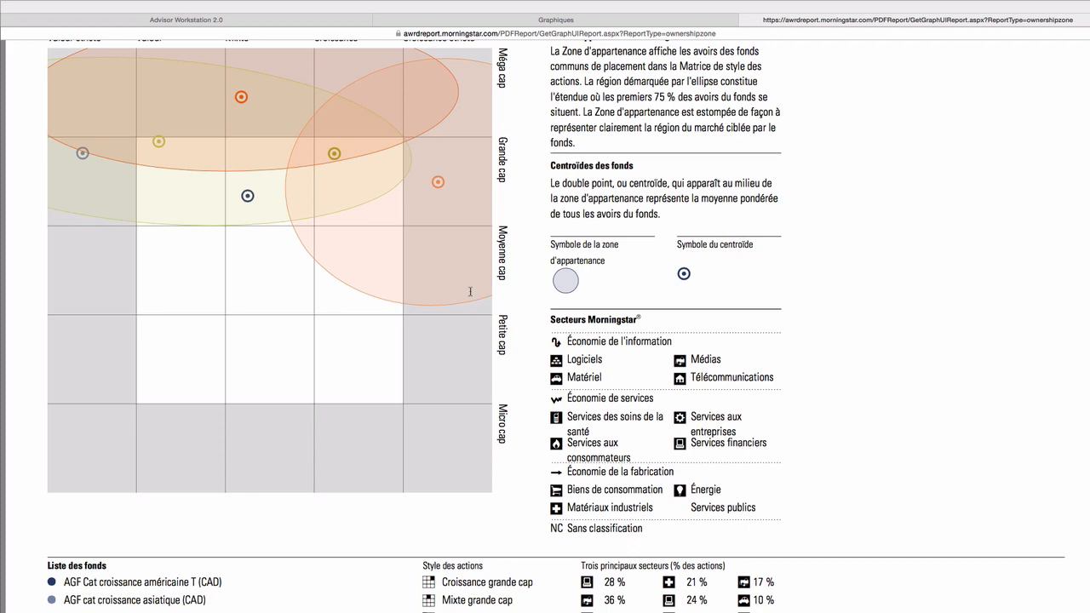
scroll(470, 291, down, 5)
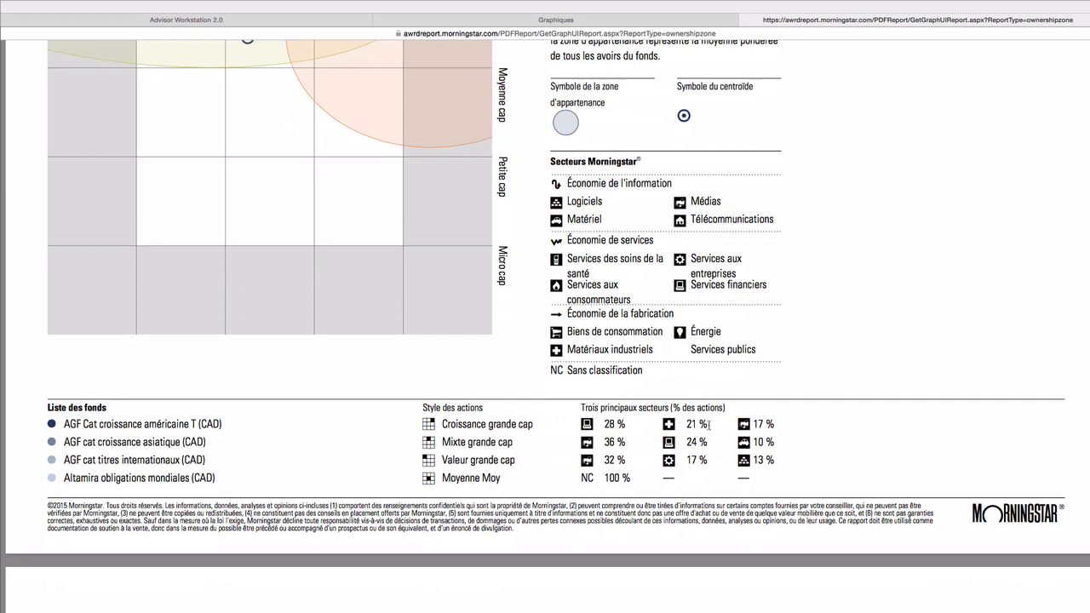
scroll(686, 467, down, 8)
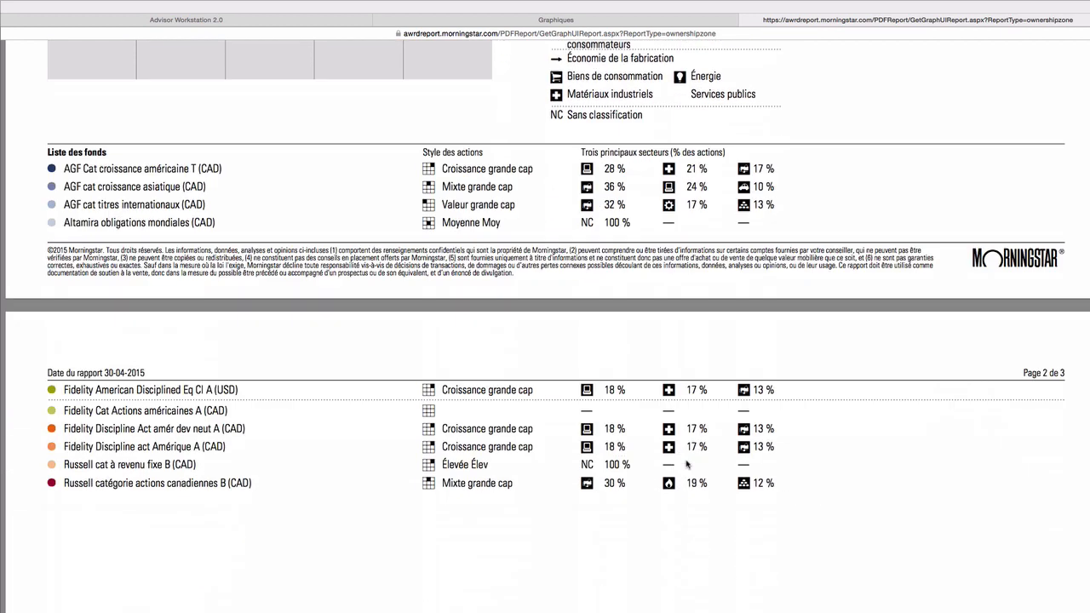
scroll(686, 463, down, 2)
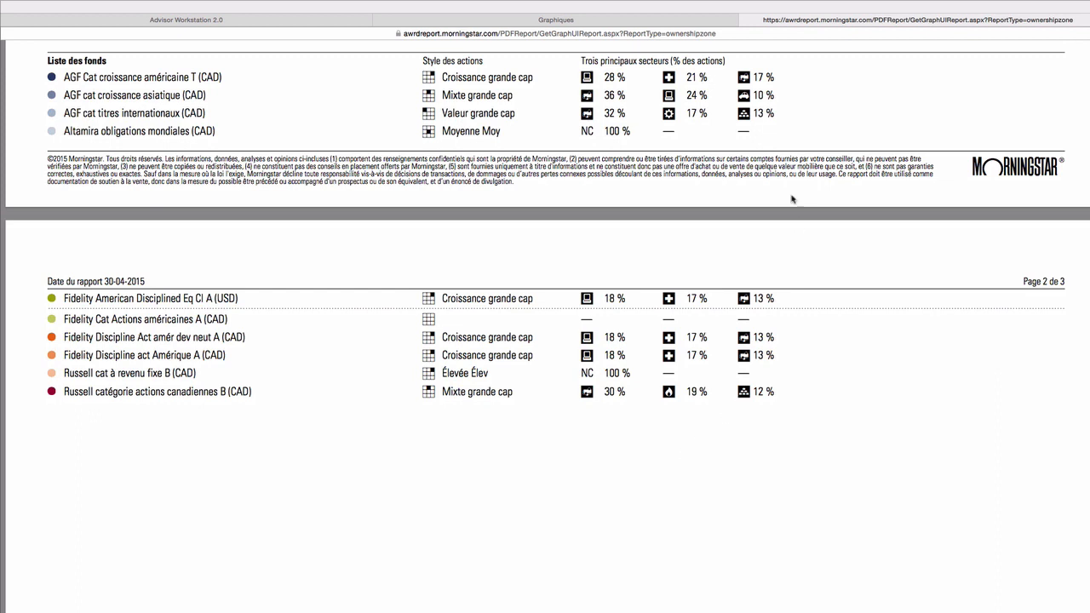
click(747, 19)
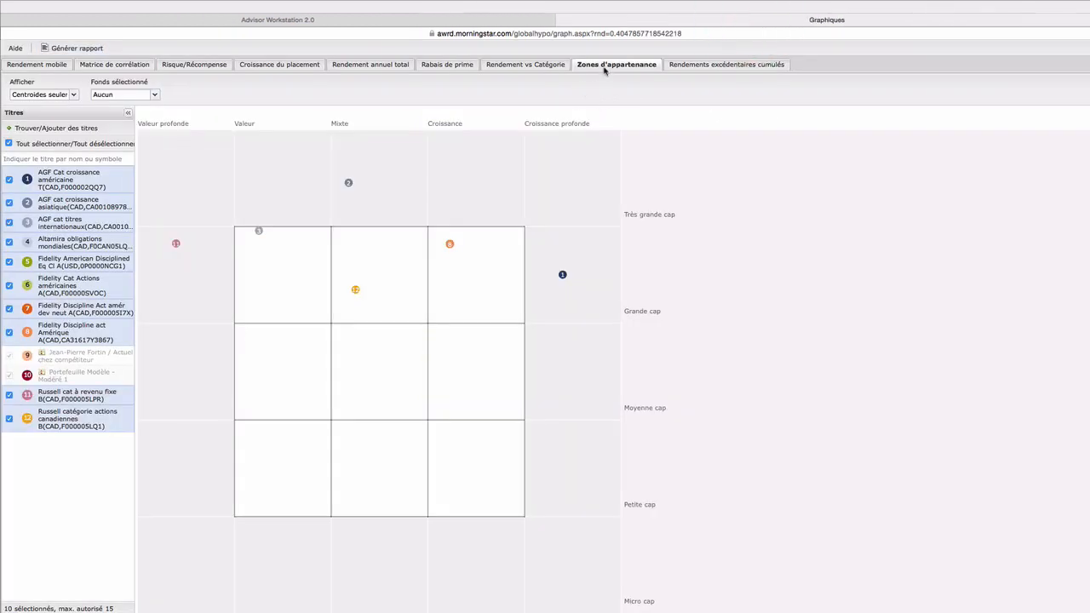
Open the Rendements excédentaires cumulés chart and set its benchmark index to S&P 500 RT Banque du Canada CAD
click(716, 66)
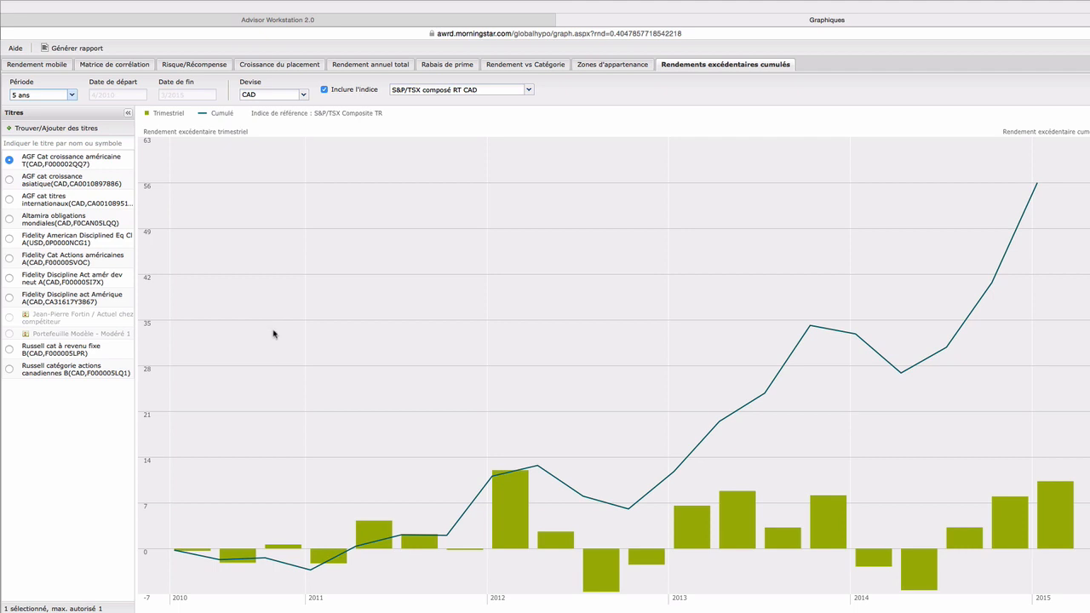
click(527, 92)
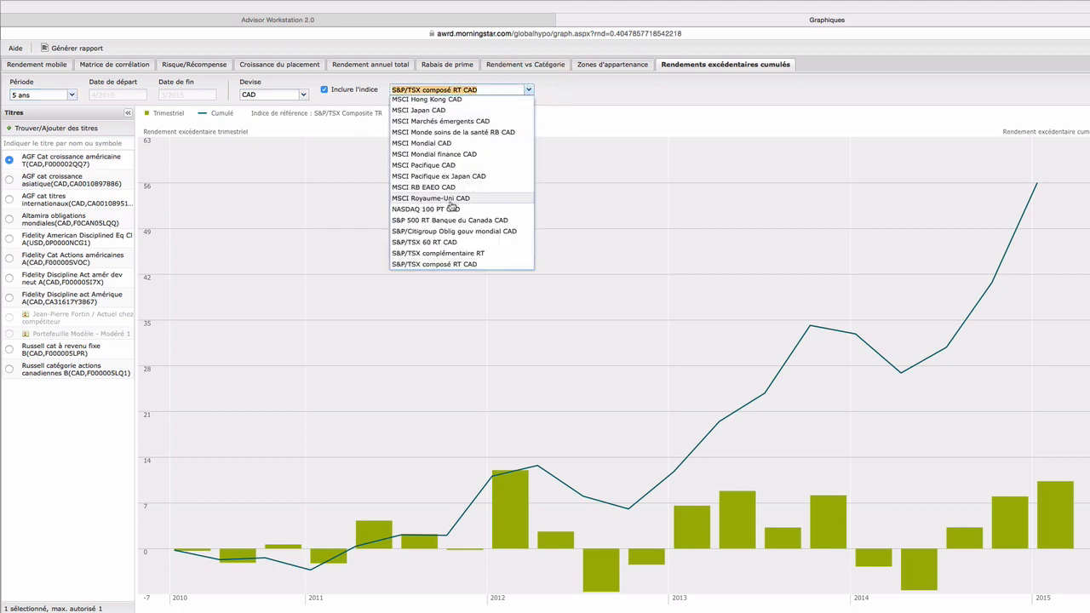
scroll(451, 206, down, 4)
scroll(451, 207, down, 4)
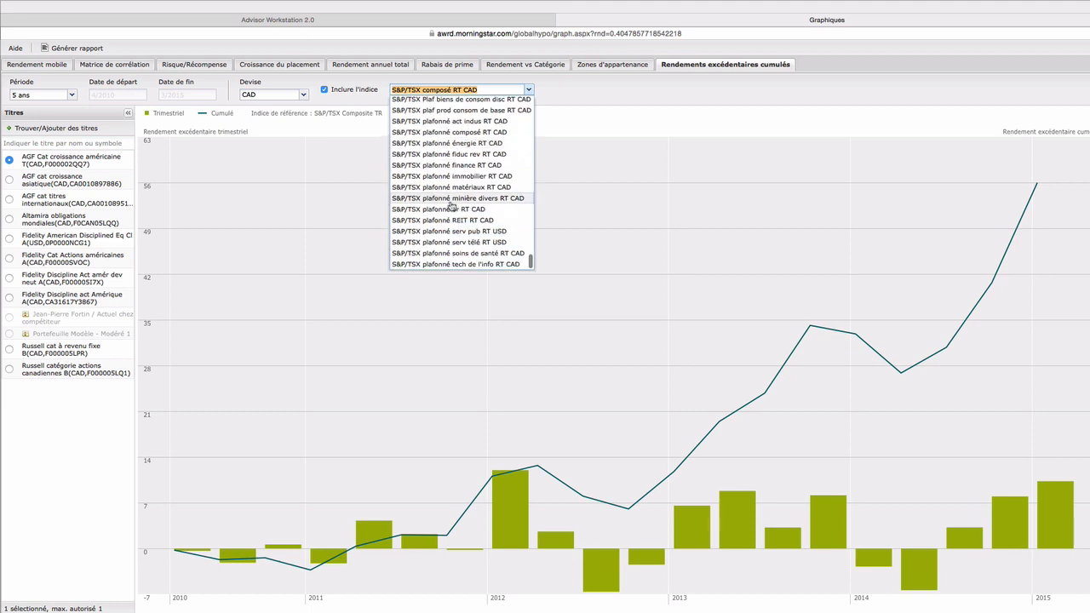
scroll(452, 207, up, 5)
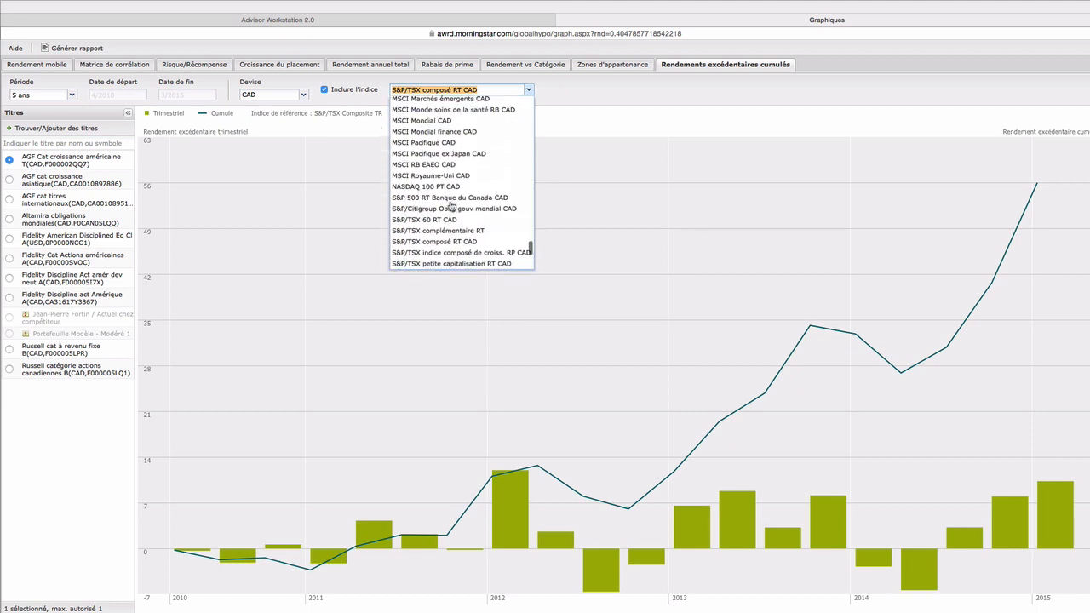
click(439, 201)
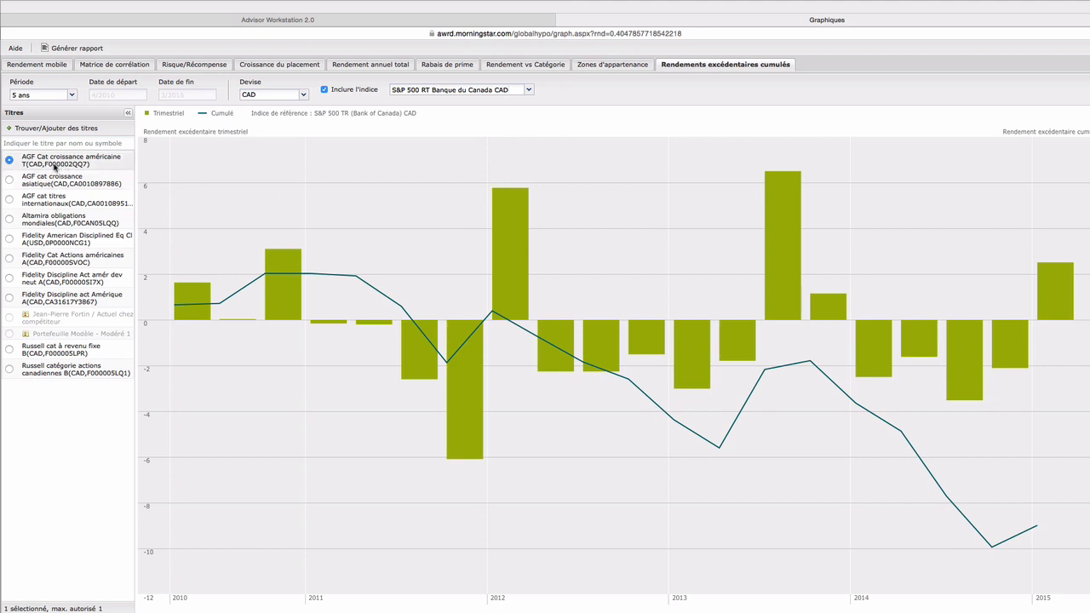
Examine the quarterly excess return bars and the cumulative excess return line for AGF Cat croissance américaine T across the five-year period
mouse_move(333, 297)
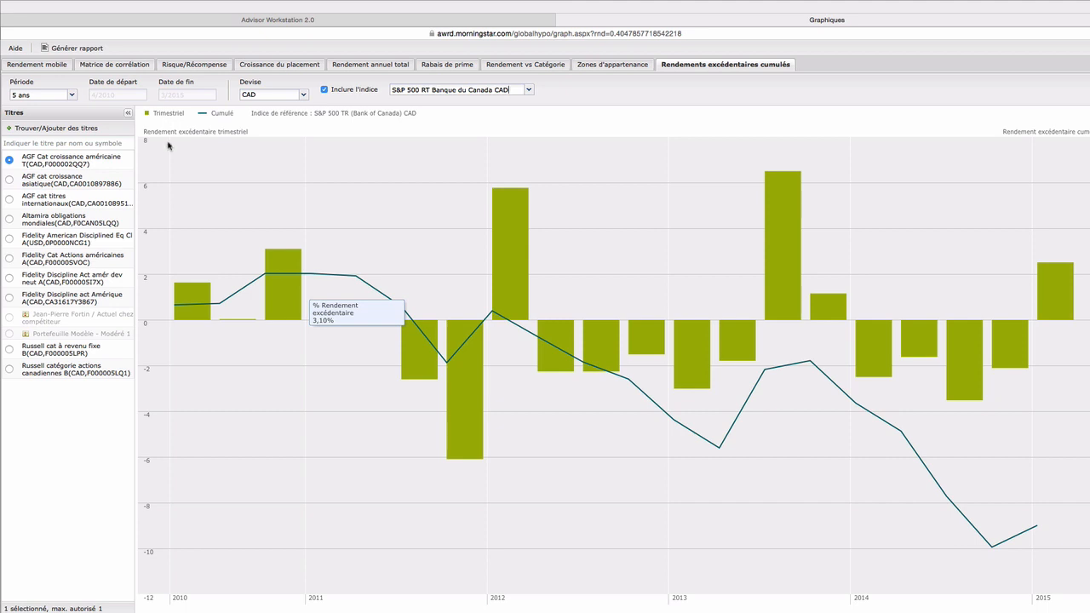
mouse_move(196, 316)
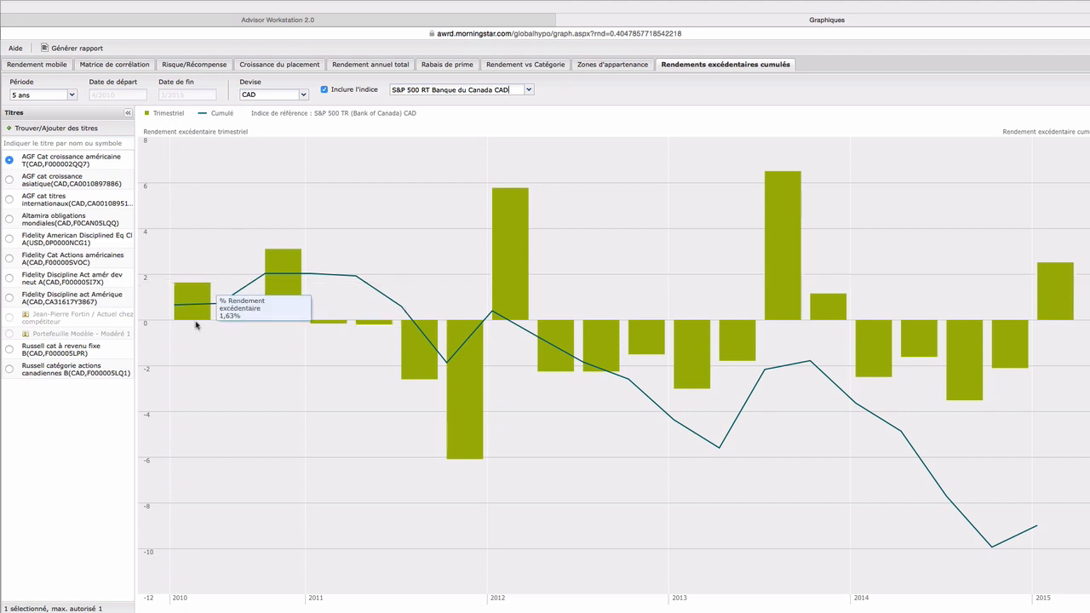
mouse_move(279, 278)
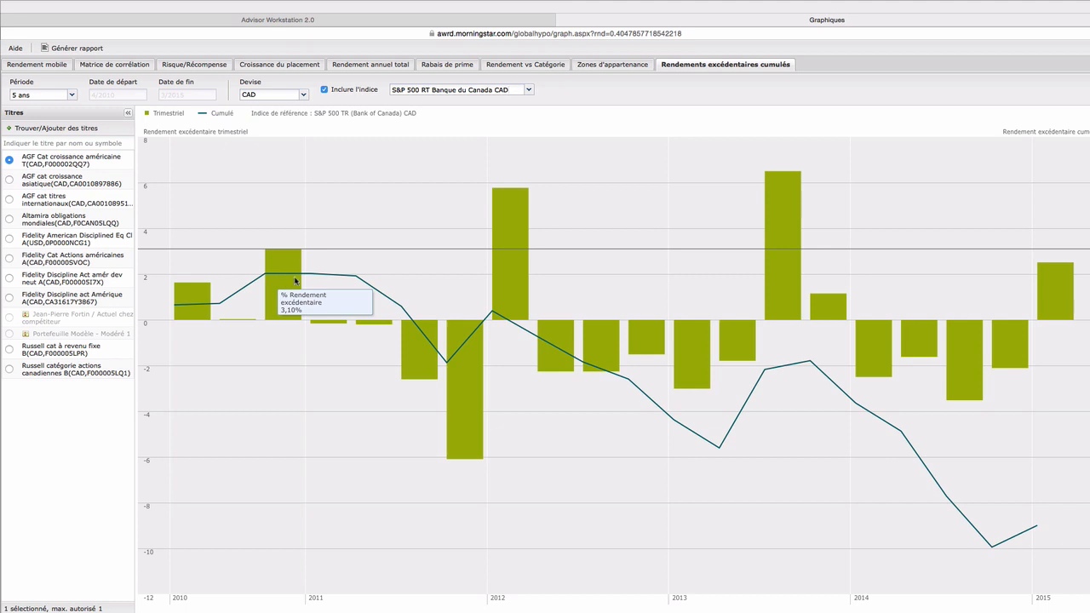
mouse_move(425, 360)
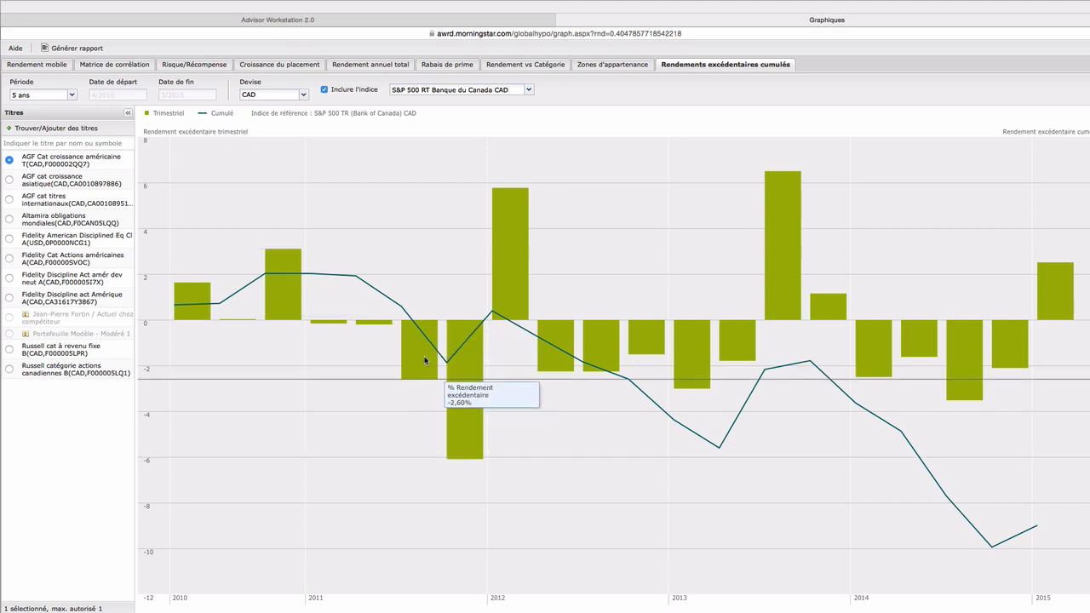
mouse_move(464, 385)
mouse_move(502, 293)
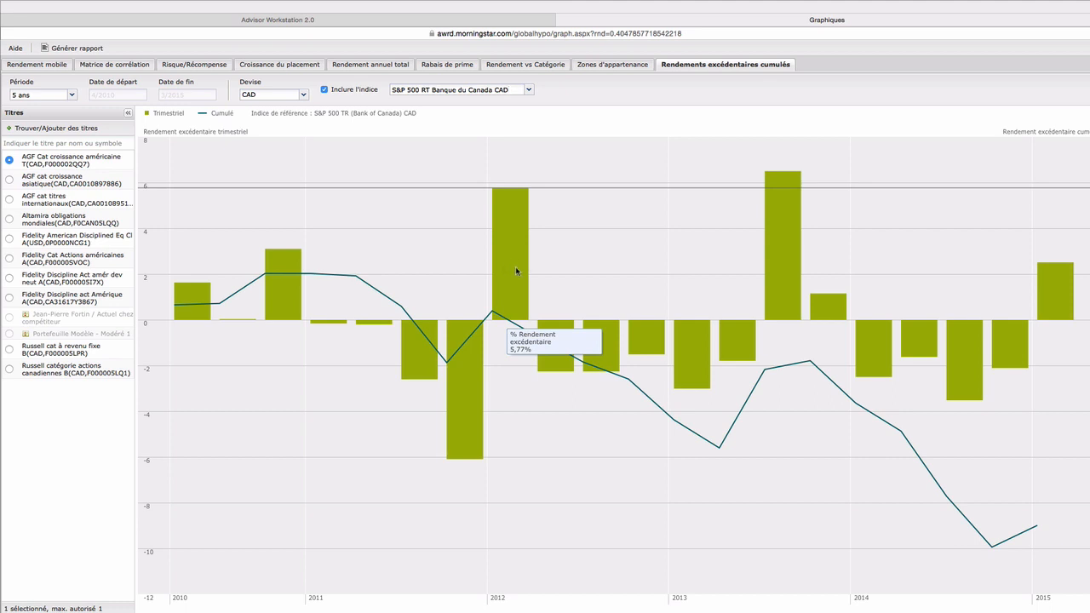
mouse_move(612, 345)
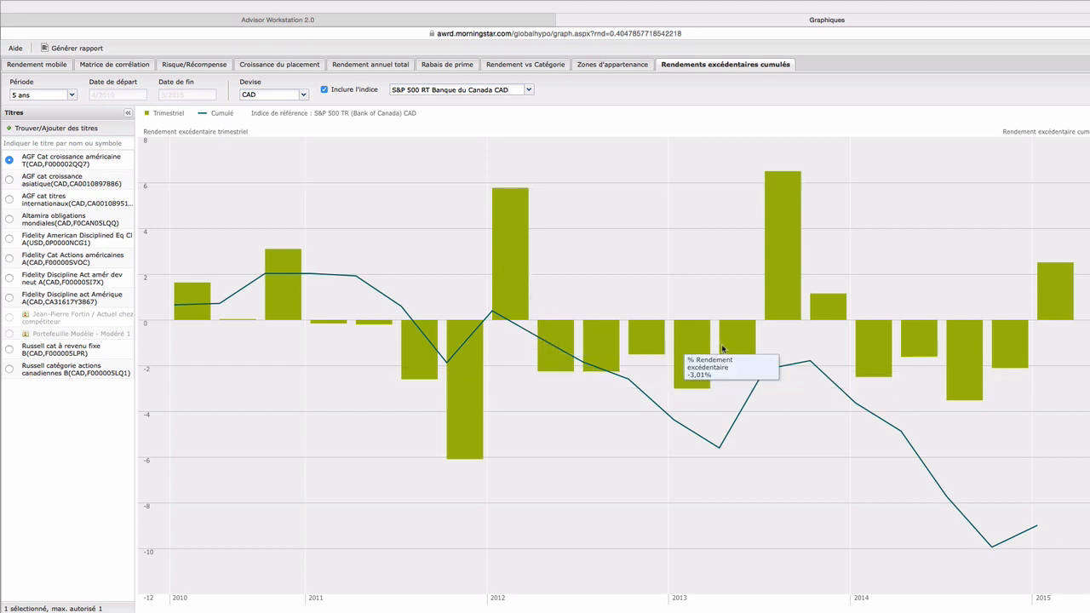
mouse_move(718, 444)
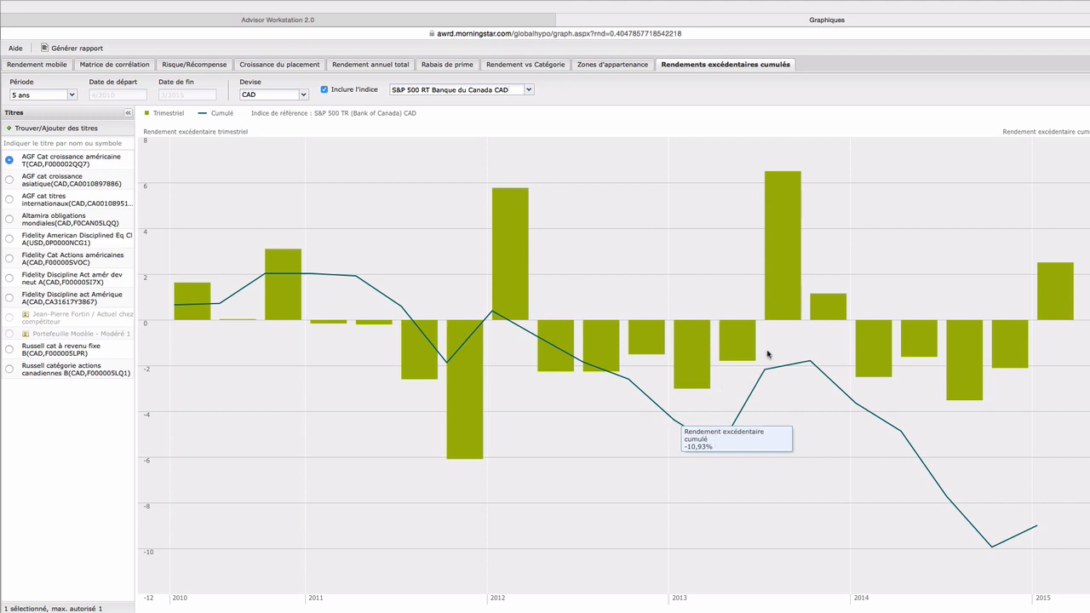
mouse_move(946, 534)
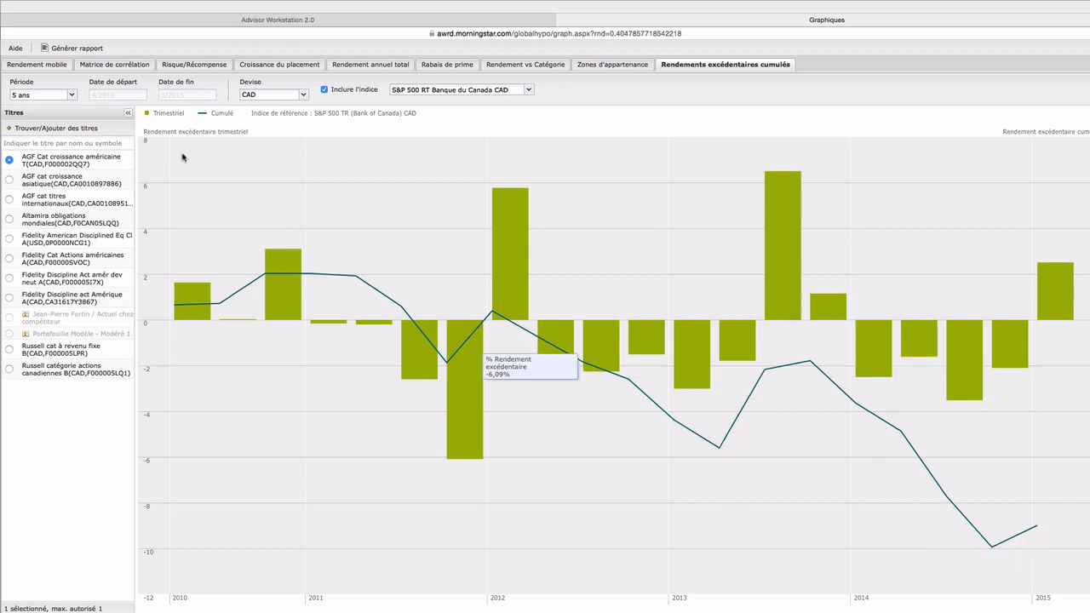
Set the period to 10 ans, generate the excess return report, review its chart and quarterly performance tables, and close it
click(71, 98)
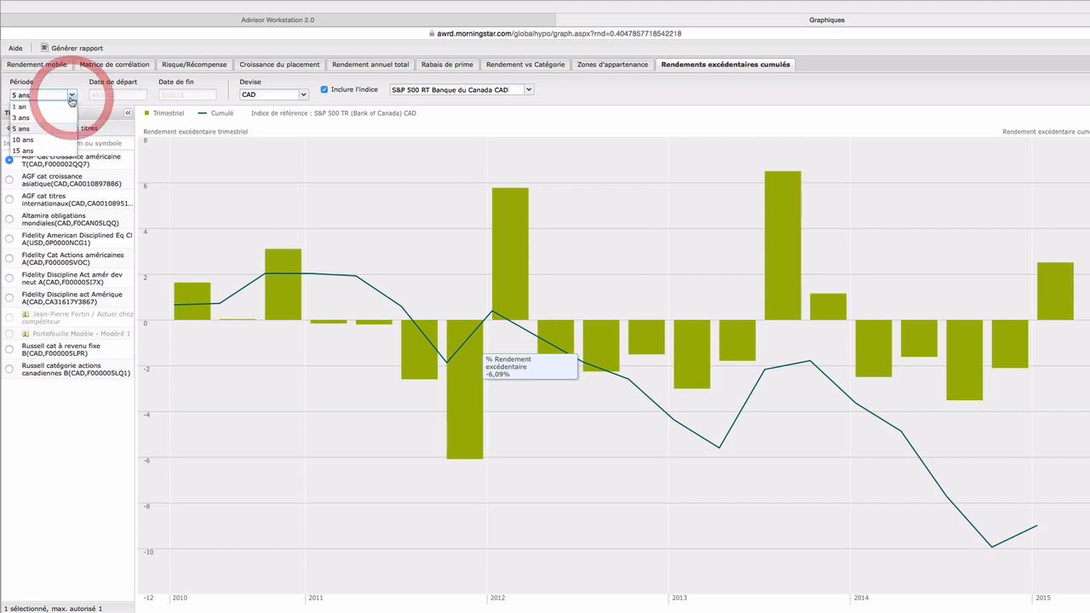
click(32, 138)
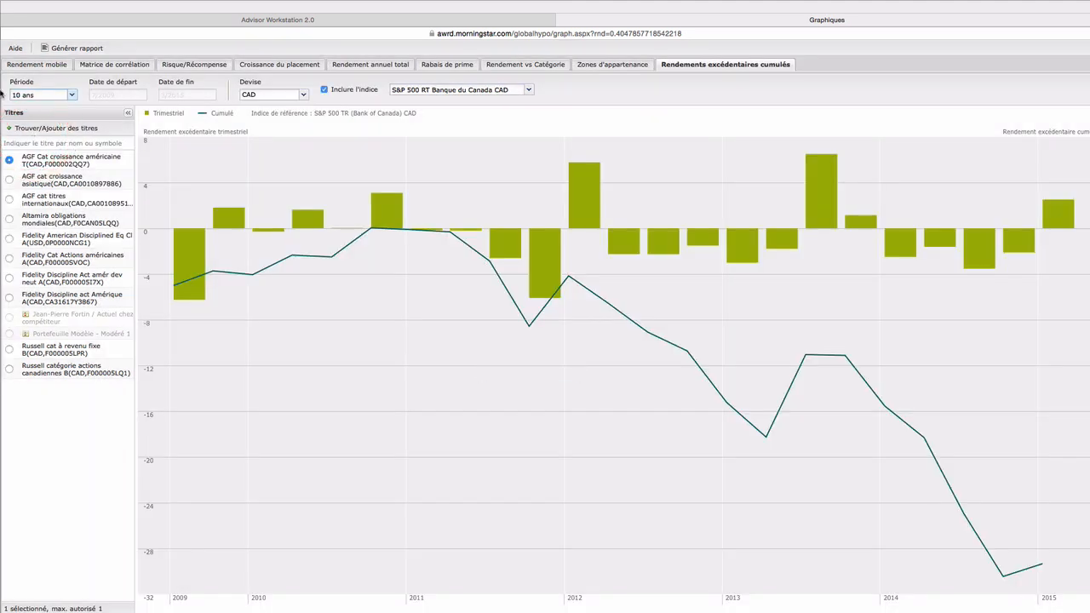
click(77, 49)
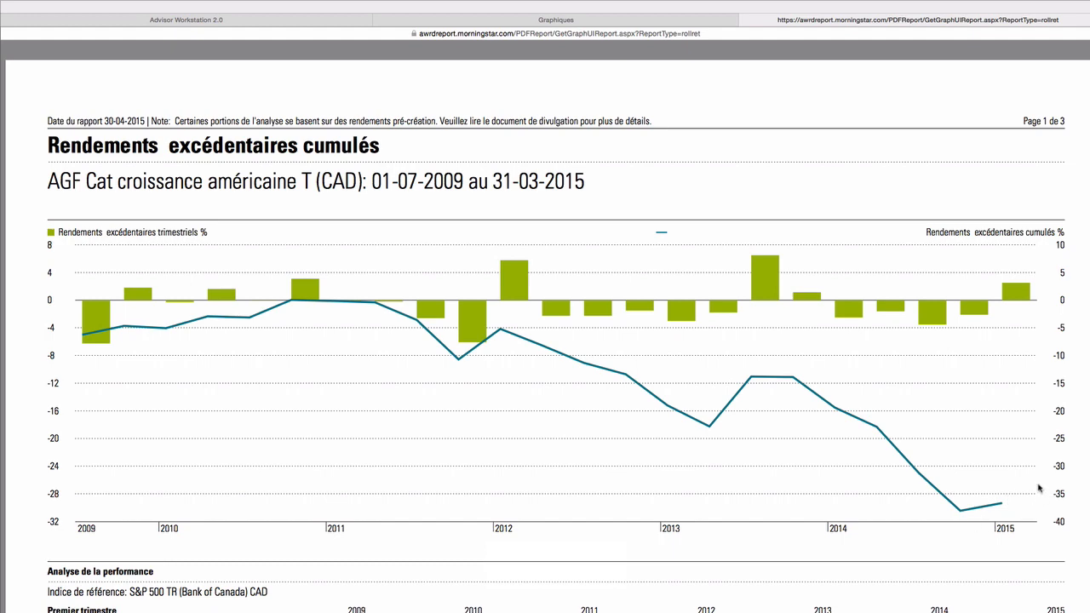
scroll(891, 440, down, 5)
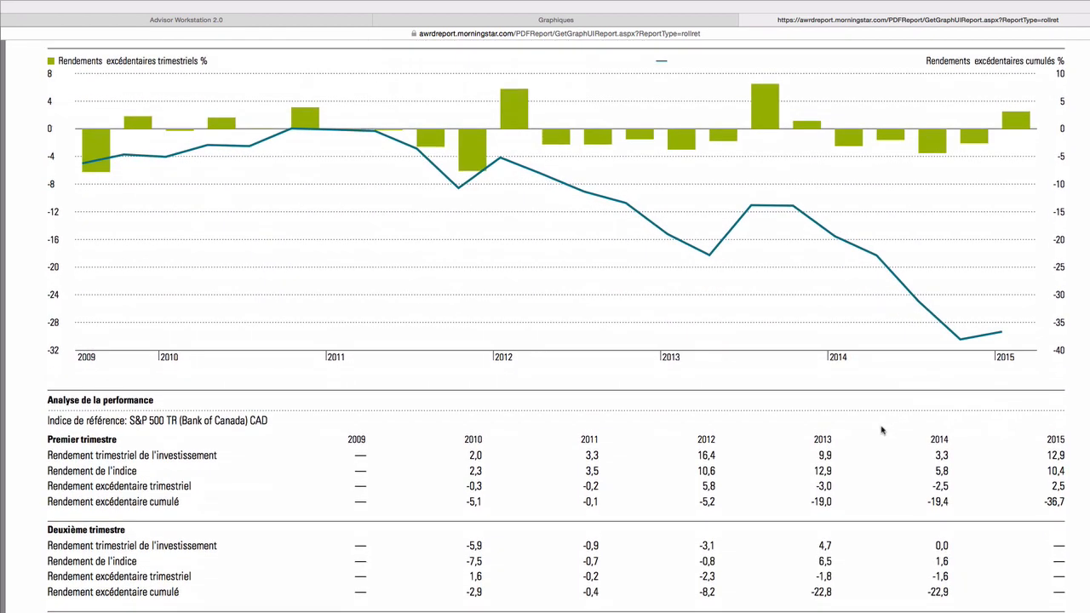
scroll(882, 430, down, 10)
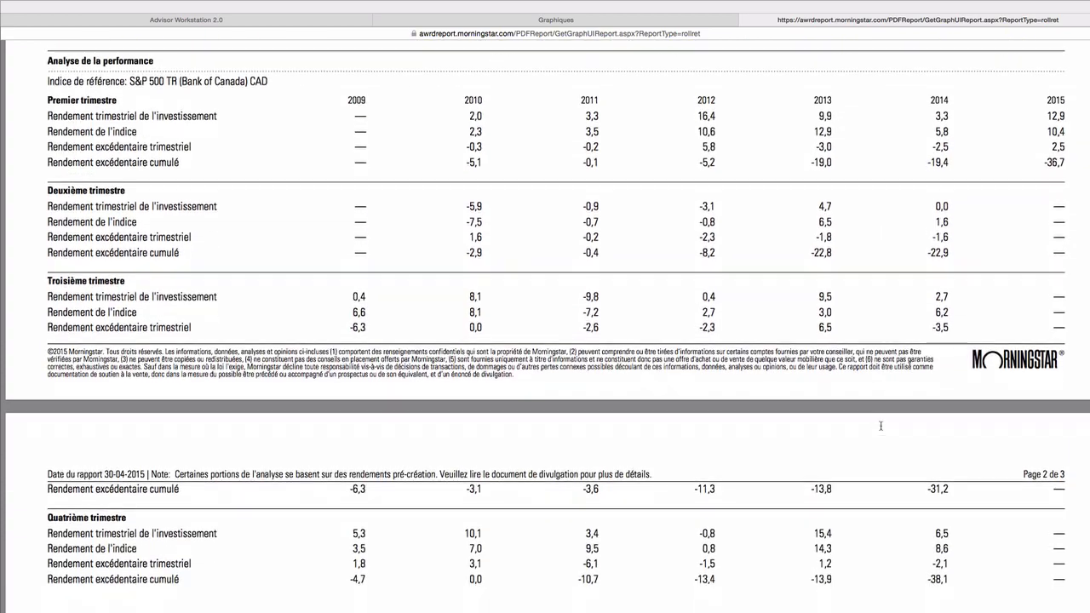
scroll(880, 426, down, 5)
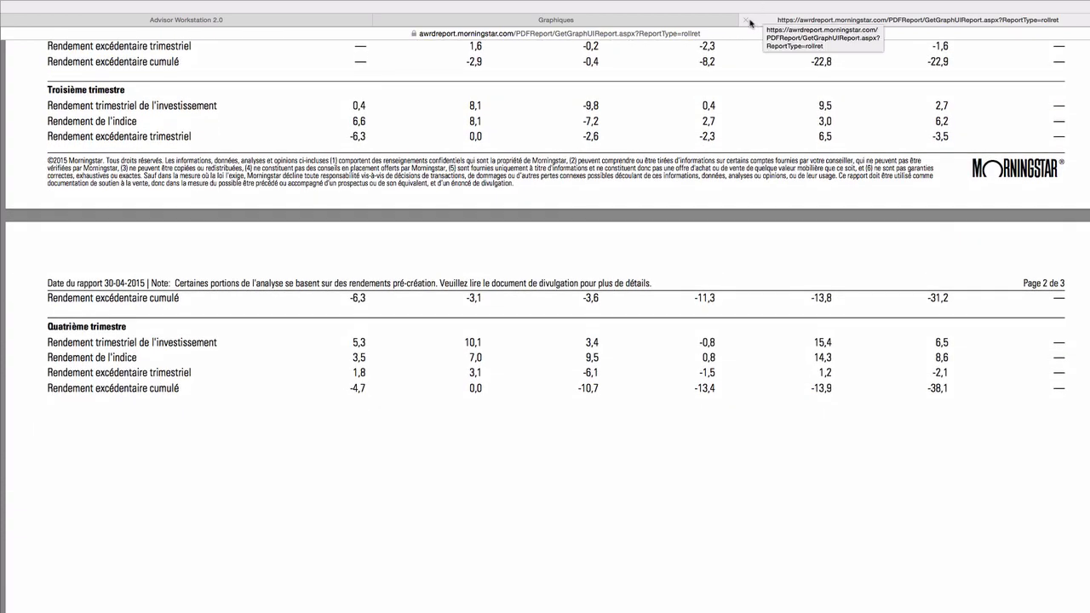
click(747, 20)
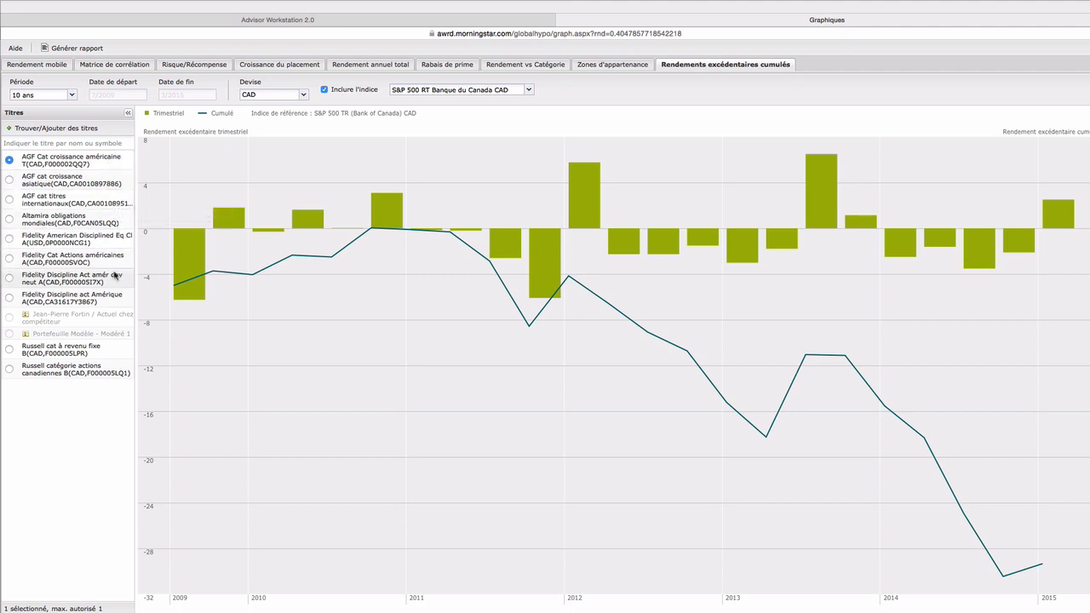
Chart excess returns for Fidelity Cat Actions américaines A and Fidelity American Disciplined Eq Cl A, inspecting the latter's quarterly and cumulative values
click(9, 259)
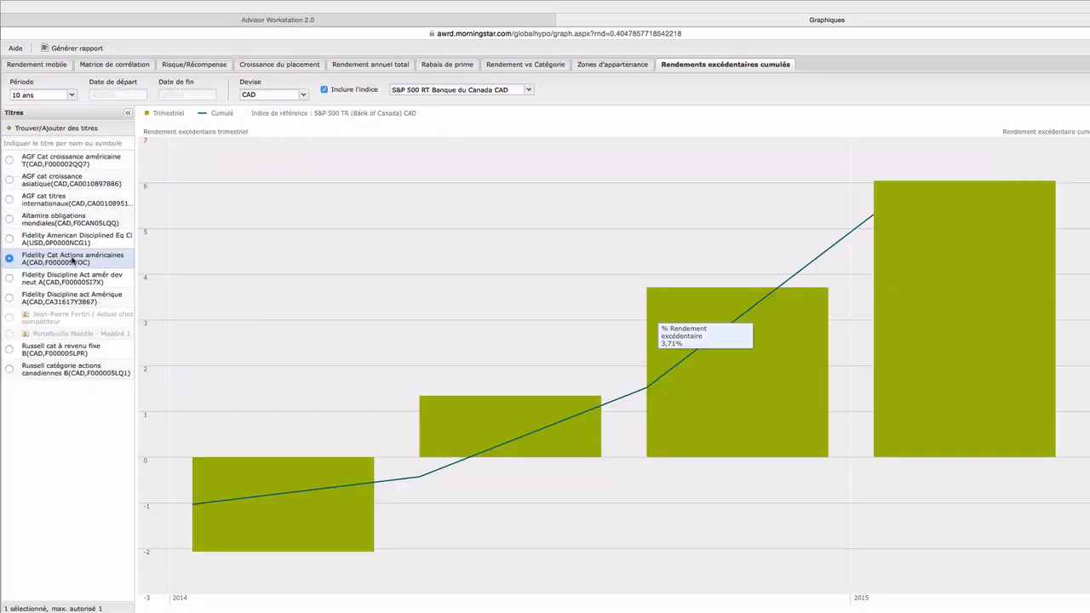
click(9, 241)
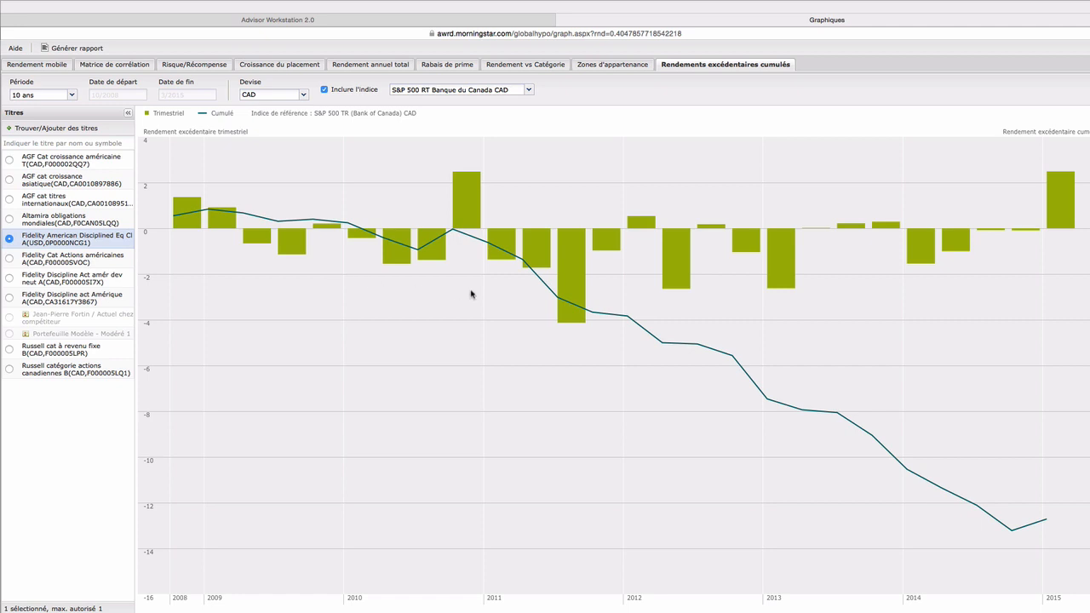
mouse_move(582, 311)
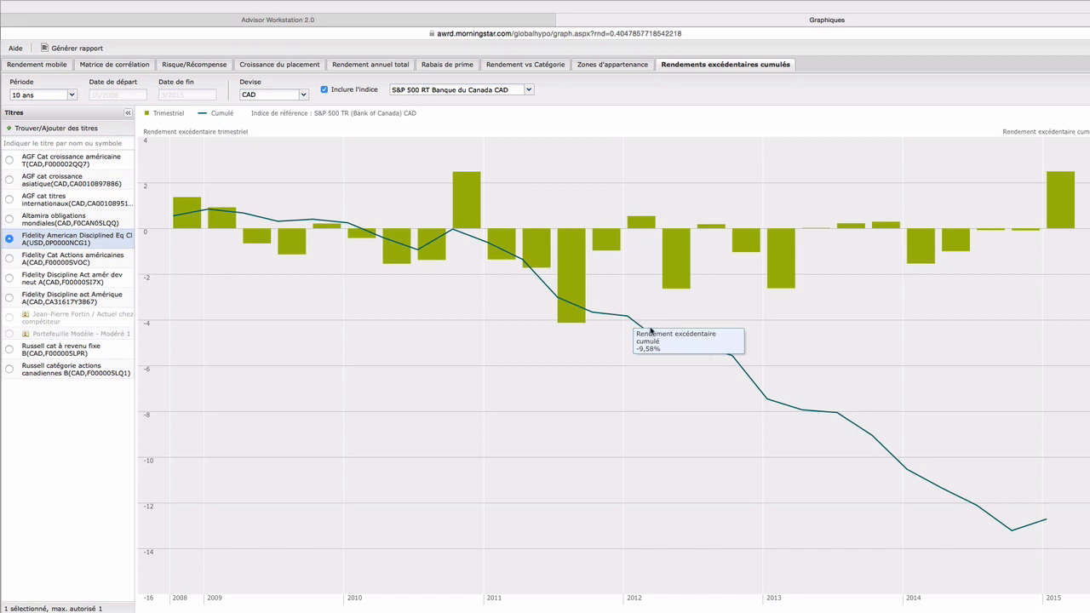
mouse_move(657, 259)
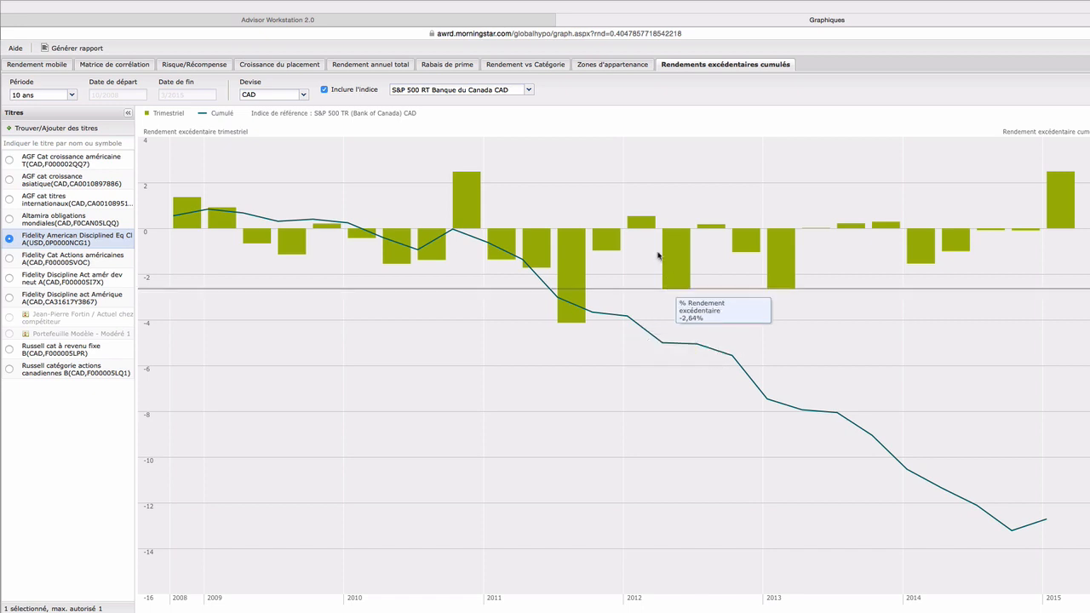
Browse the available benchmark indices, close the charts window, and return to the Fonds communs canadiens worklist
click(527, 91)
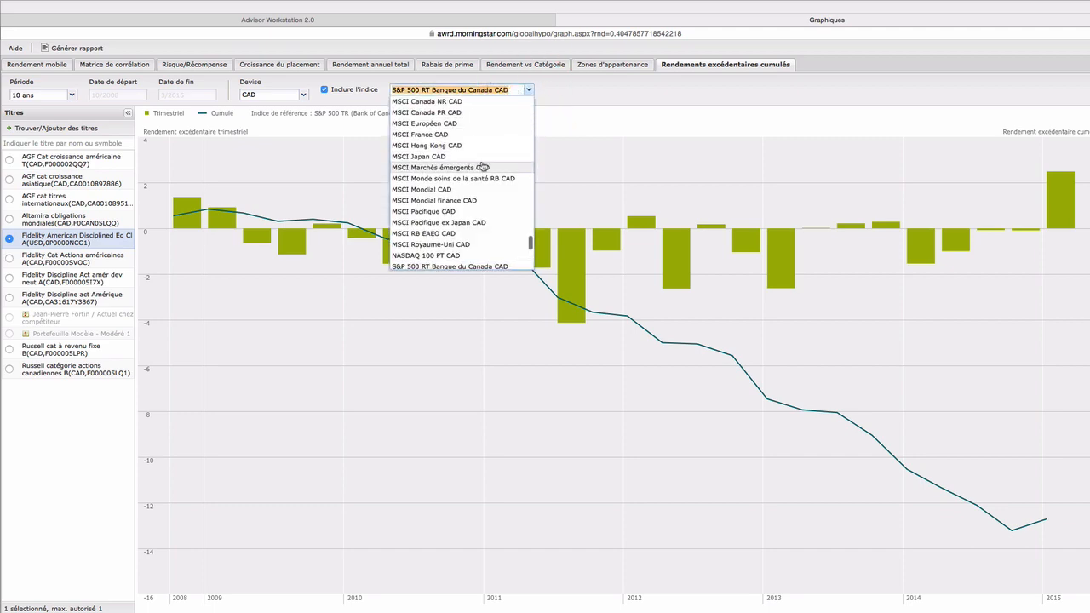
click(564, 19)
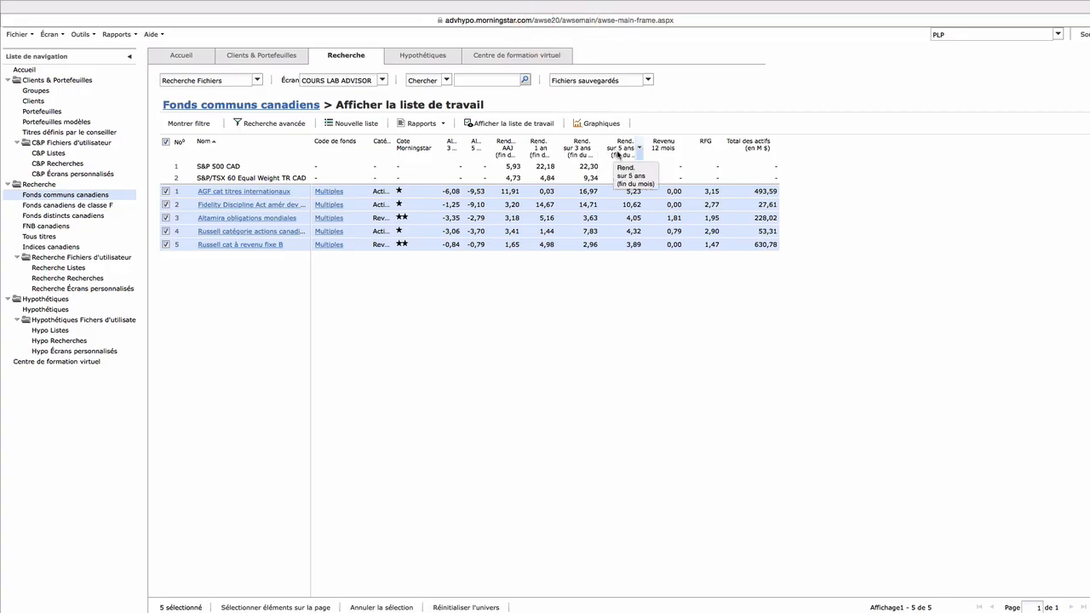